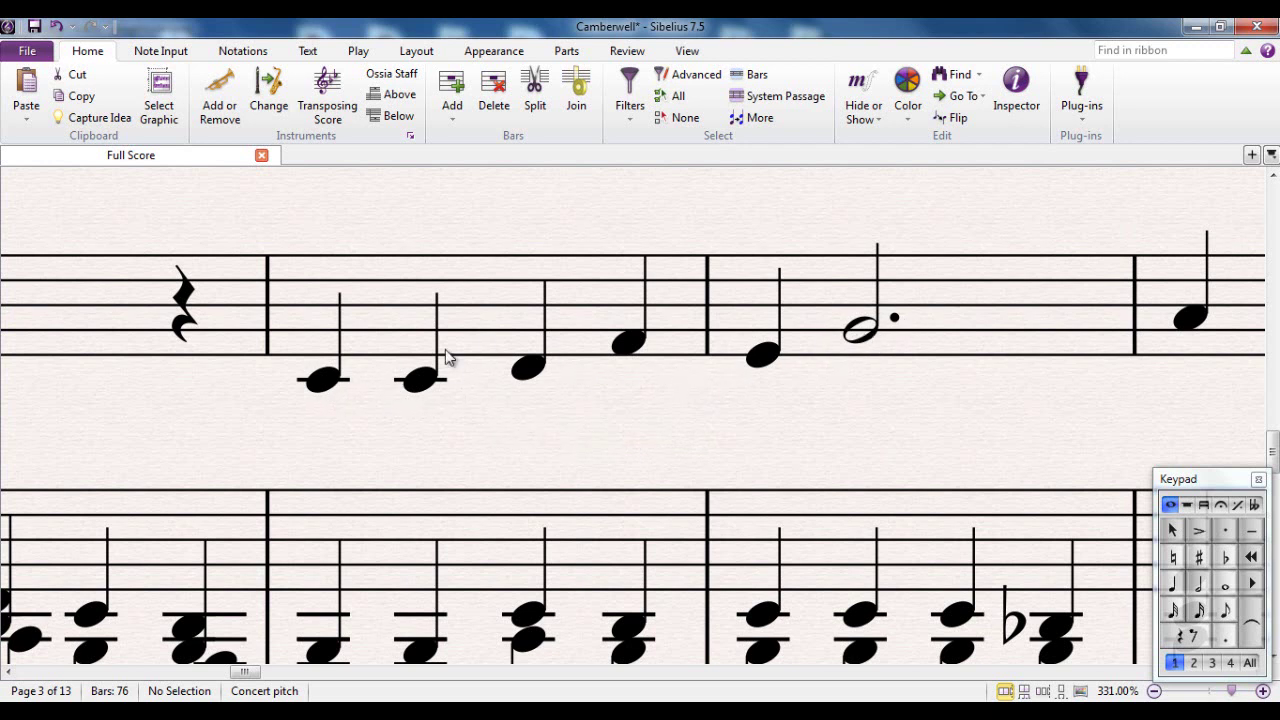
Enter the lyric 'At the Name of Je-sus' under the choir's first notes in bar 13.
{"action": "left_click", "coordinate": [320, 384]}
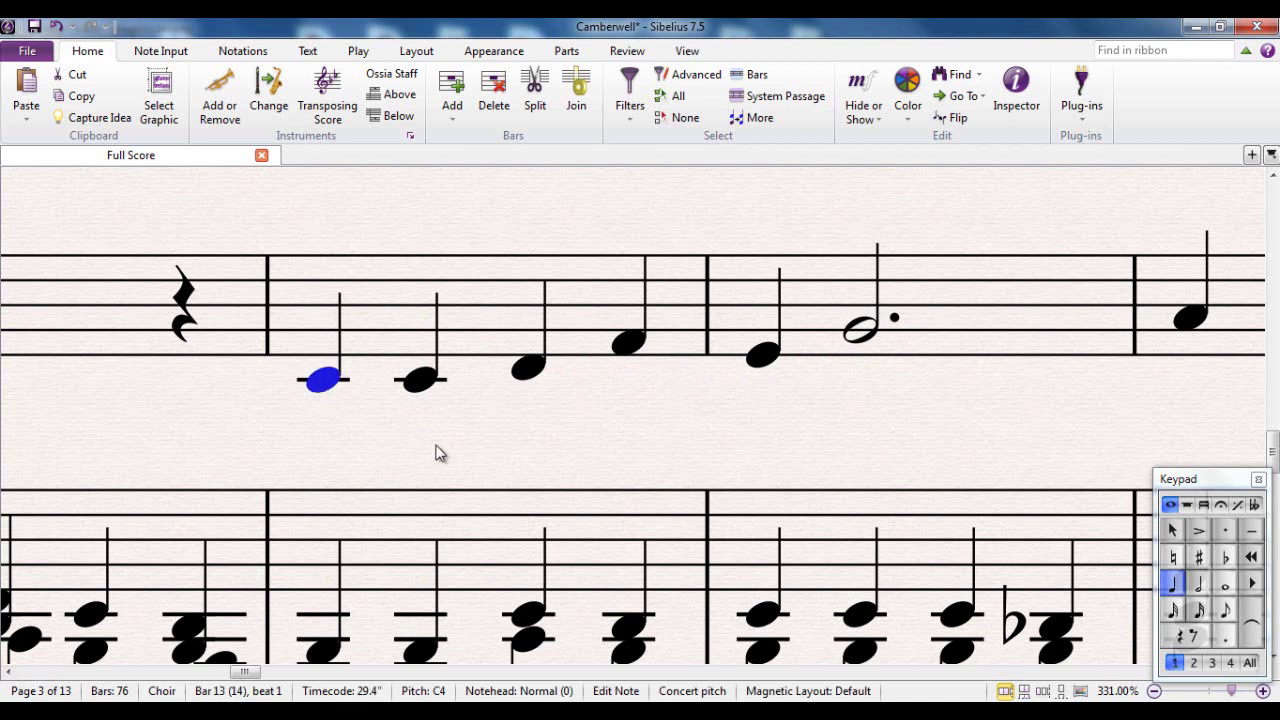
{"action": "key", "text": "ctrl+l"}
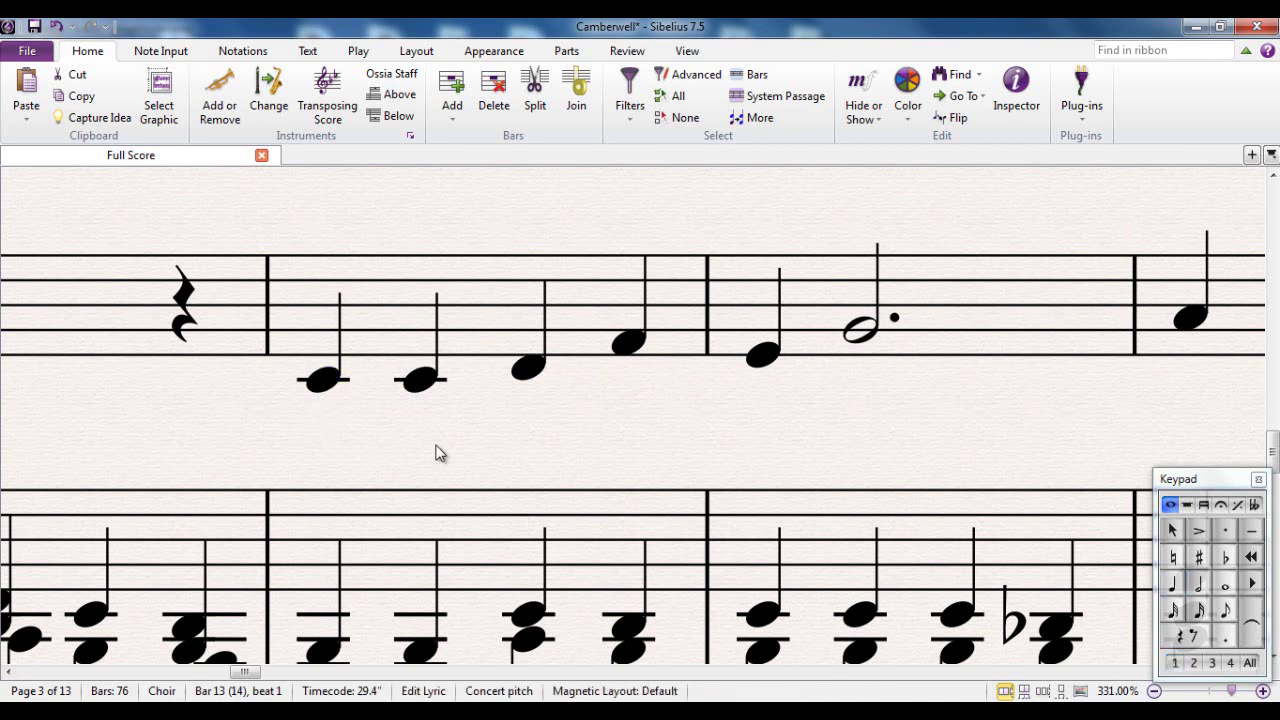
{"action": "type", "text": "At"}
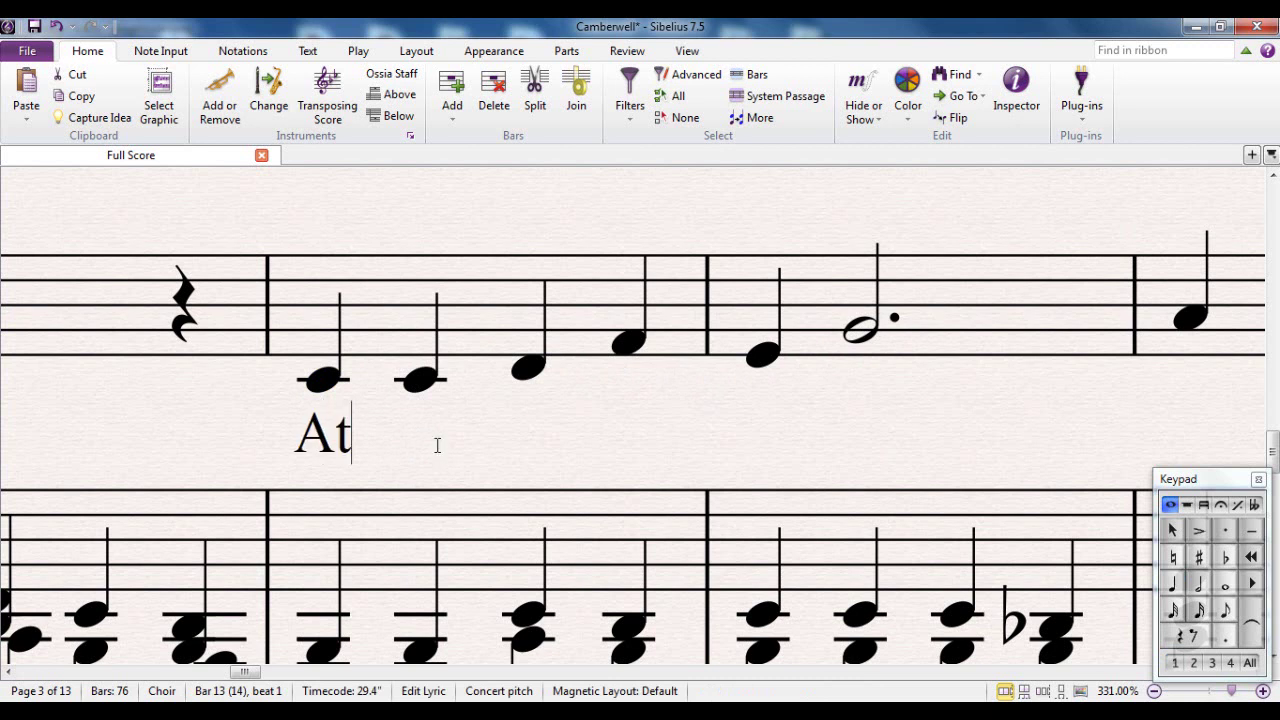
{"action": "type", "text": " the Name o"}
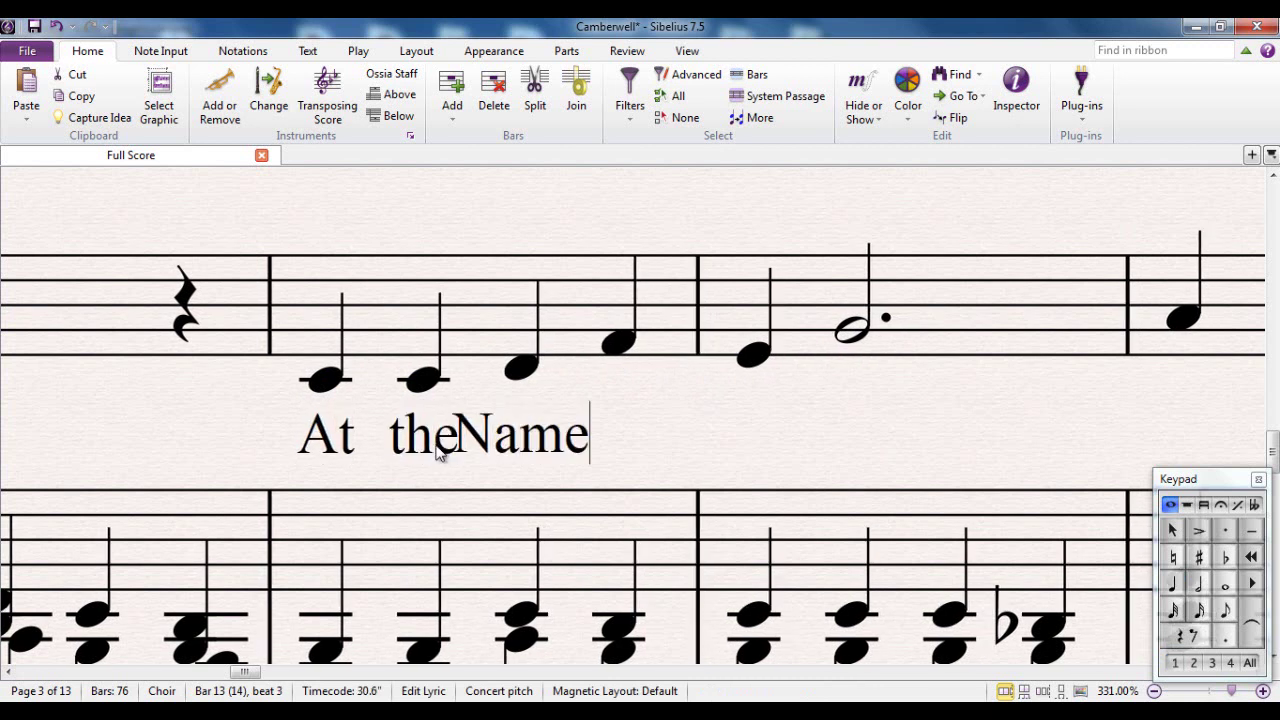
{"action": "type", "text": "f "}
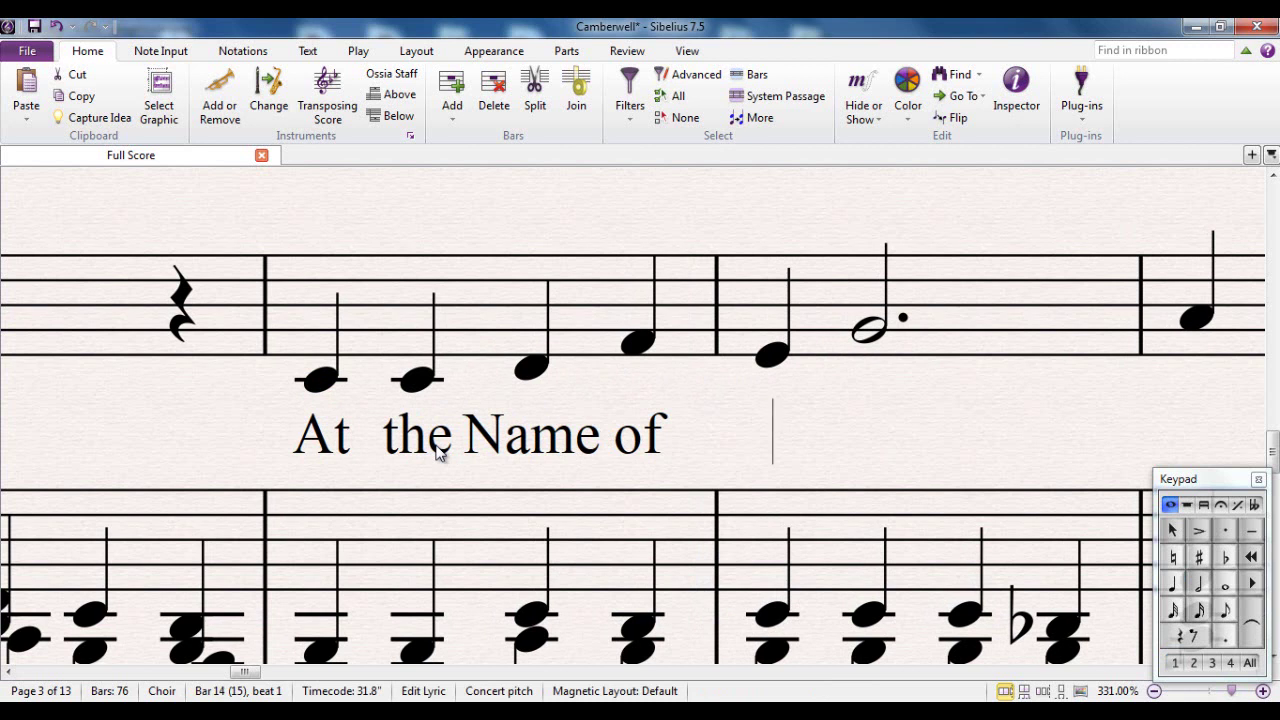
{"action": "type", "text": "Je-su"}
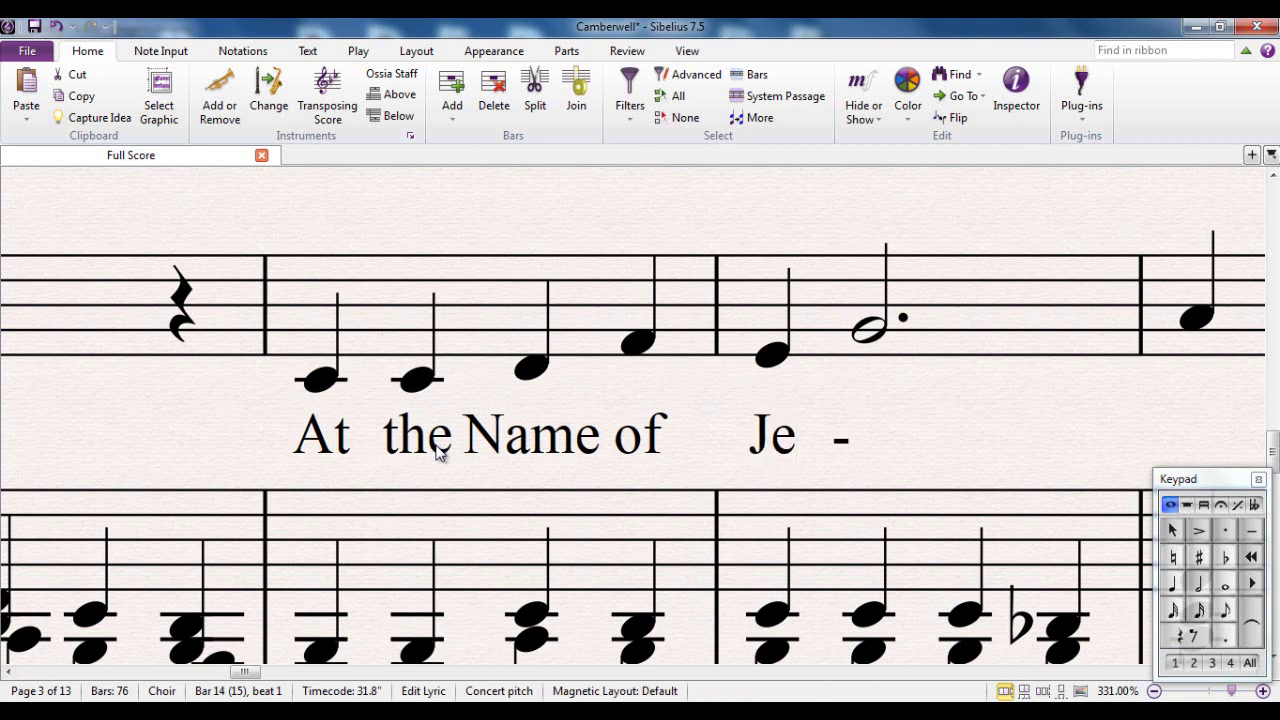
{"action": "type", "text": "sus"}
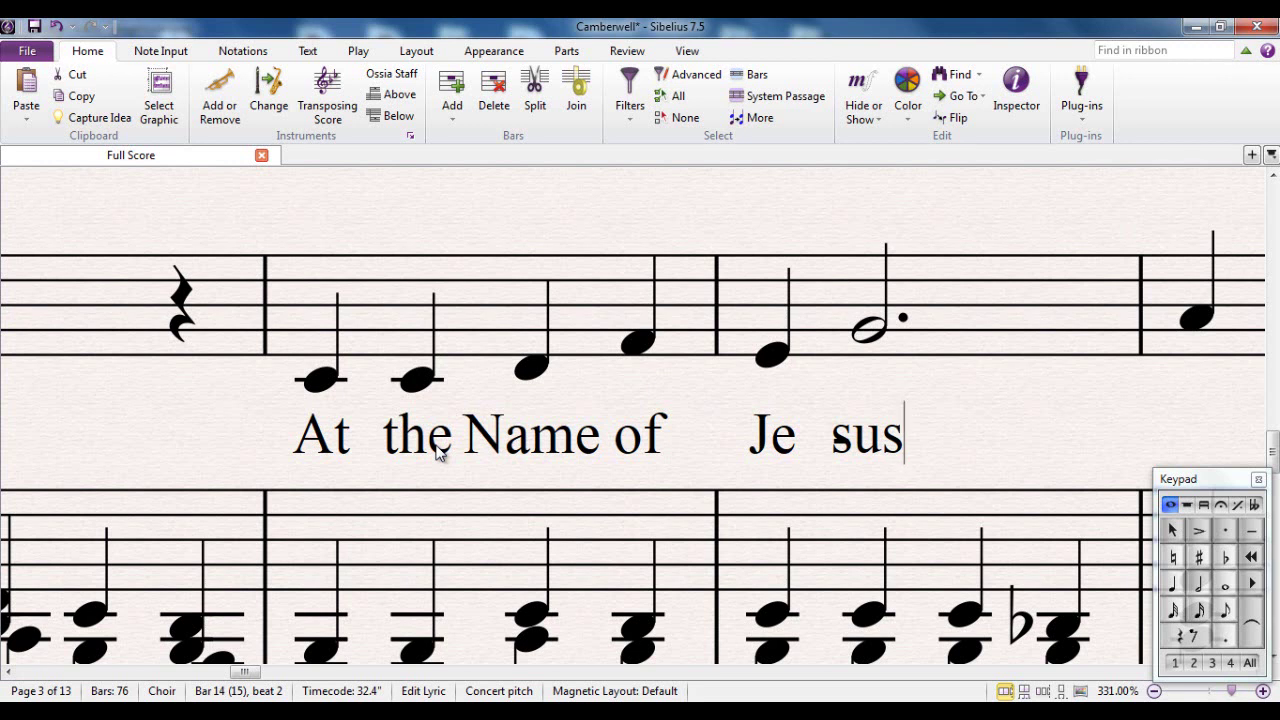
{"action": "key", "text": "Escape"}
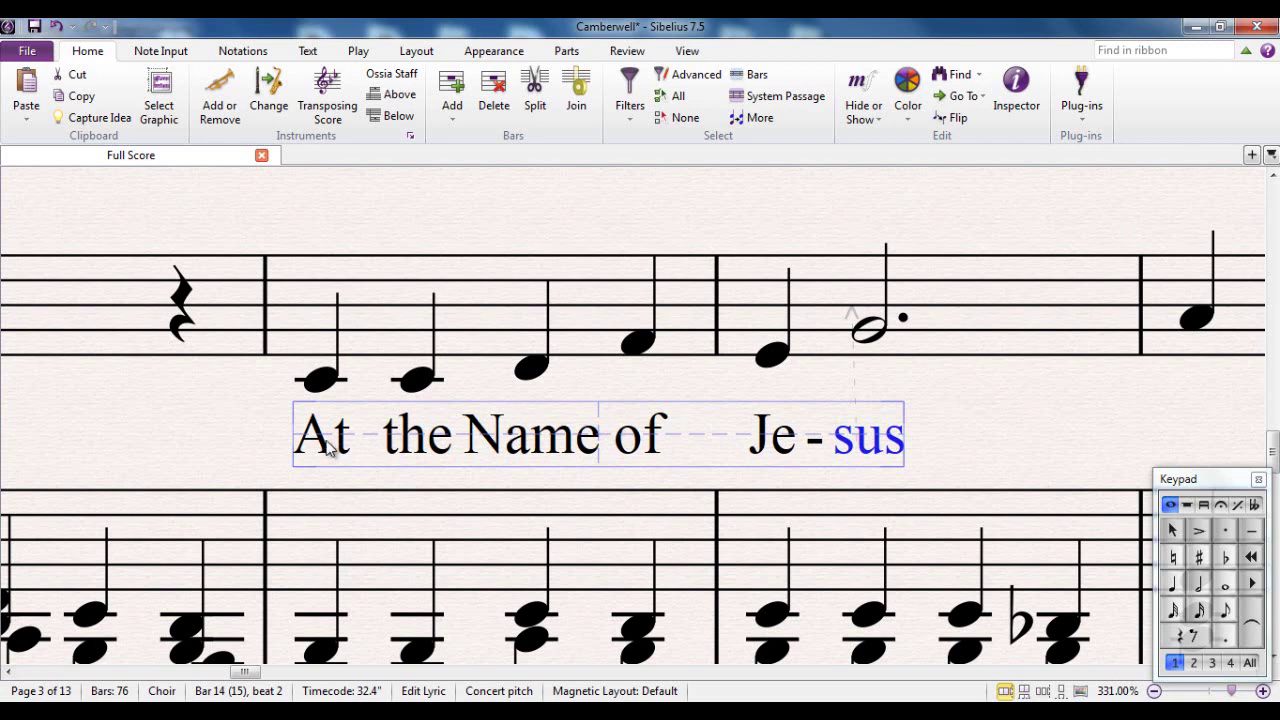
{"action": "left_click", "coordinate": [185, 443]}
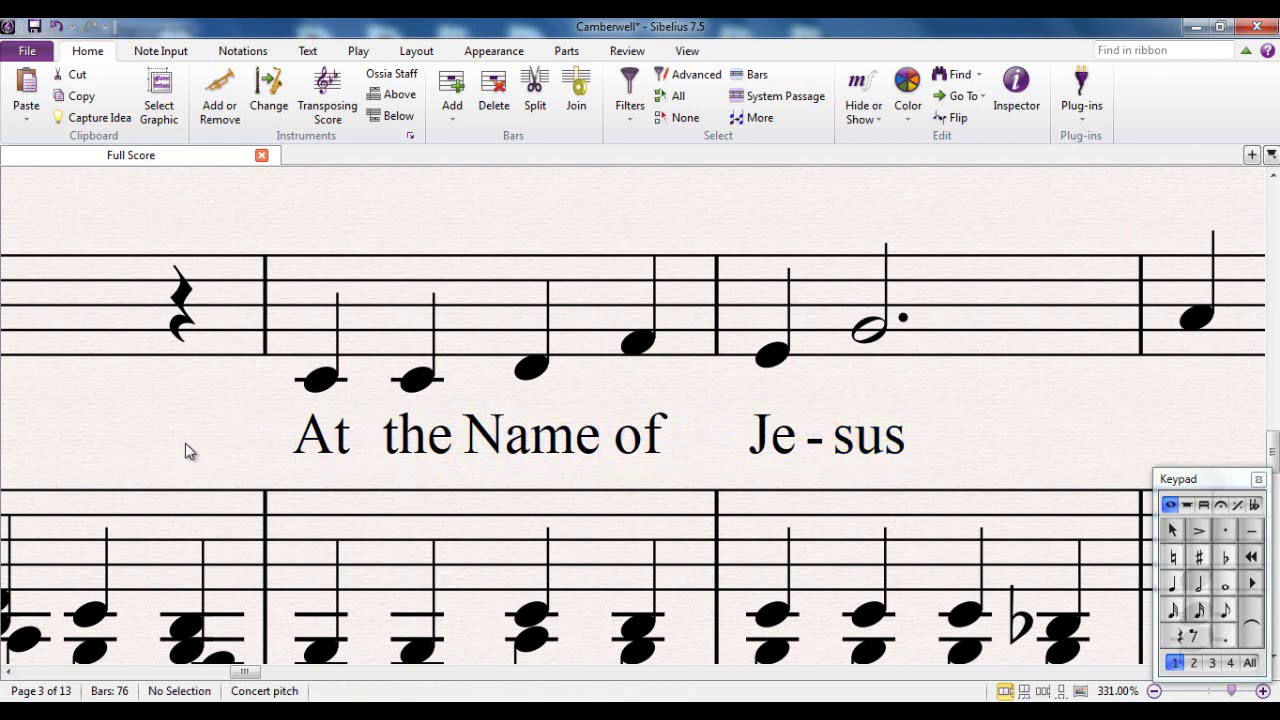
{"action": "left_click", "coordinate": [322, 382]}
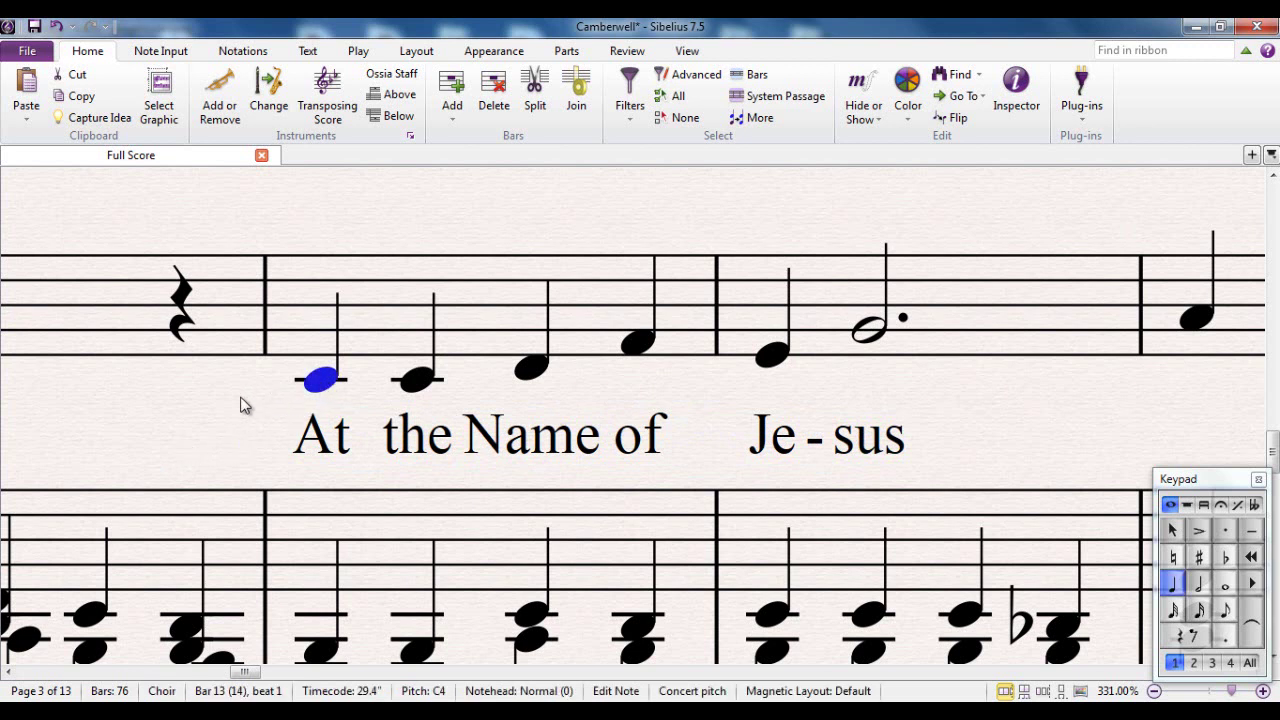
{"action": "key", "text": "Down"}
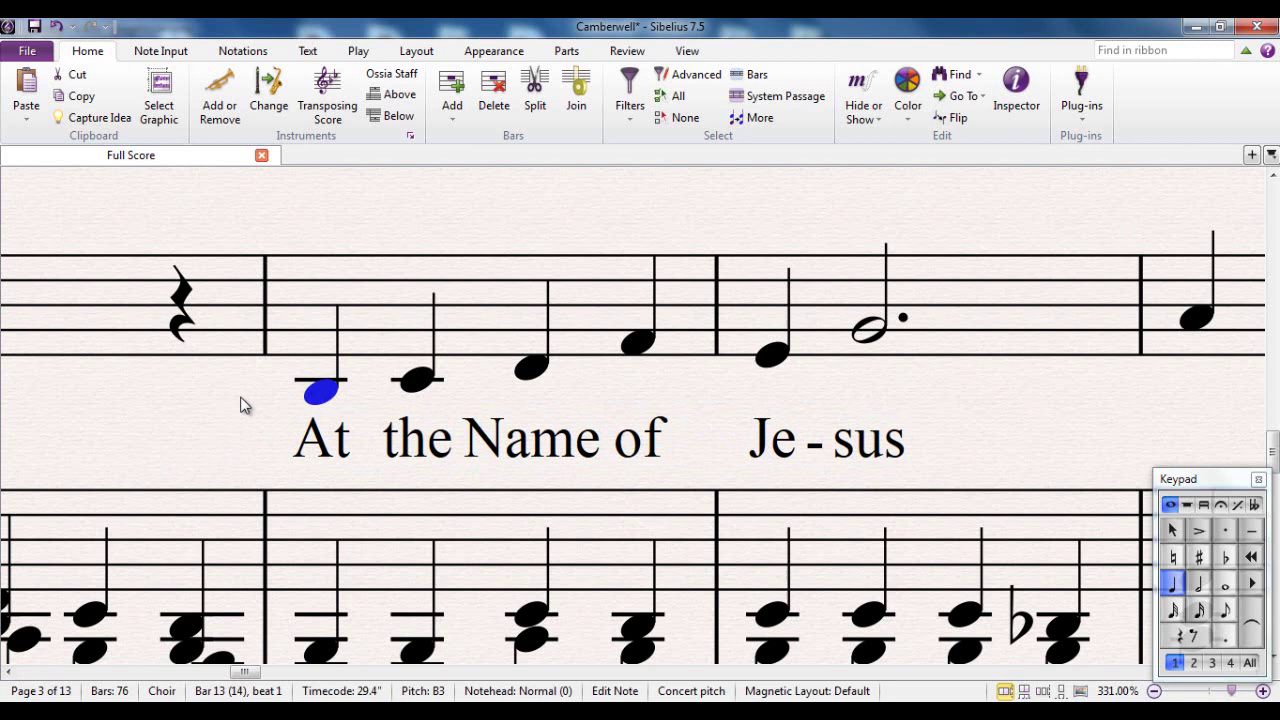
{"action": "key", "text": "Down"}
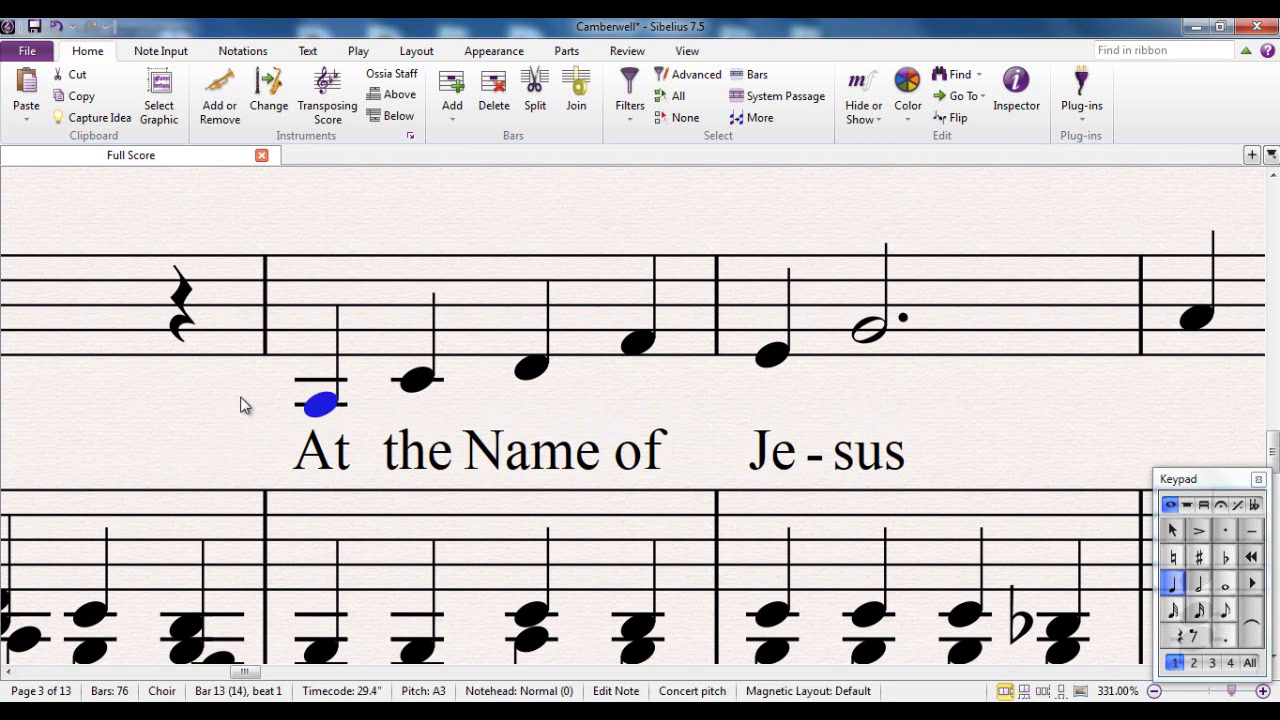
{"action": "key", "text": "Up"}
{"action": "key", "text": "Up"}
{"action": "key", "text": "Down"}
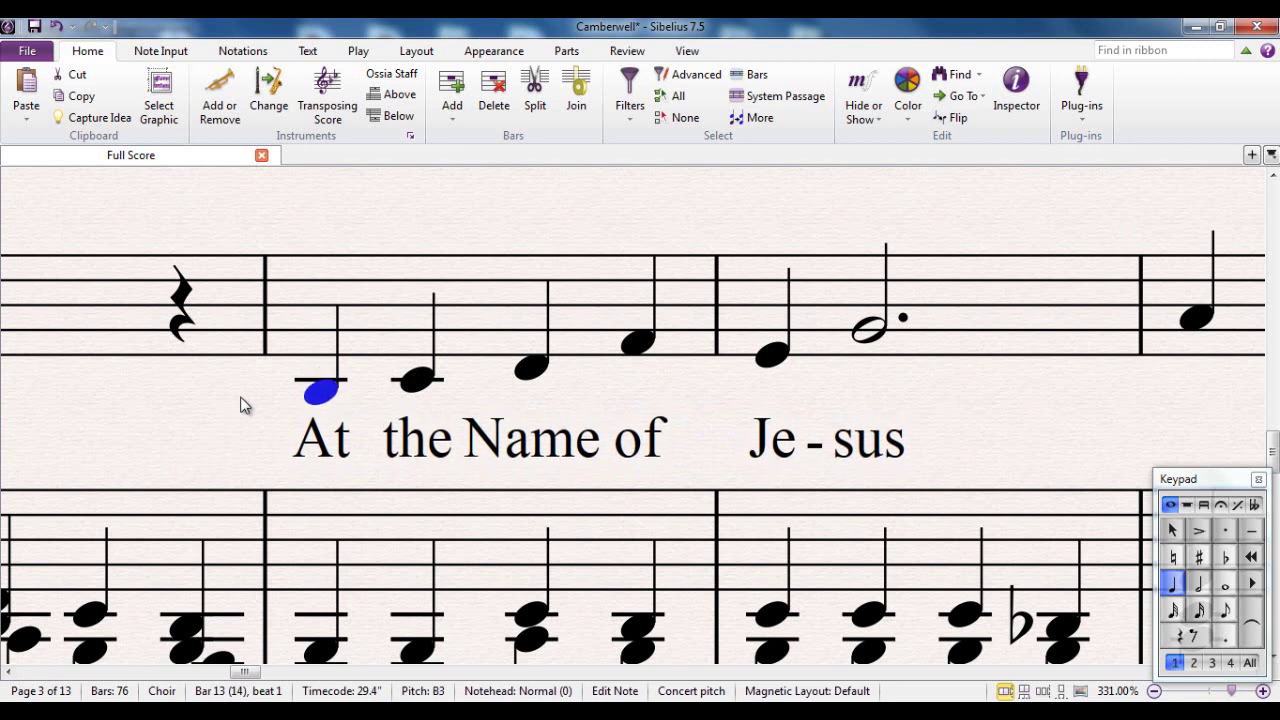
{"action": "key", "text": "Down"}
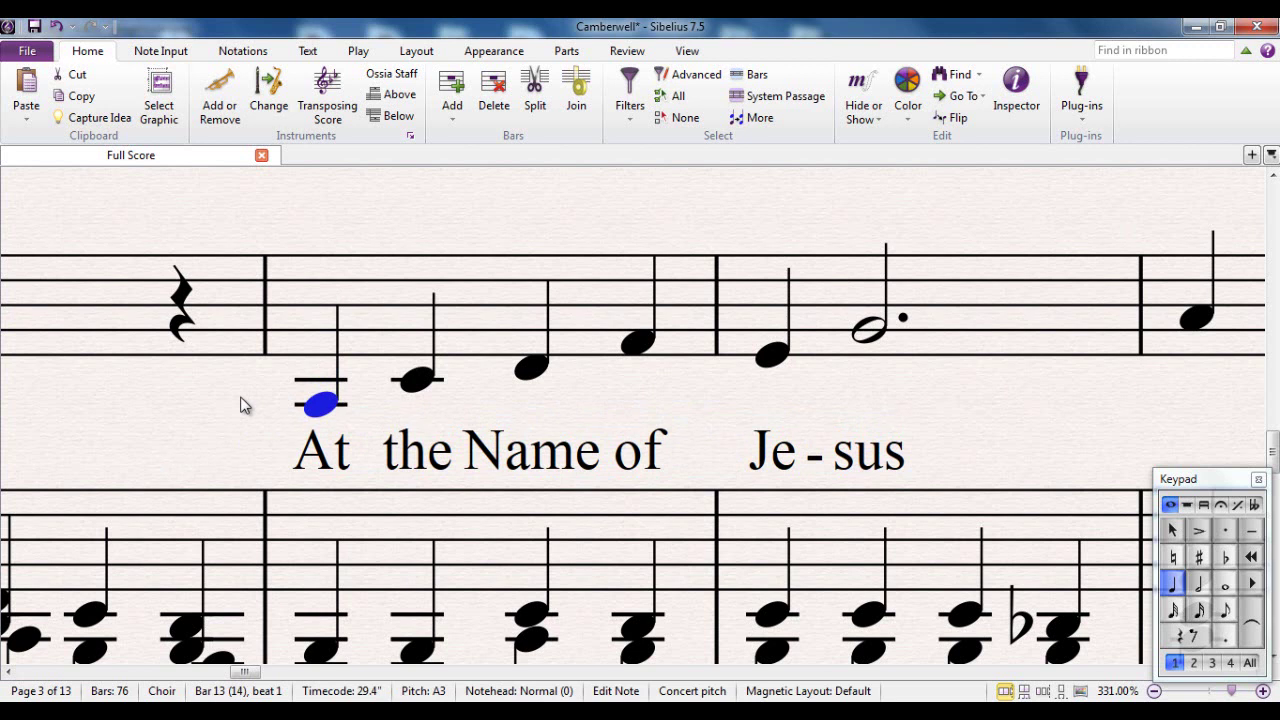
{"action": "key", "text": "Down"}
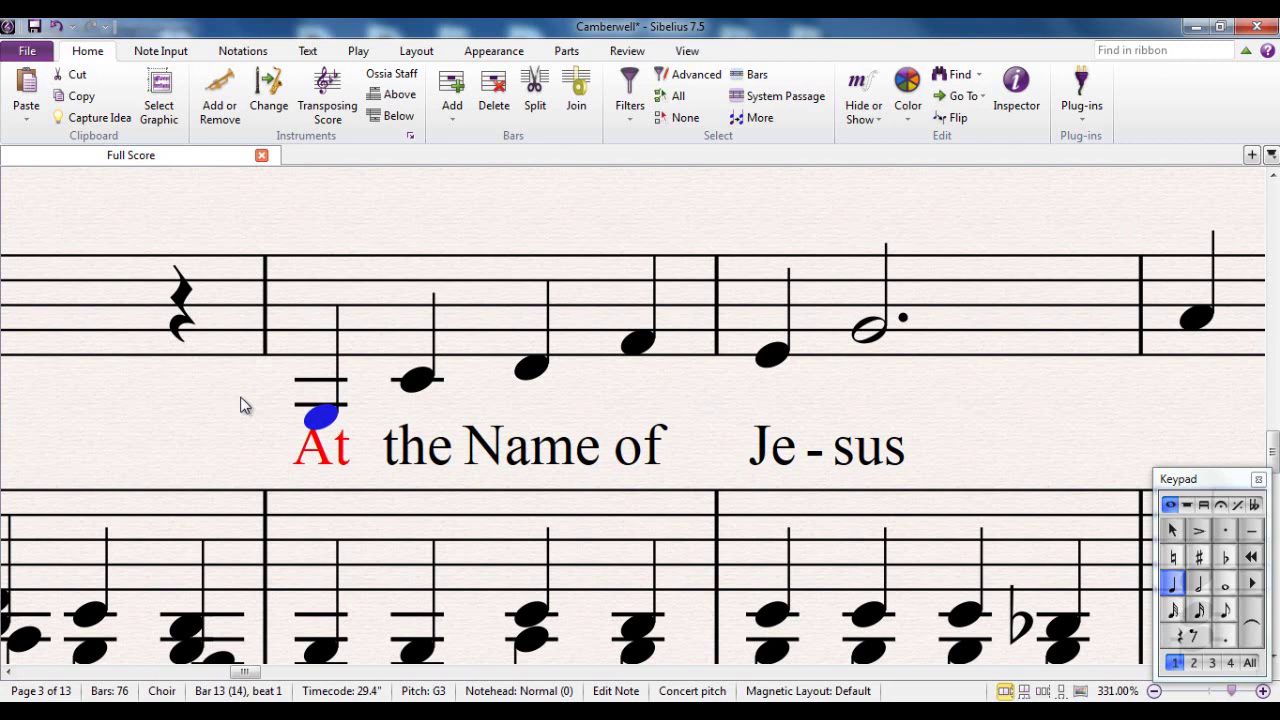
{"action": "left_click", "coordinate": [379, 533]}
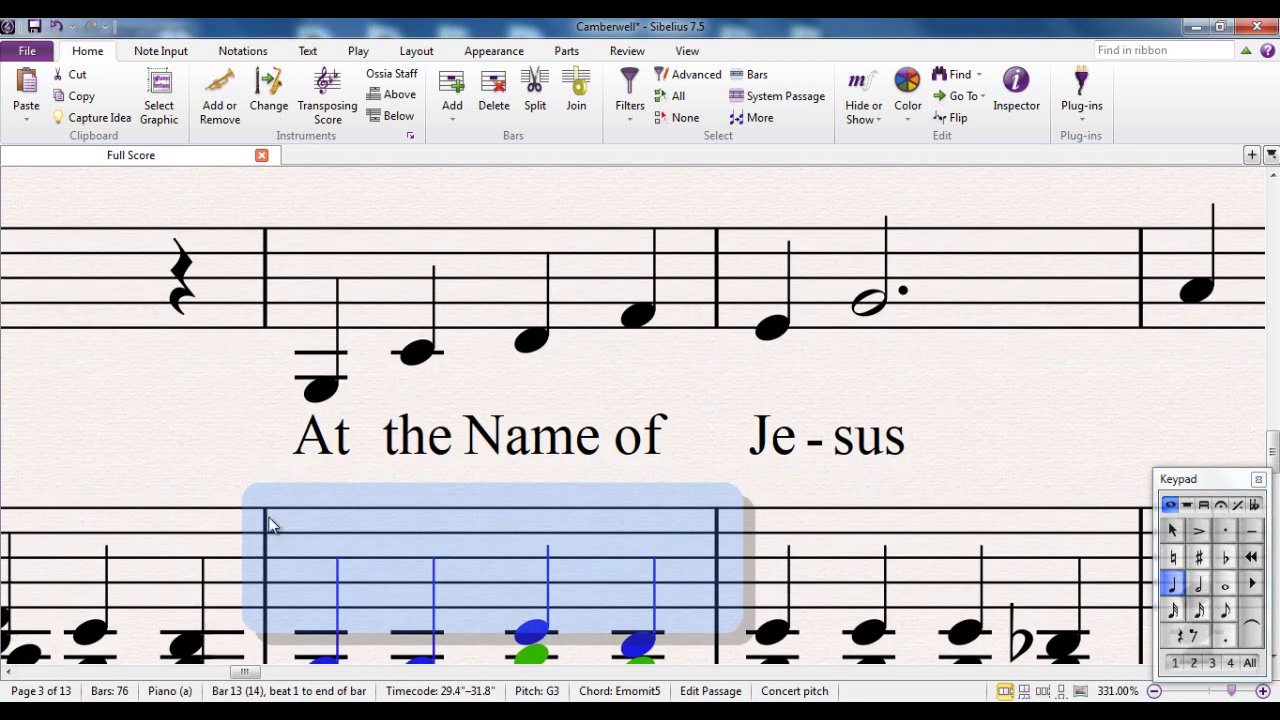
{"action": "left_click", "coordinate": [240, 478]}
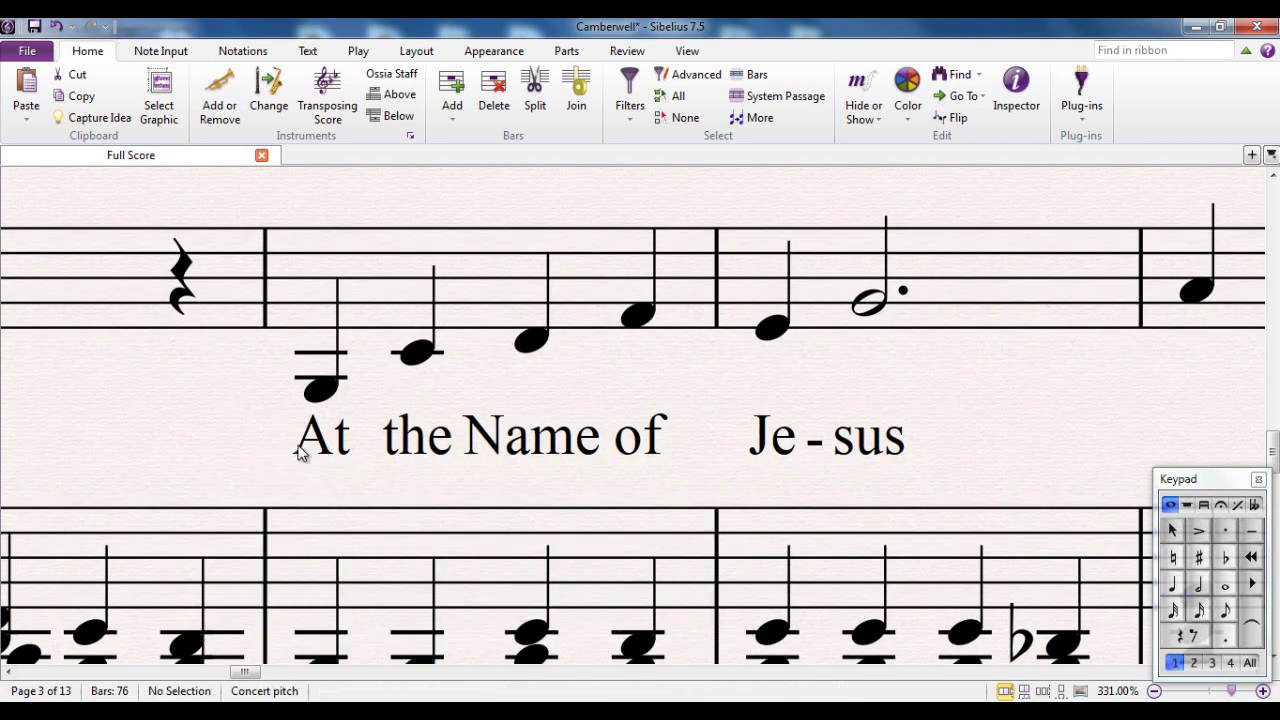
{"action": "left_click", "coordinate": [320, 392]}
{"action": "left_click_drag", "start_coordinate": [319, 397], "coordinate": [320, 402]}
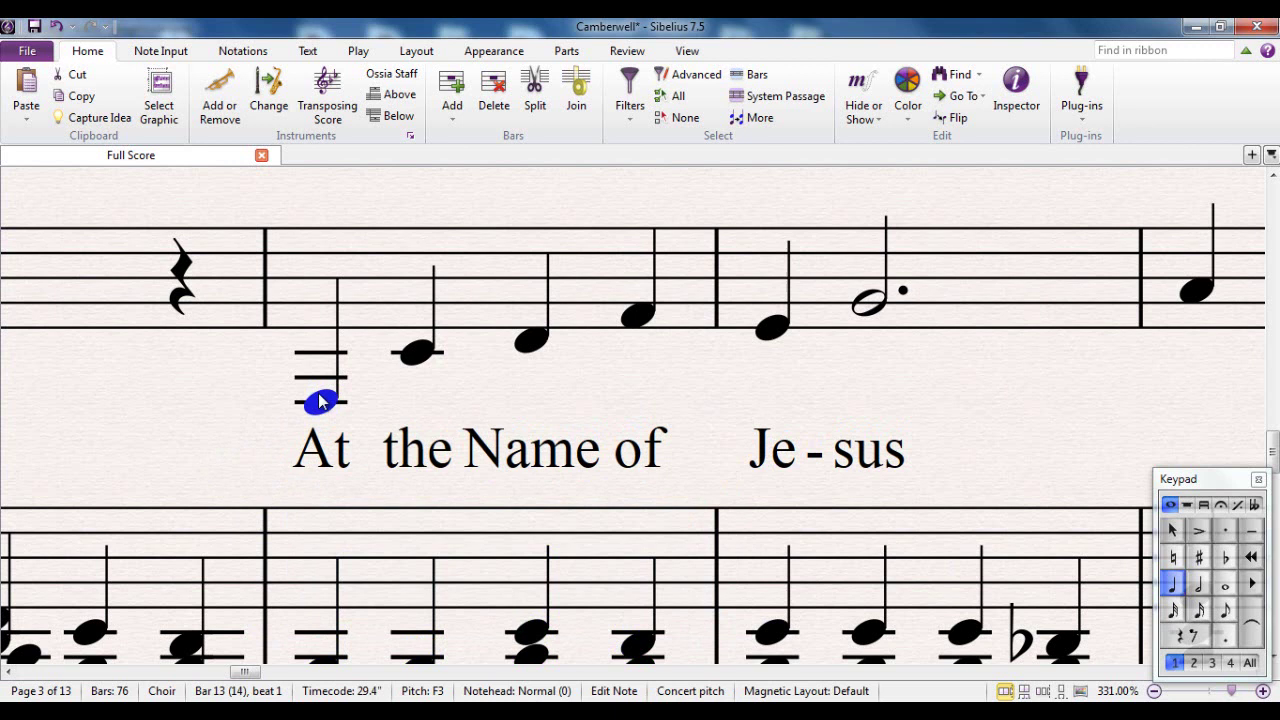
{"action": "key", "text": "Down"}
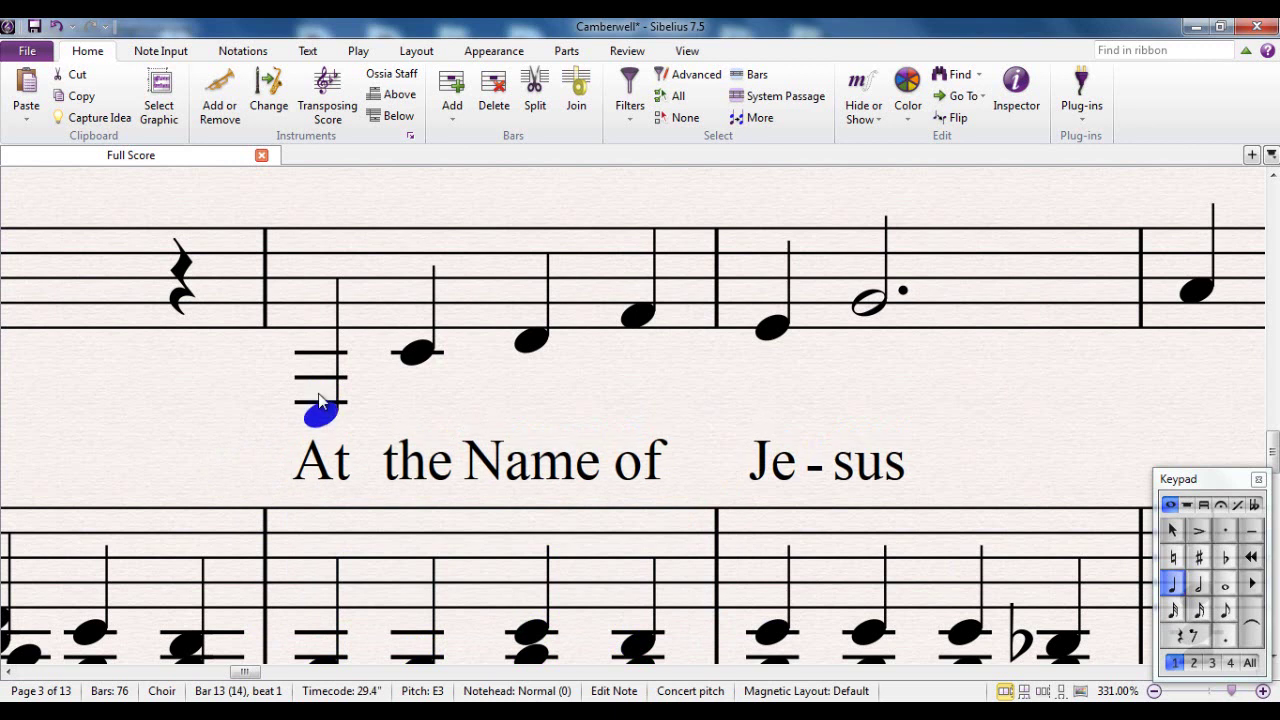
{"action": "key", "text": "Up"}
{"action": "key", "text": "Up"}
{"action": "key", "text": "Up"}
{"action": "key", "text": "Up"}
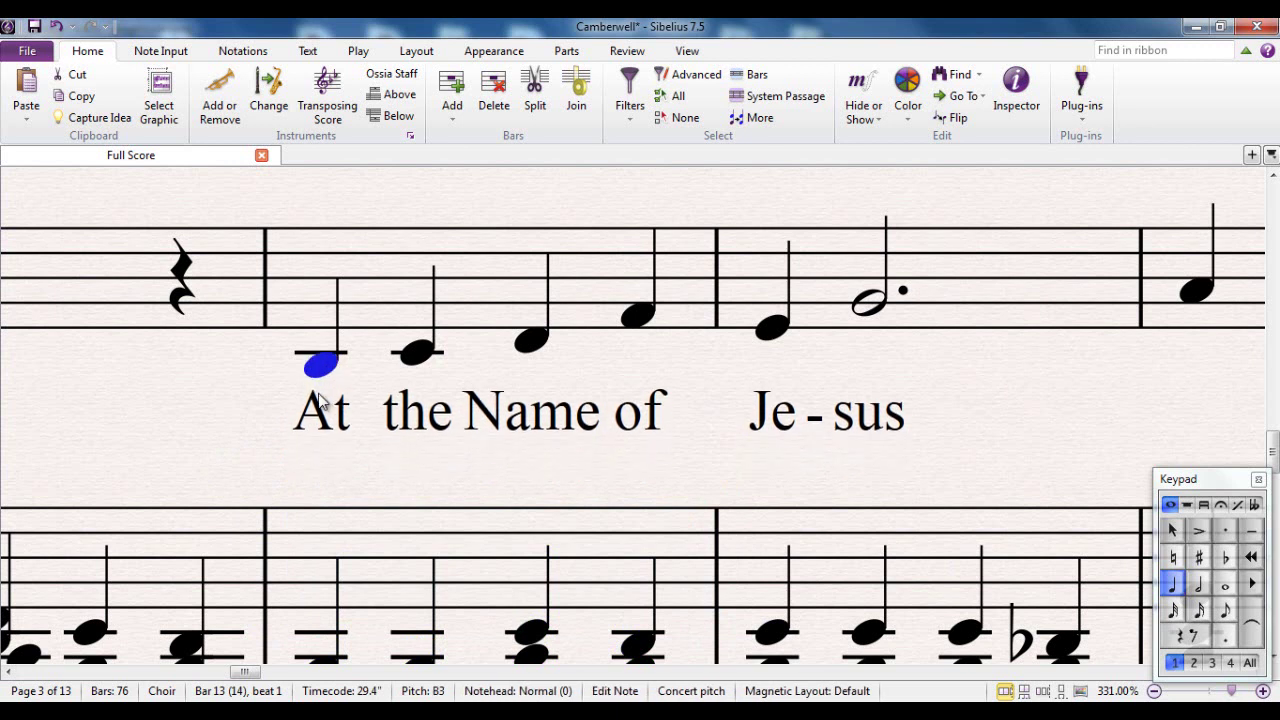
{"action": "key", "text": "Up"}
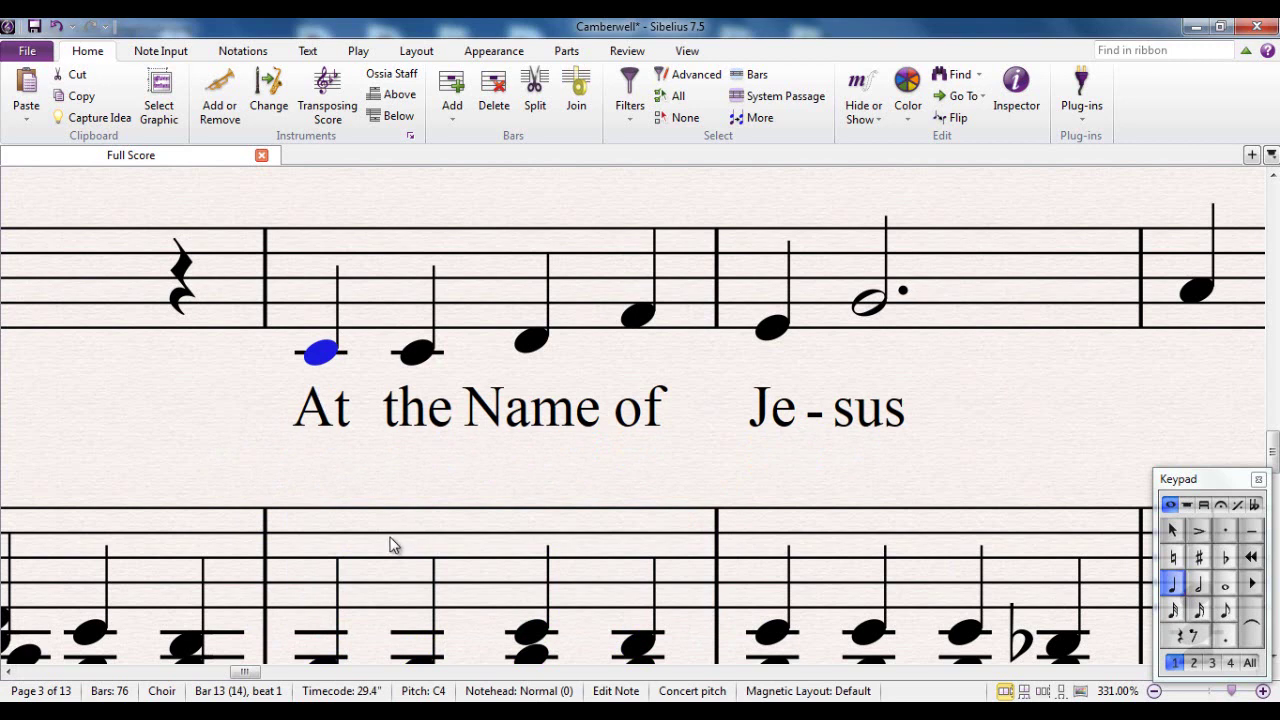
{"action": "left_click", "coordinate": [411, 498]}
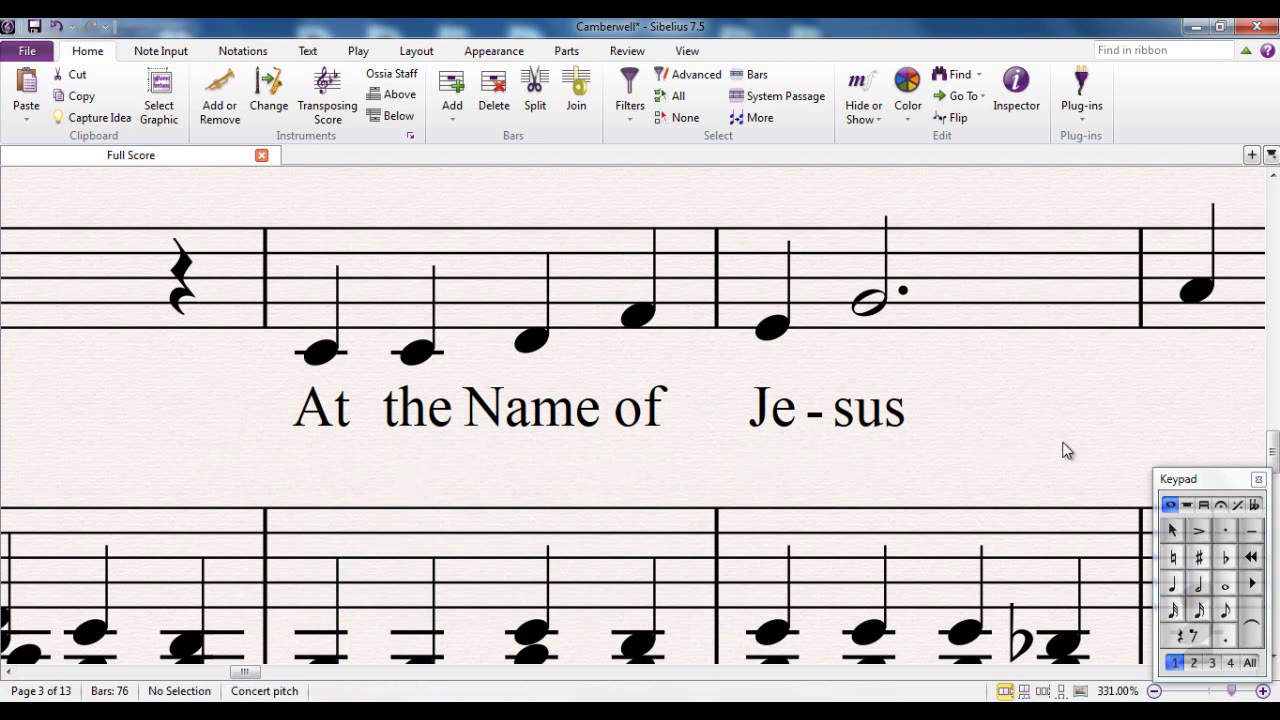
Add a p dynamic under bar 15's first note and an f under bar 16's whole note.
{"action": "left_click_drag", "start_coordinate": [1063, 449], "coordinate": [246, 466]}
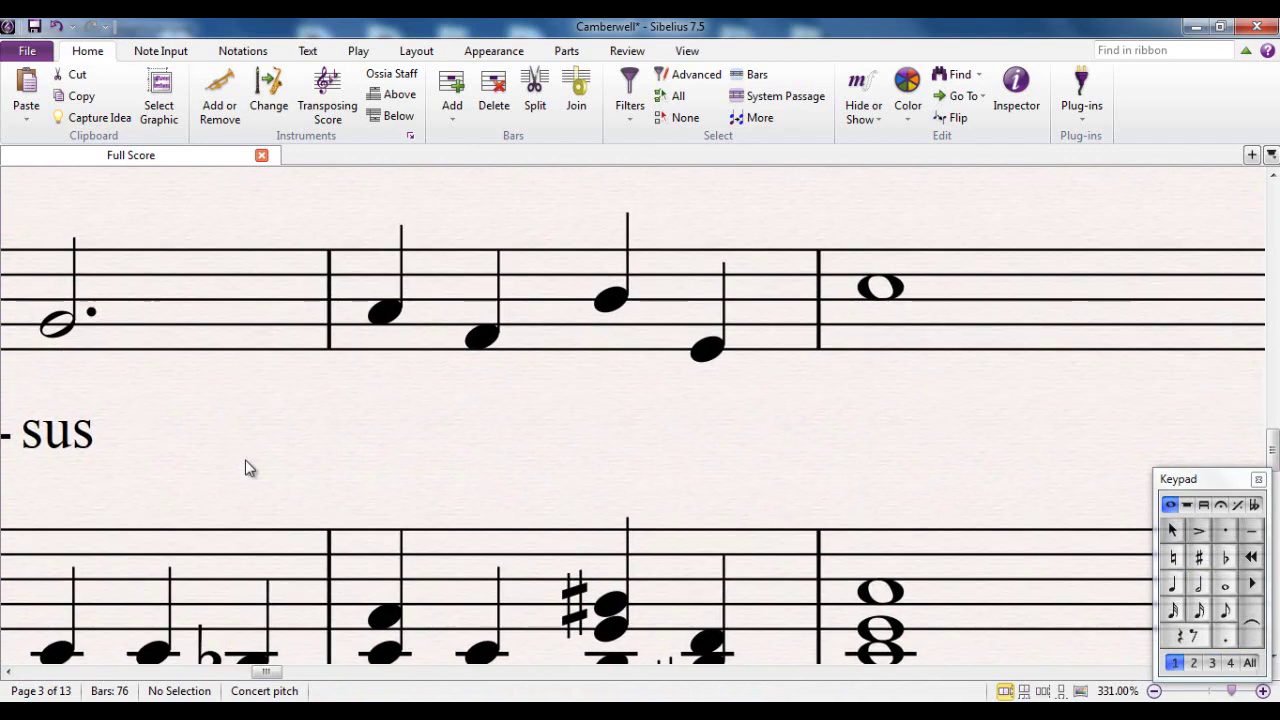
{"action": "left_click_drag", "start_coordinate": [333, 468], "coordinate": [263, 486]}
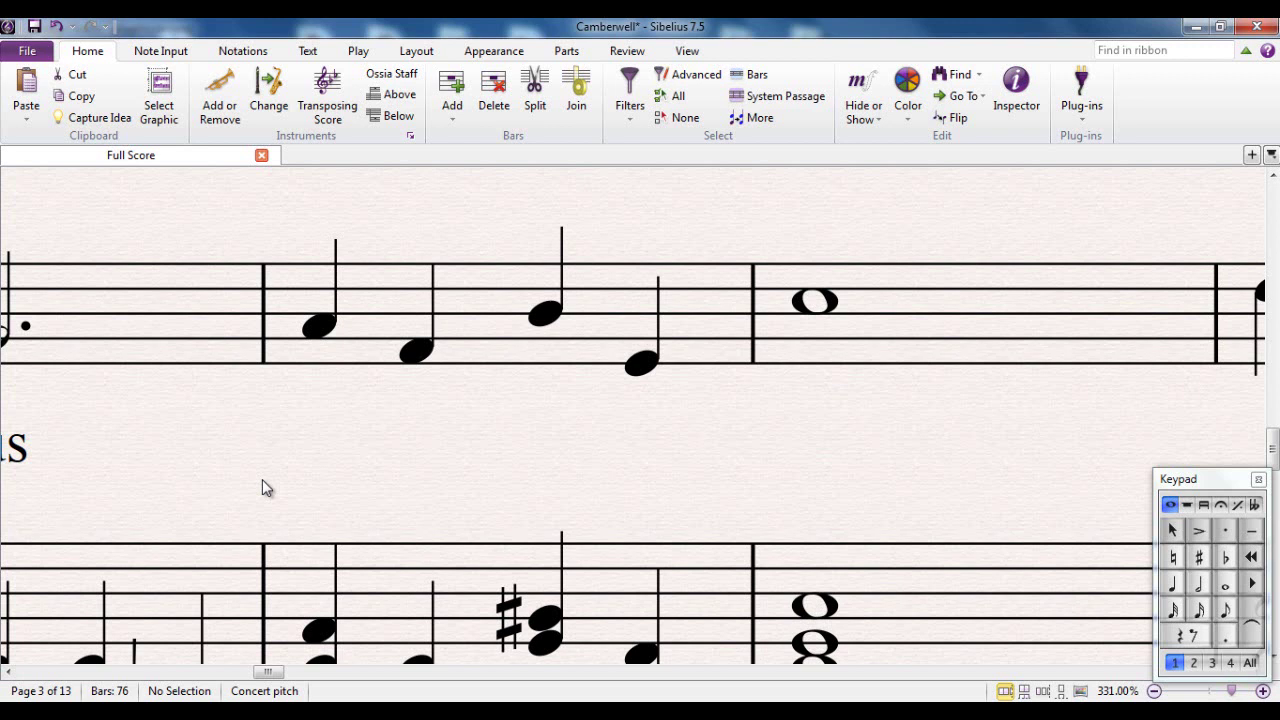
{"action": "left_click", "coordinate": [319, 328]}
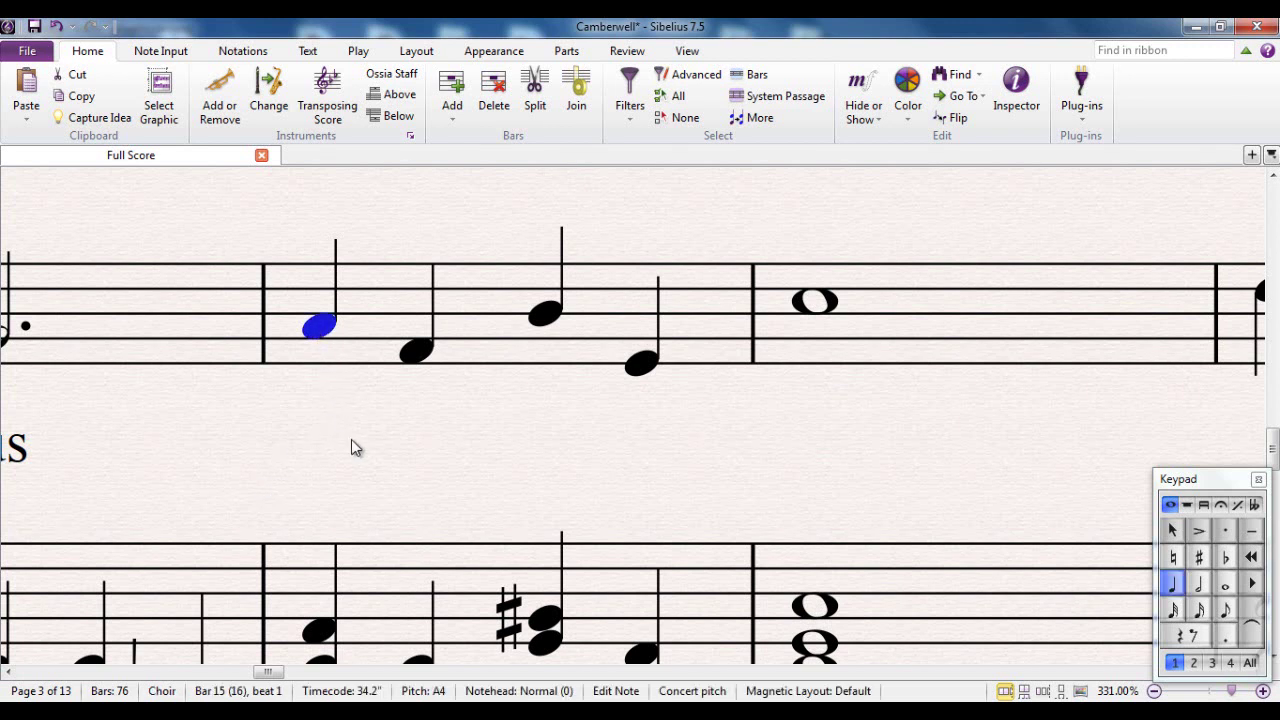
{"action": "key", "text": "ctrl+e"}
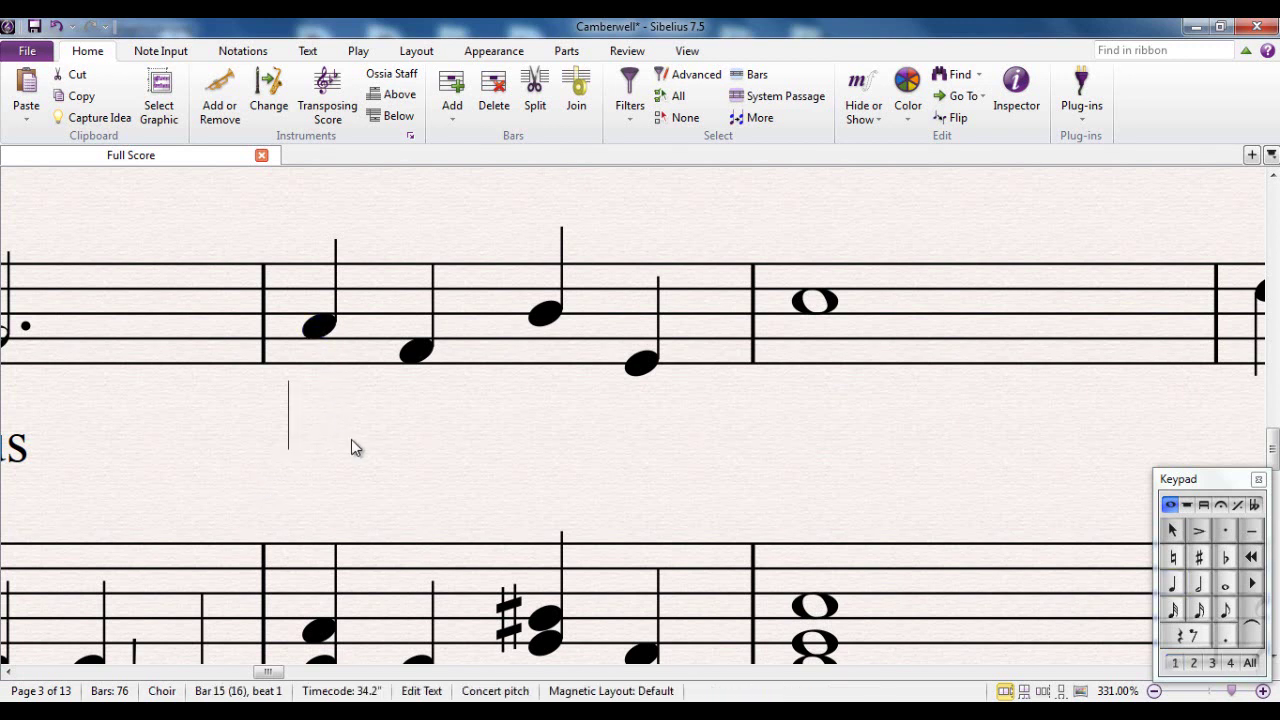
{"action": "type", "text": "p"}
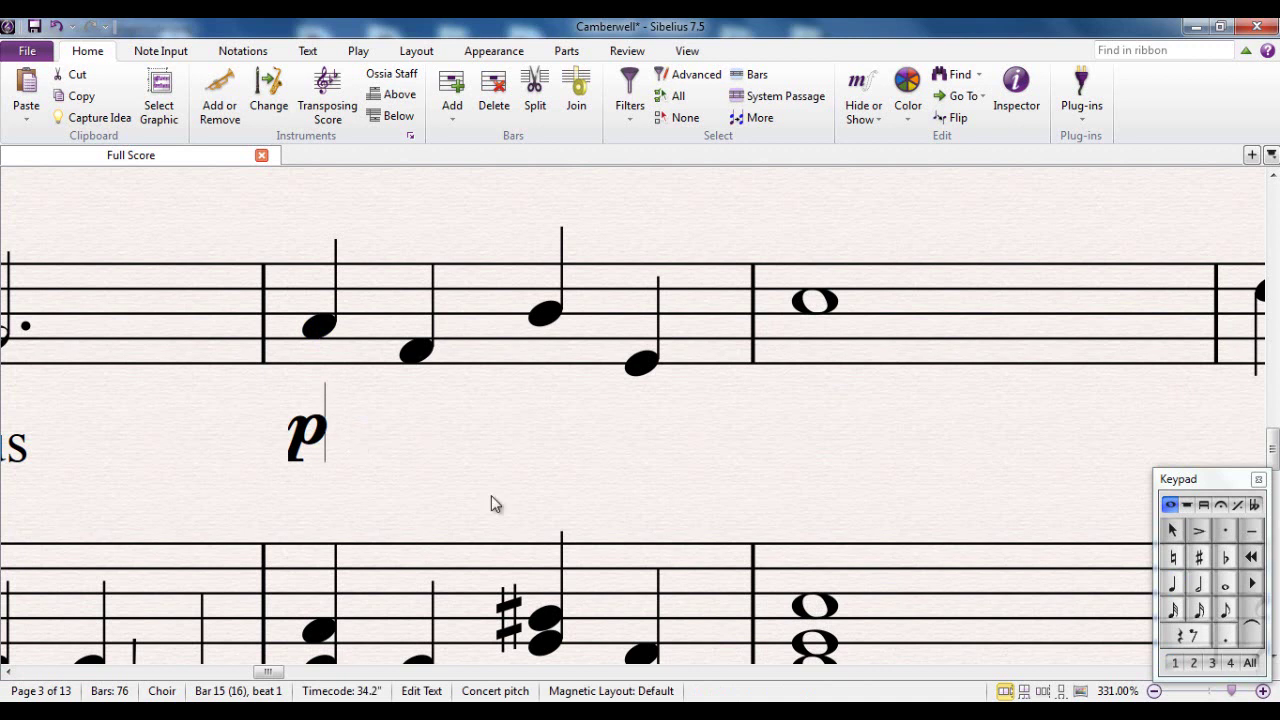
{"action": "key", "text": "Escape"}
{"action": "key", "text": "Escape"}
{"action": "left_click", "coordinate": [808, 310]}
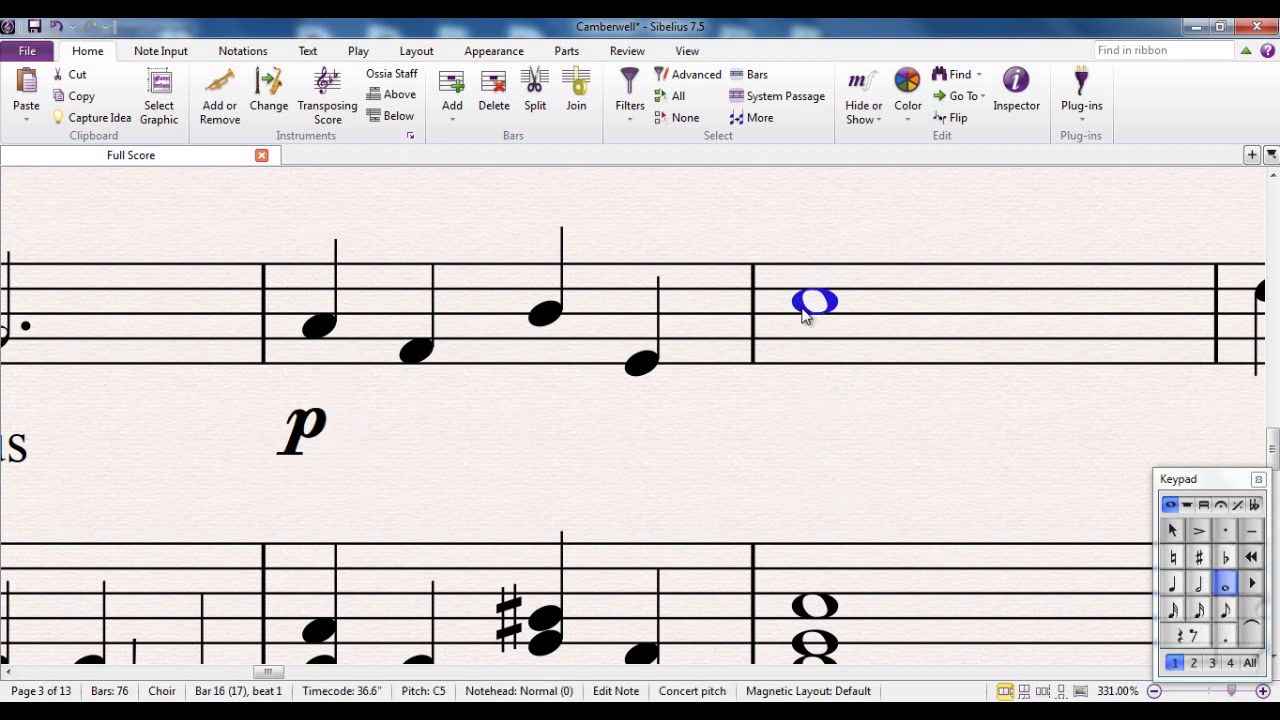
{"action": "key", "text": "ctrl+e"}
{"action": "type", "text": "f"}
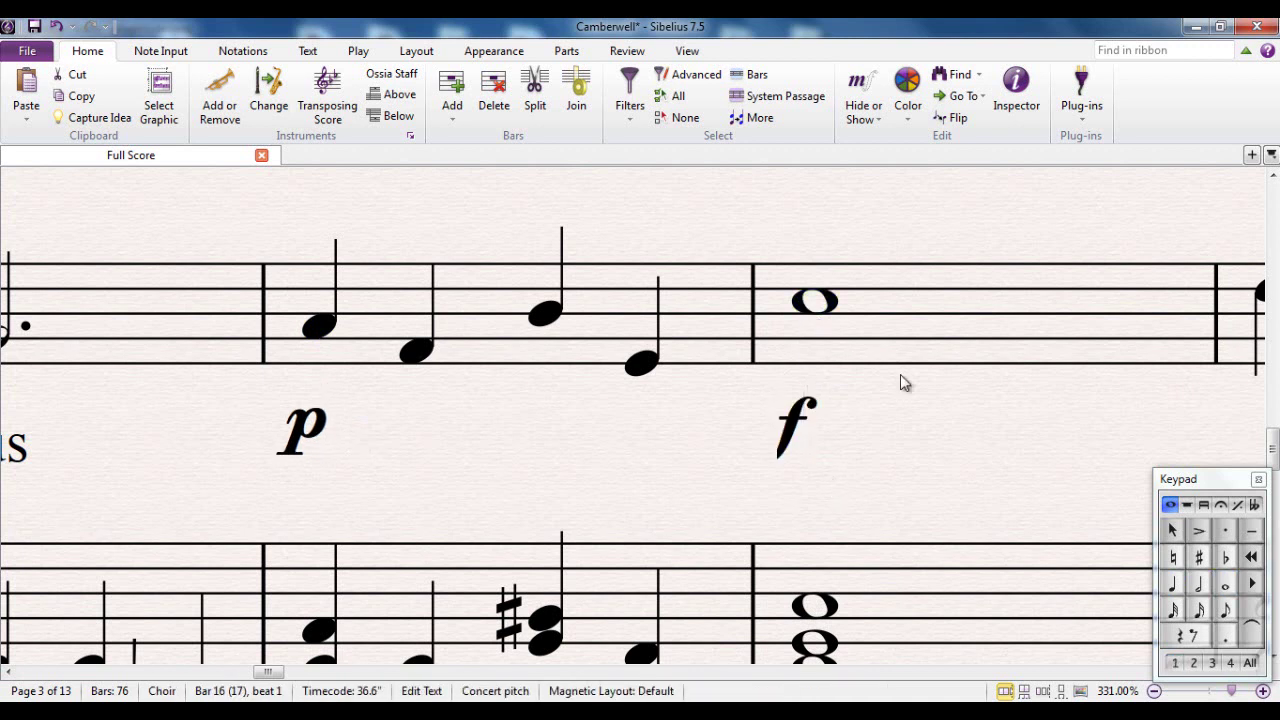
{"action": "key", "text": "Escape"}
{"action": "key", "text": "Escape"}
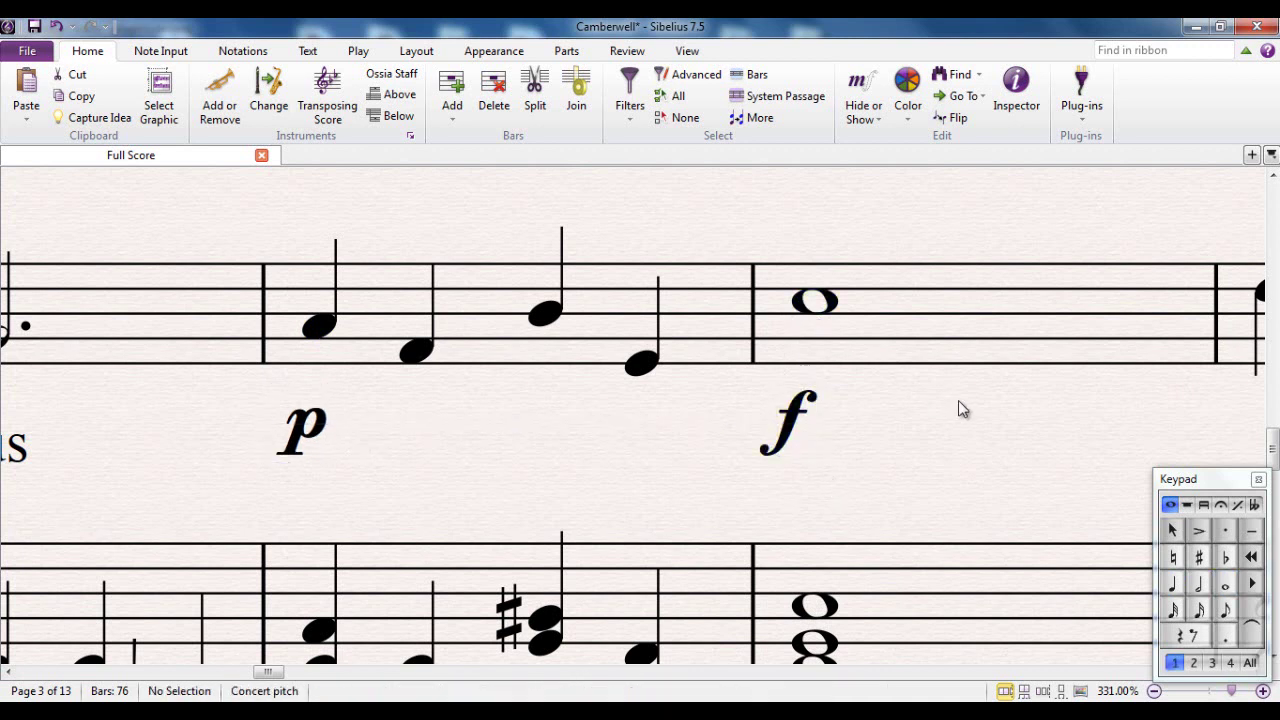
Add a crescendo hairpin across bar 15 from the p to the f.
{"action": "left_click", "coordinate": [537, 360]}
{"action": "key", "text": "shift+comma"}
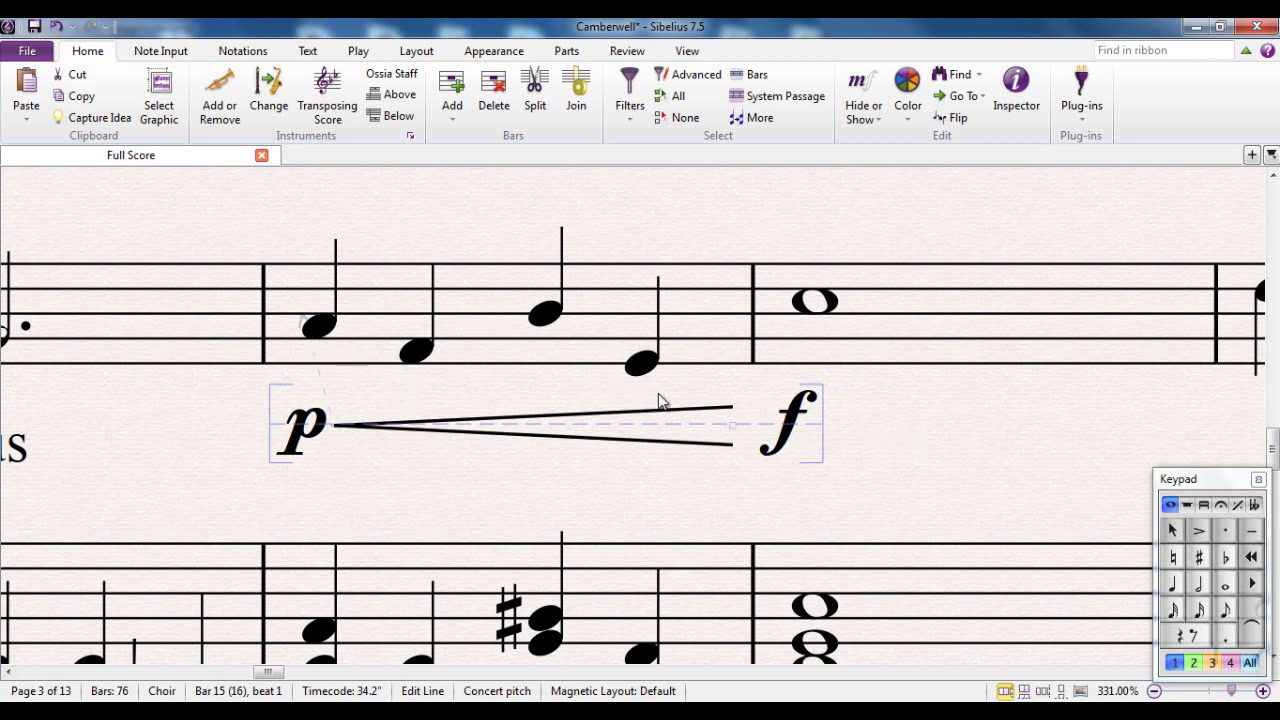
{"action": "left_click", "coordinate": [920, 478]}
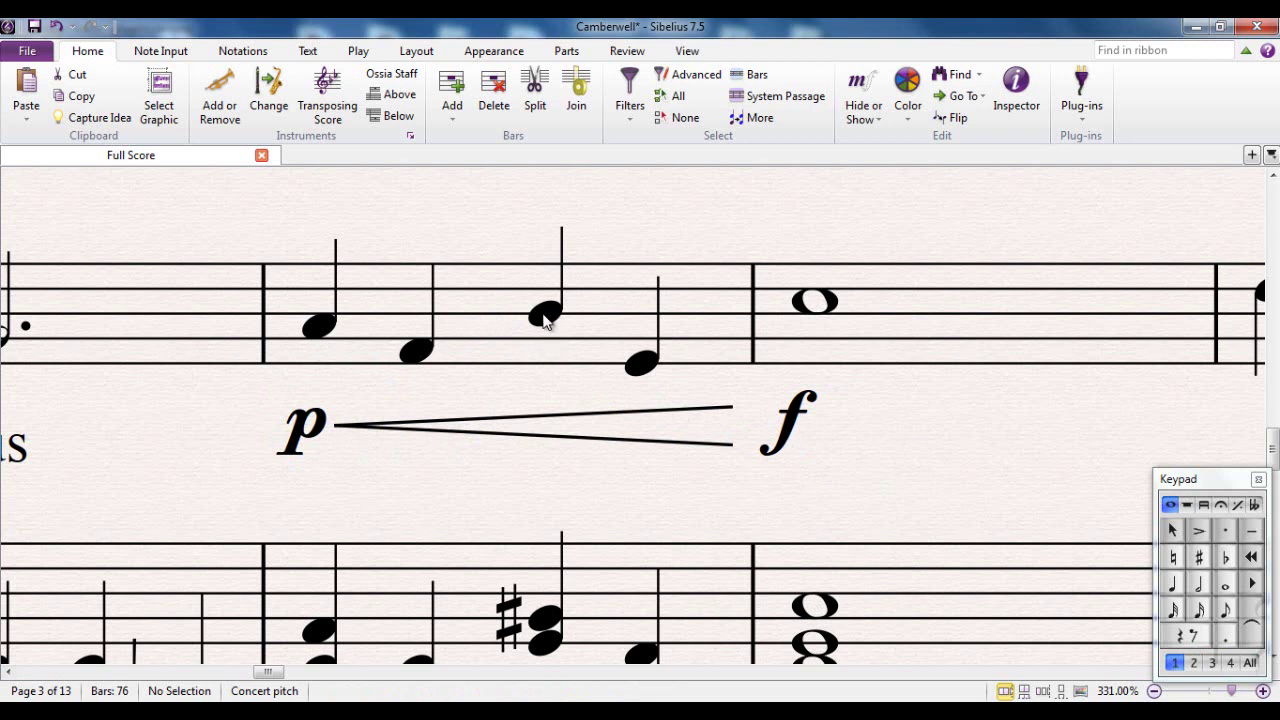
Insert an mf dynamic under beat 3 of bar 15 using the dynamic words menu.
{"action": "left_click", "coordinate": [546, 318]}
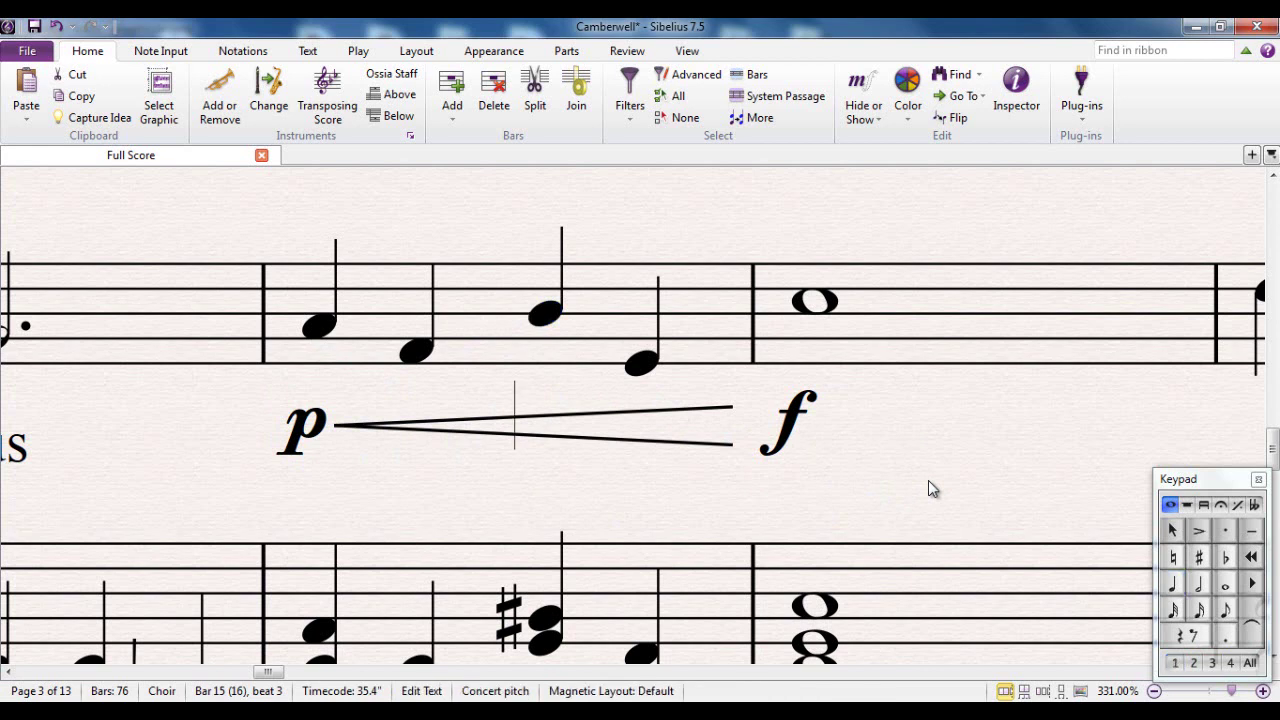
{"action": "right_click", "coordinate": [520, 422]}
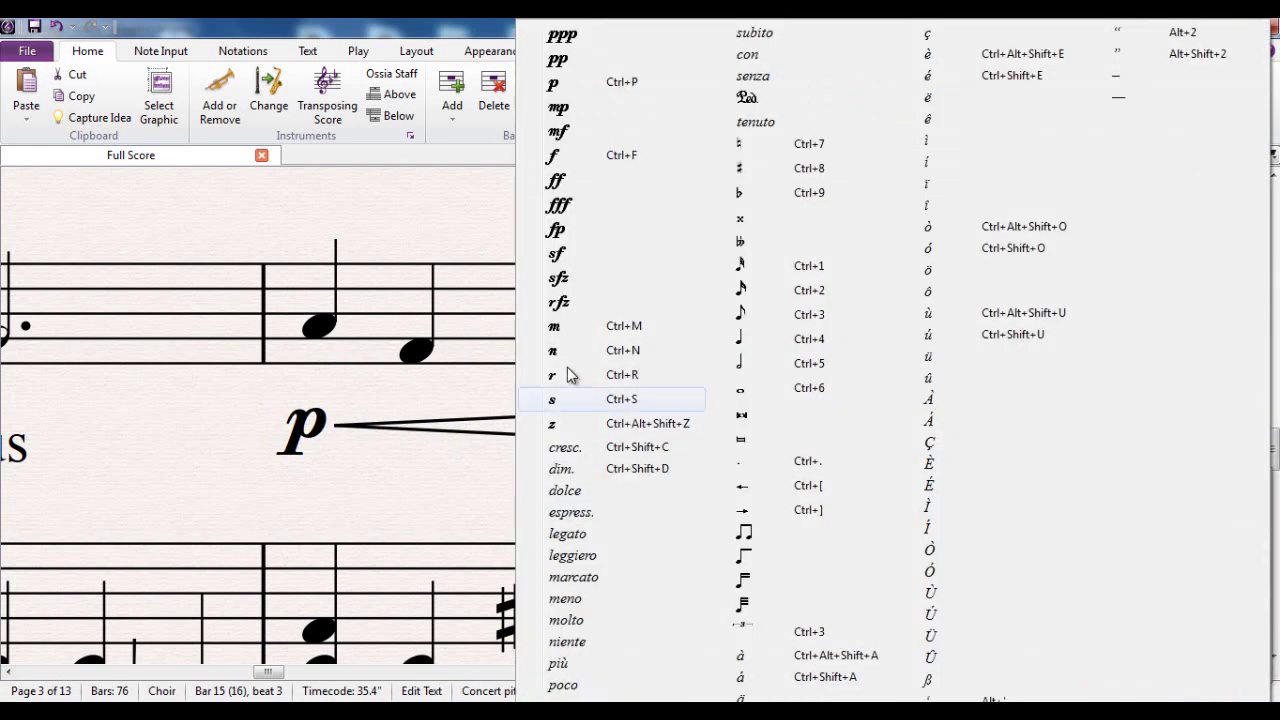
{"action": "left_click", "coordinate": [593, 332]}
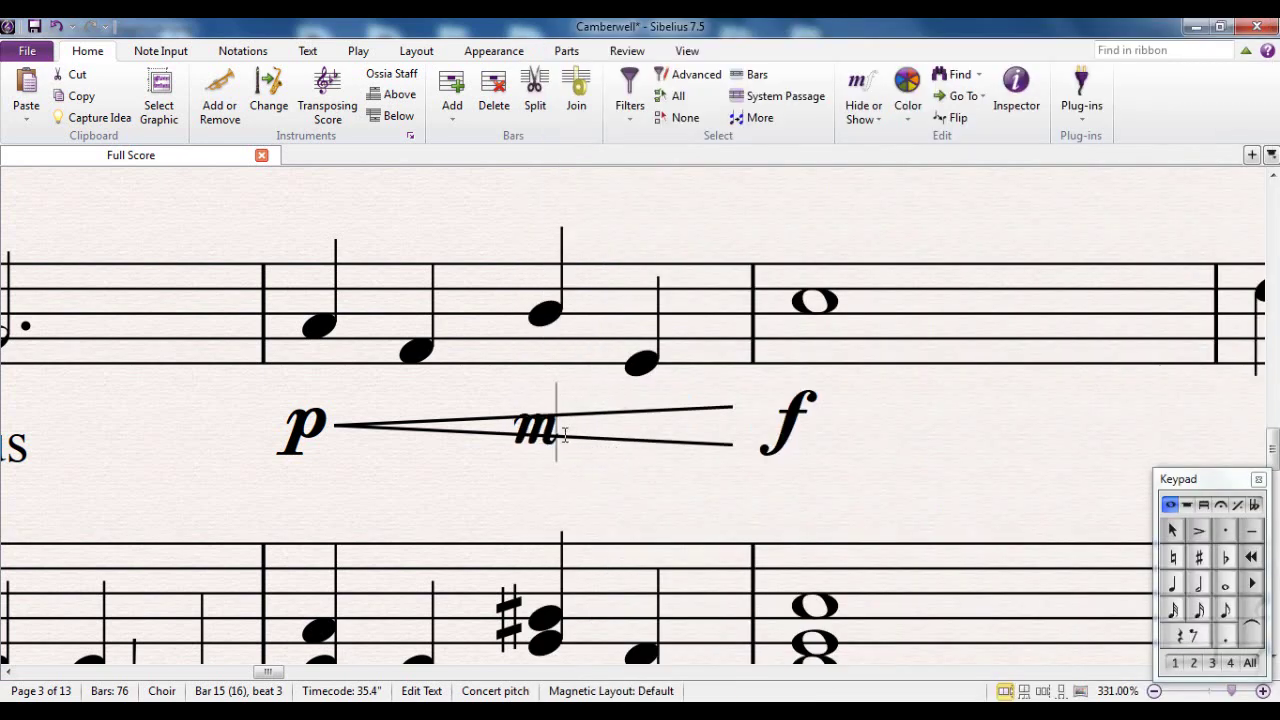
{"action": "right_click", "coordinate": [560, 425]}
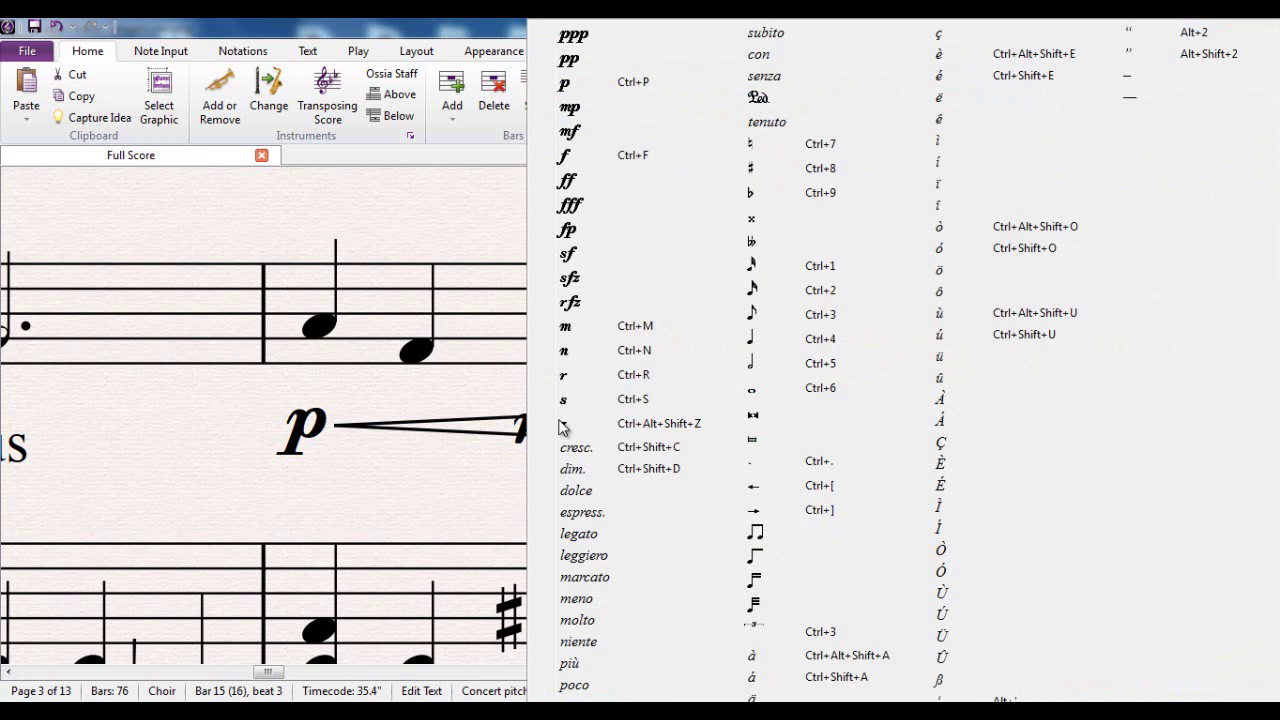
{"action": "left_click", "coordinate": [586, 163]}
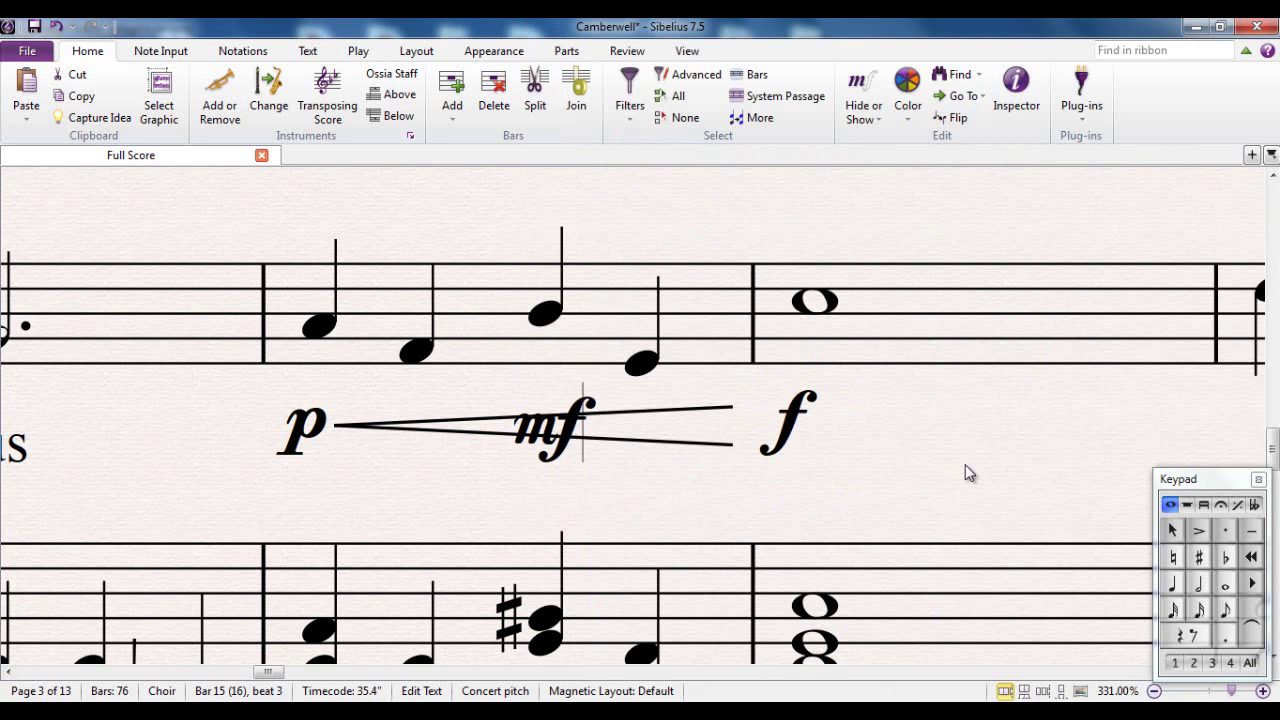
{"action": "key", "text": "Escape"}
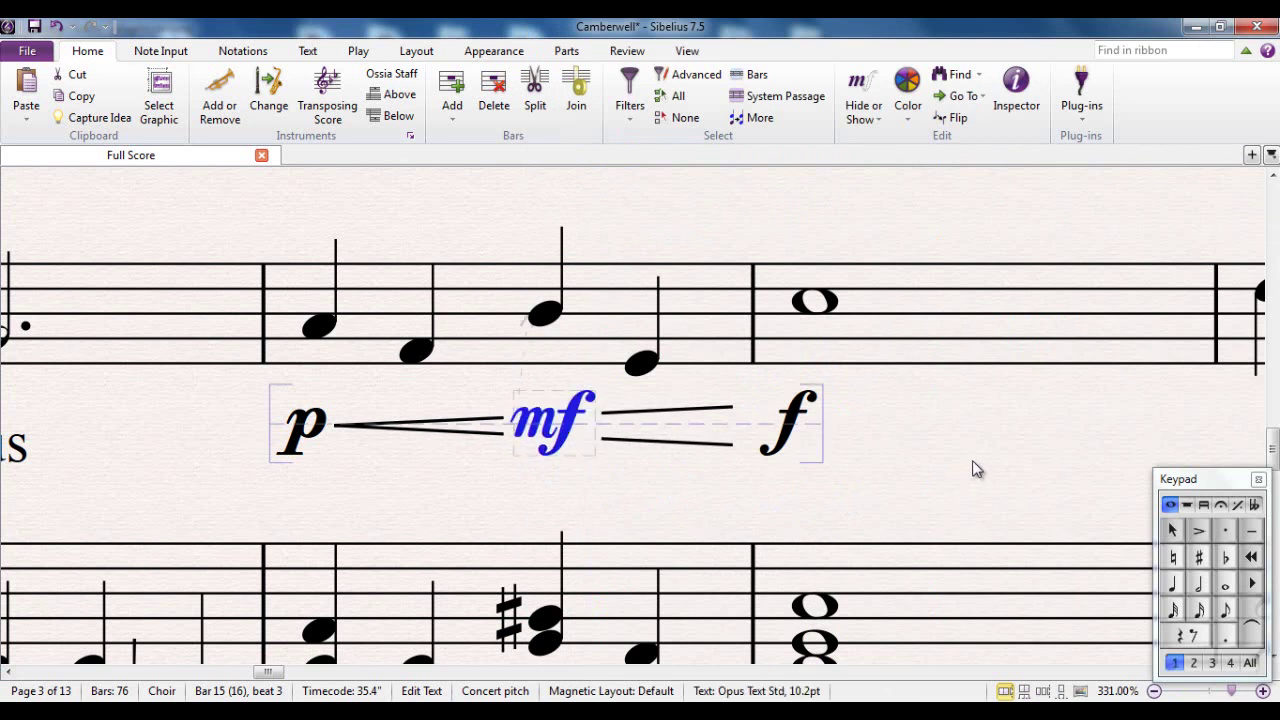
{"action": "key", "text": "Escape"}
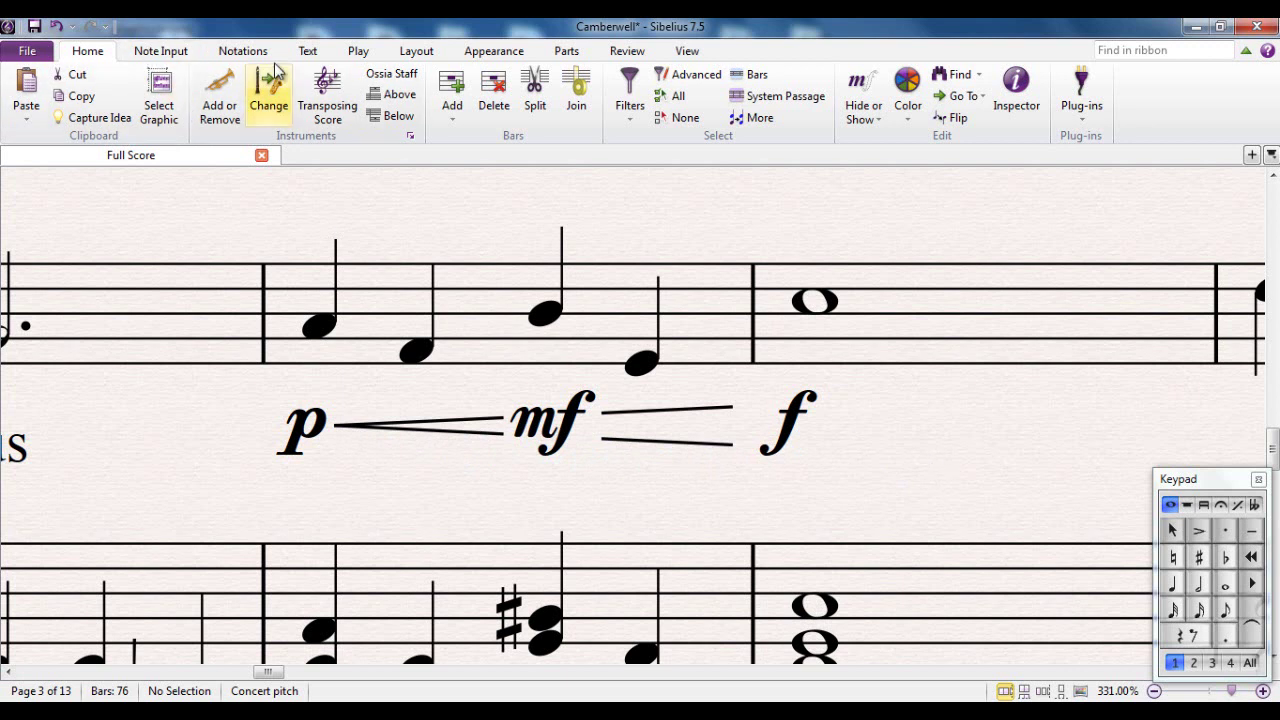
Turn off Magnetic Layout and test it by moving the note under 'At' between F3 and G3.
{"action": "left_click", "coordinate": [417, 51]}
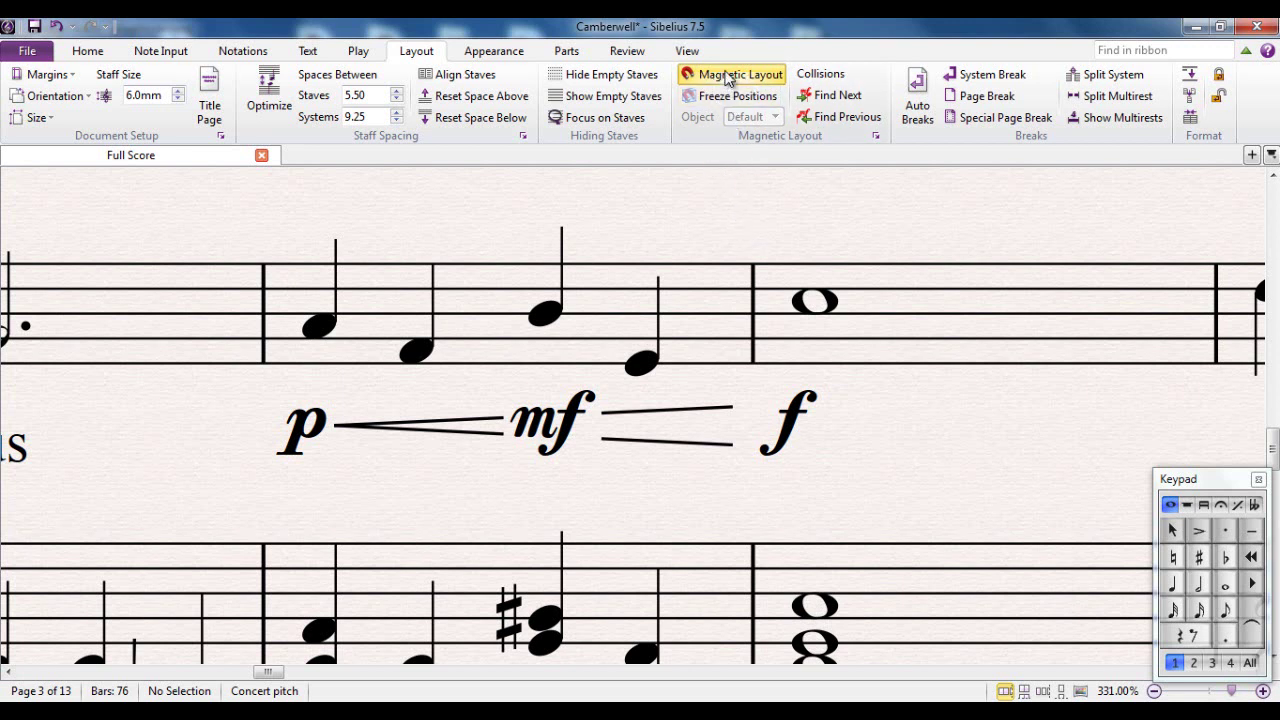
{"action": "left_click", "coordinate": [727, 80]}
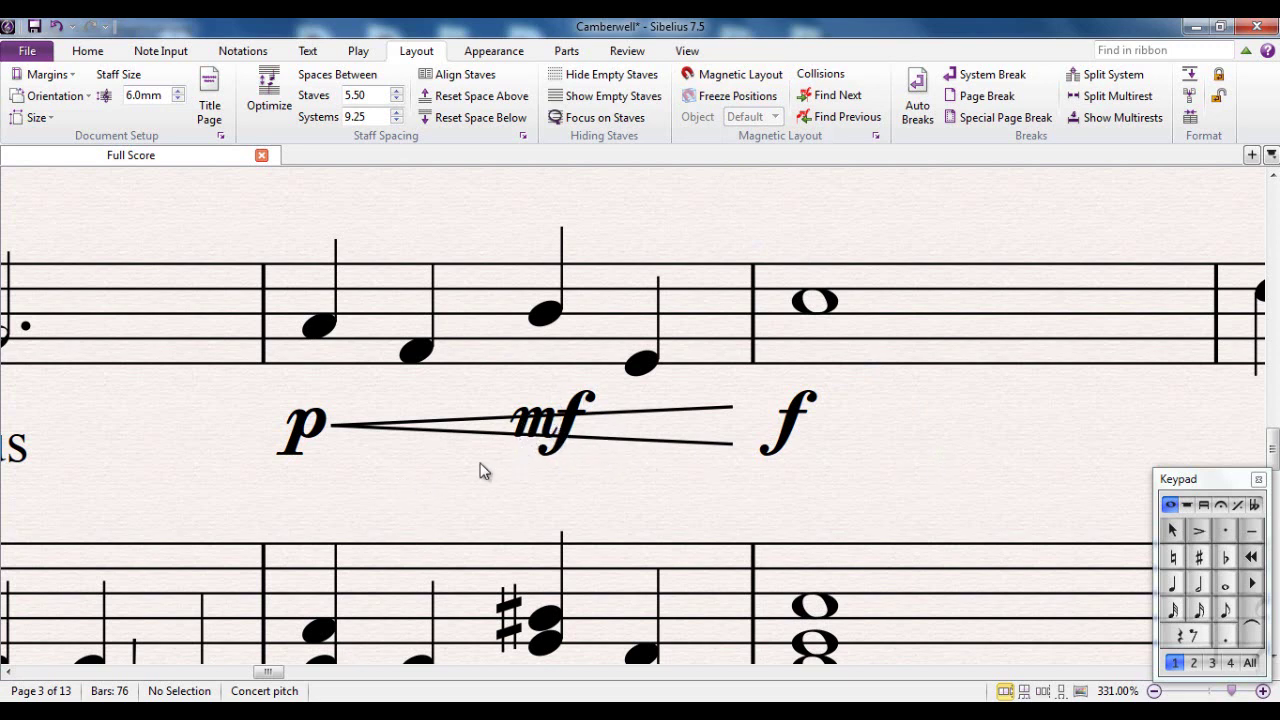
{"action": "left_click_drag", "start_coordinate": [374, 486], "coordinate": [1072, 473]}
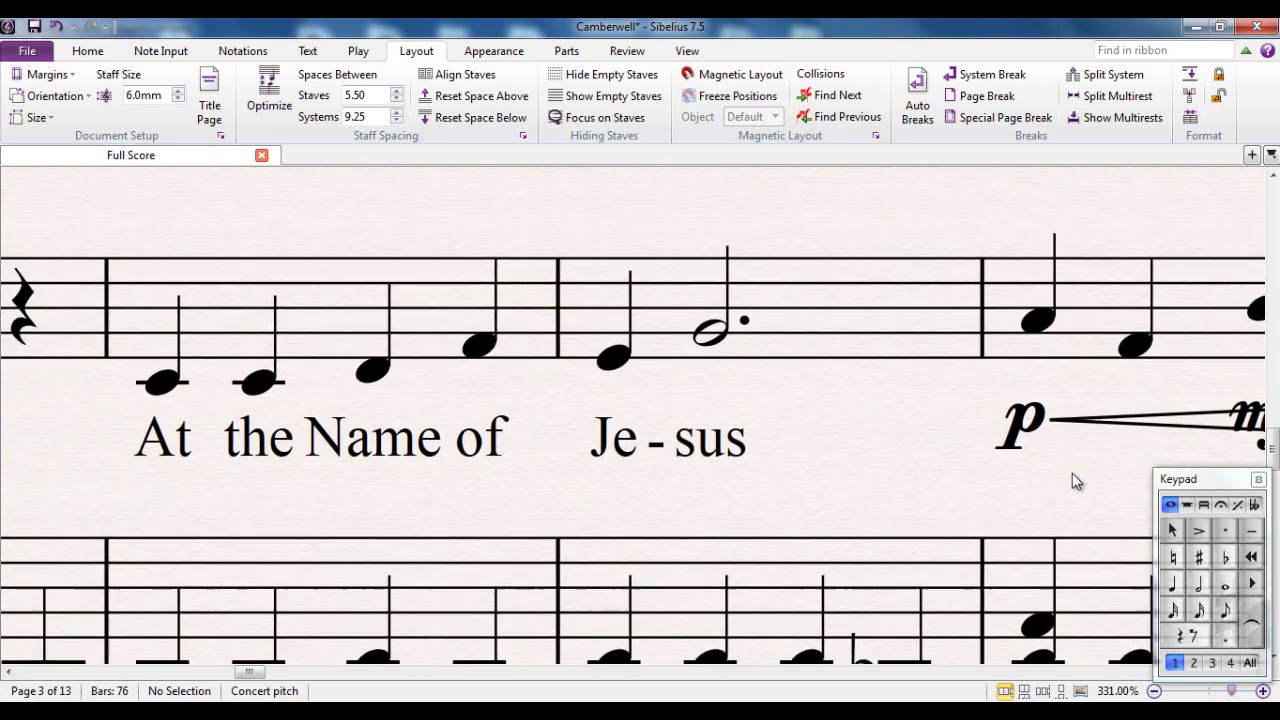
{"action": "left_click", "coordinate": [166, 385]}
{"action": "key", "text": "Down"}
{"action": "key", "text": "Down"}
{"action": "key", "text": "Down"}
{"action": "key", "text": "Down"}
{"action": "key", "text": "Down"}
{"action": "key", "text": "Down"}
{"action": "key", "text": "Down"}
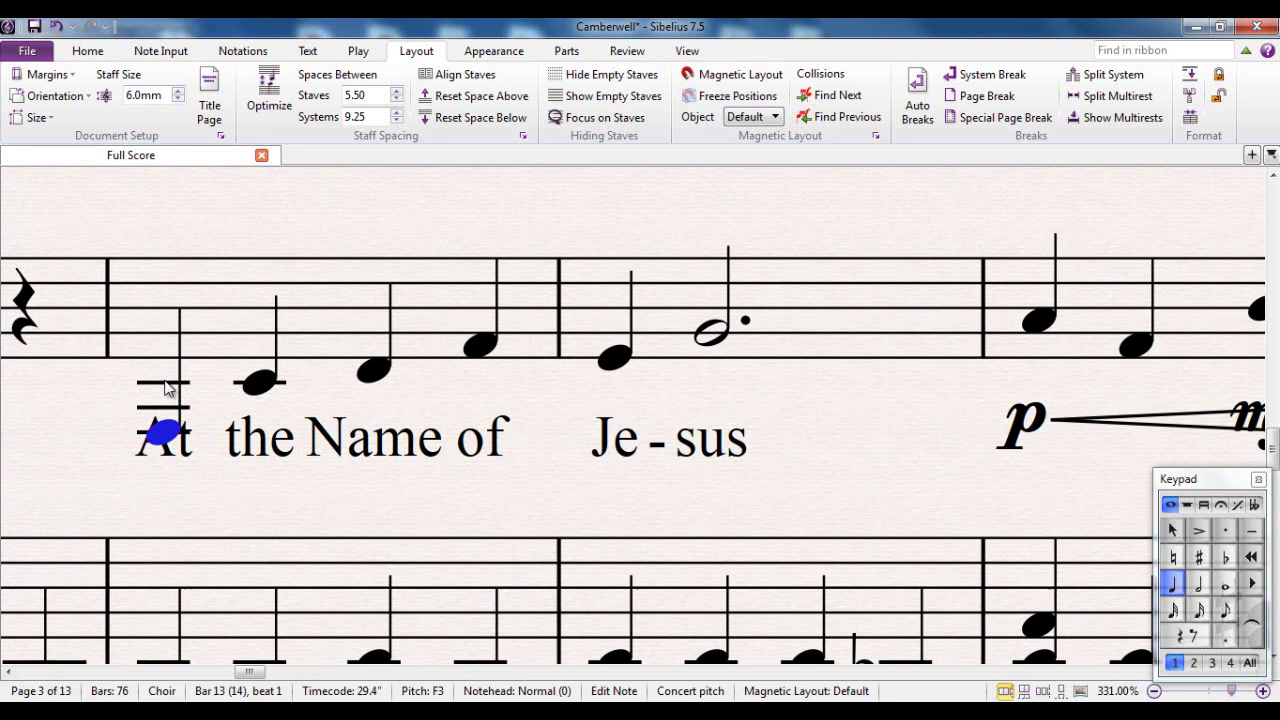
{"action": "key", "text": "Up"}
{"action": "key", "text": "Down"}
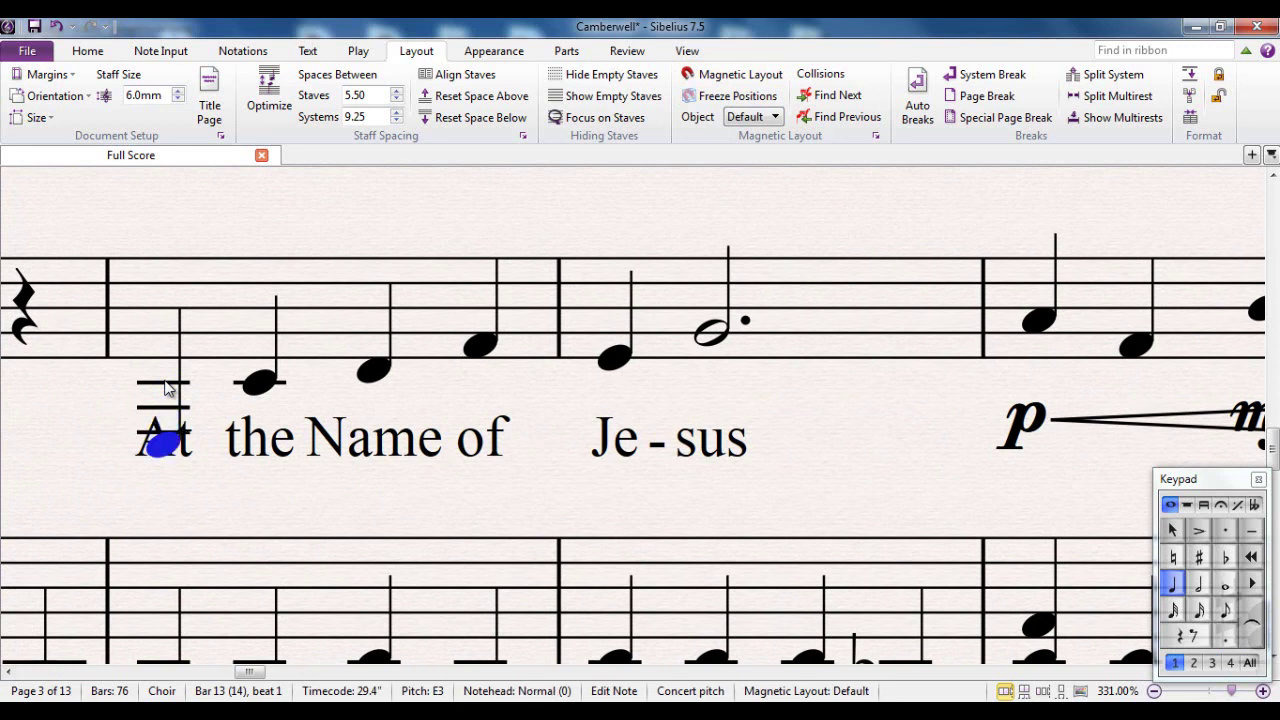
{"action": "key", "text": "Up"}
{"action": "key", "text": "Up"}
{"action": "key", "text": "Up"}
{"action": "key", "text": "Up"}
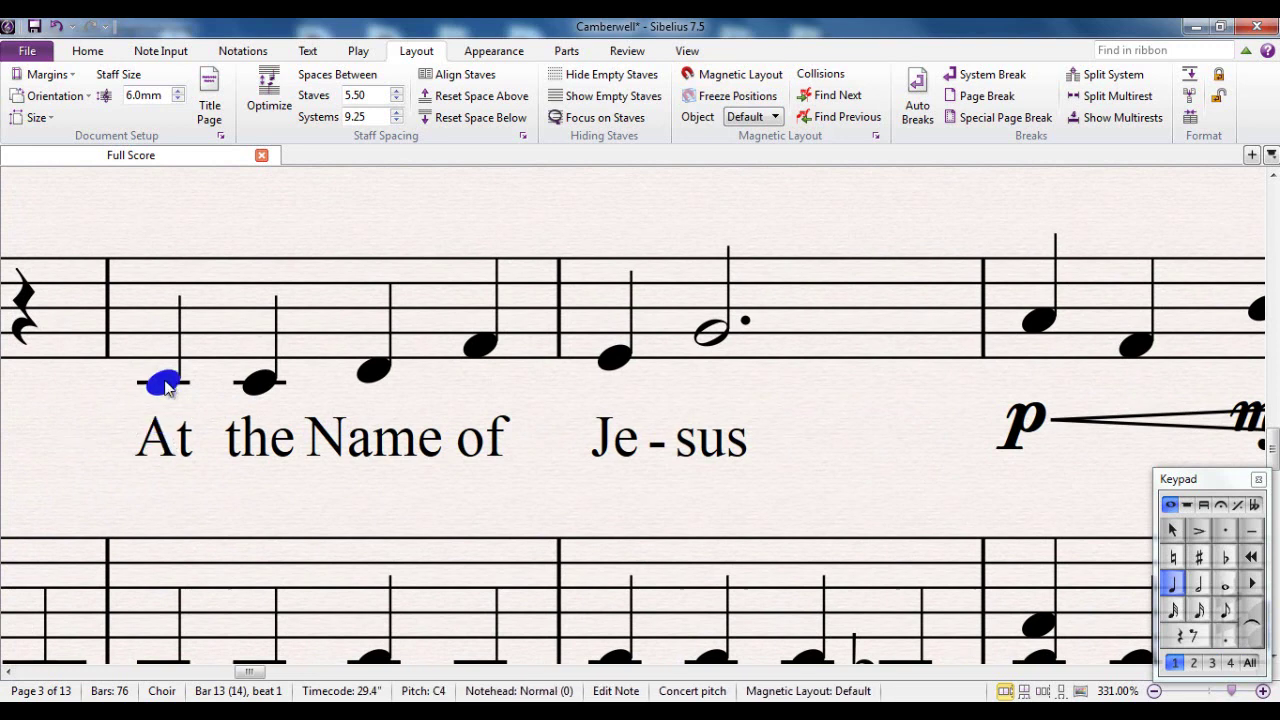
{"action": "left_click", "coordinate": [923, 234]}
{"action": "left_click_drag", "start_coordinate": [923, 234], "coordinate": [419, 209]}
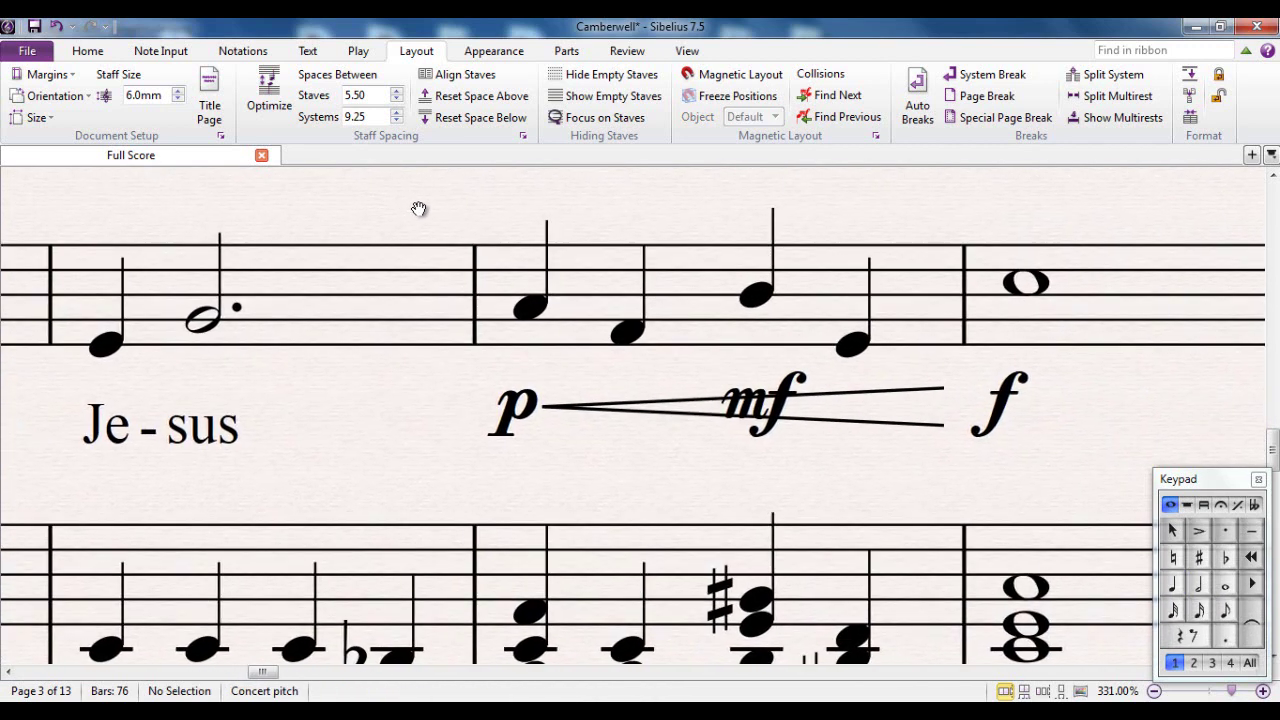
Re-enable Magnetic Layout, recenter the dynamics passage, and select the bar 16 f.
{"action": "left_click", "coordinate": [735, 76]}
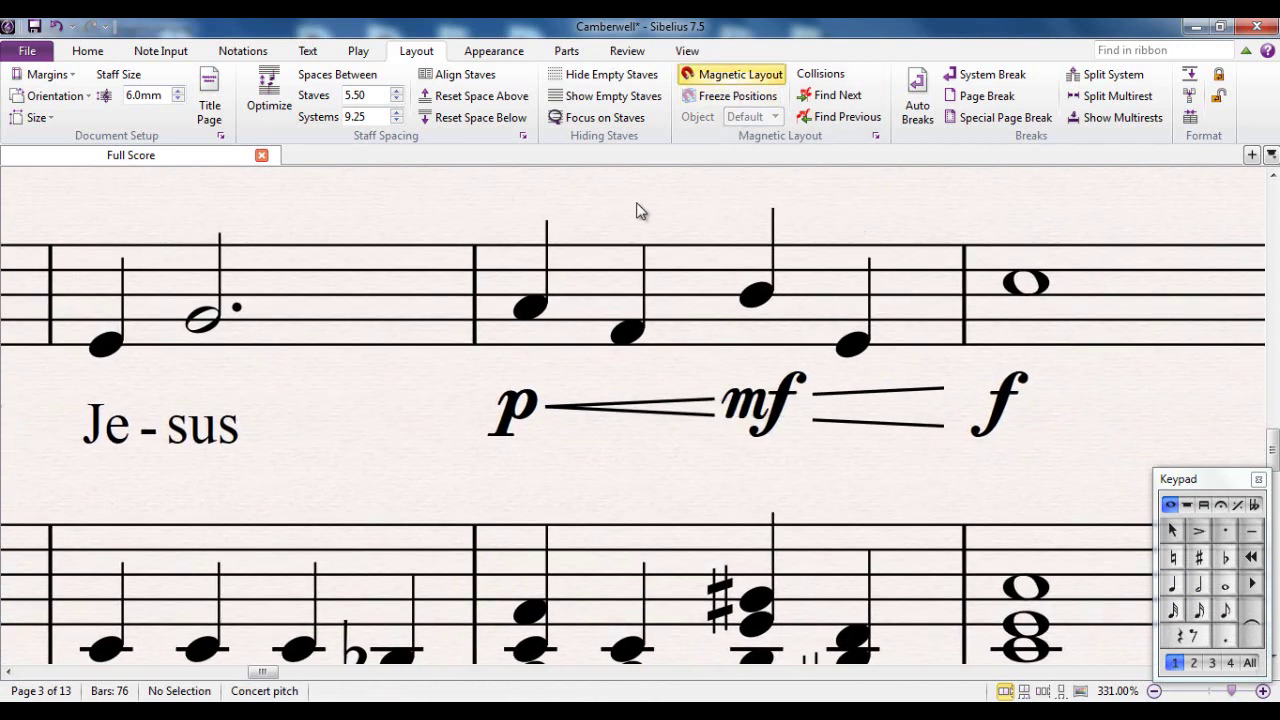
{"action": "left_click_drag", "start_coordinate": [640, 210], "coordinate": [500, 223]}
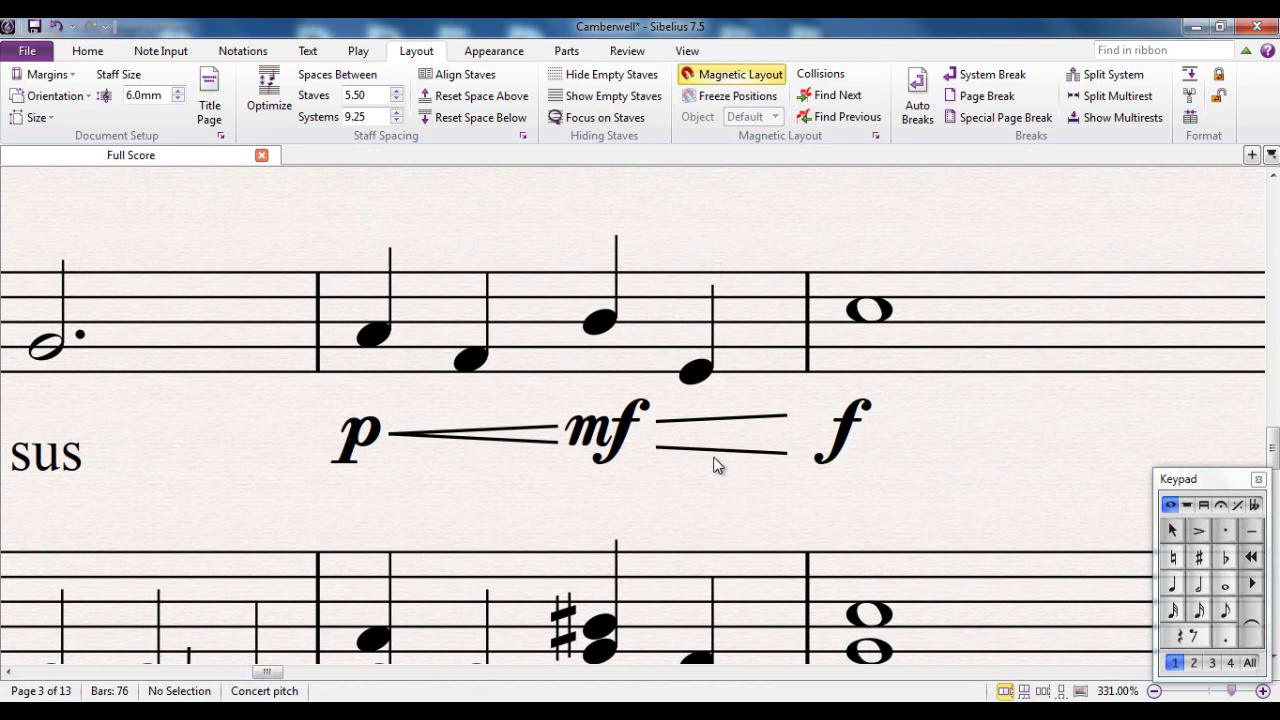
{"action": "left_click", "coordinate": [844, 446]}
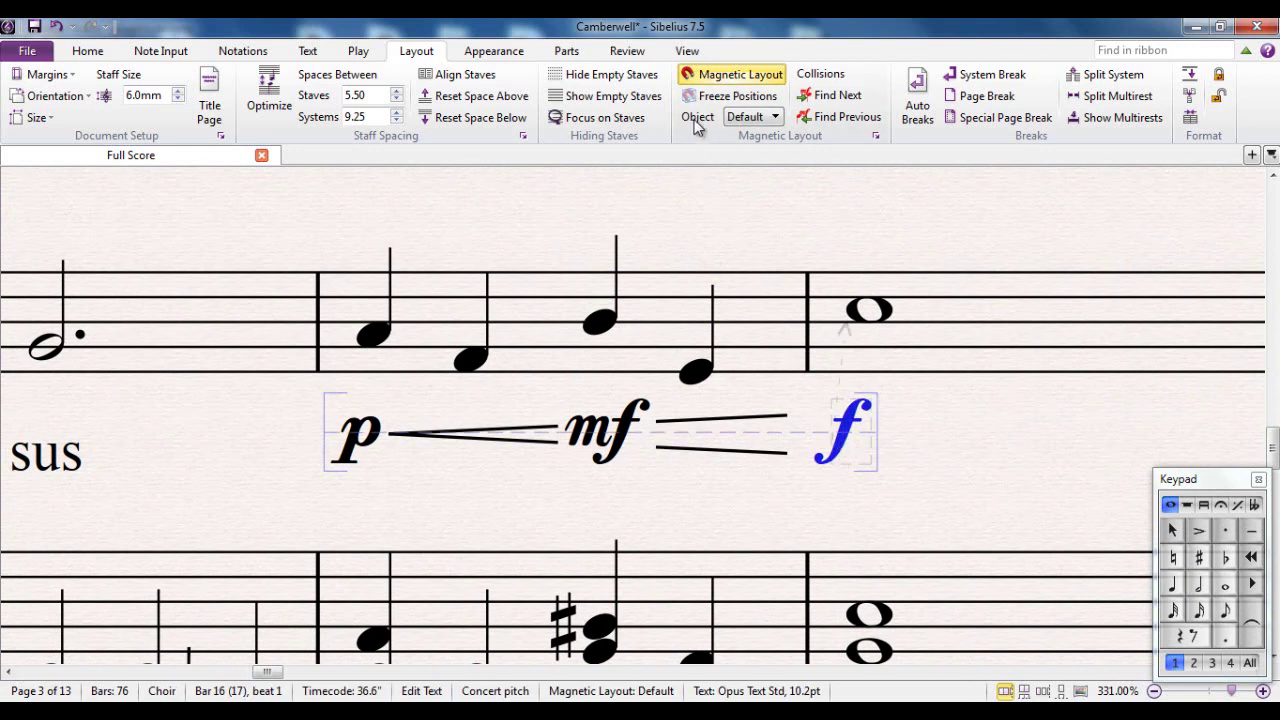
Exclude the f dynamic from Magnetic Layout and drag it up toward the staff.
{"action": "left_click", "coordinate": [776, 118]}
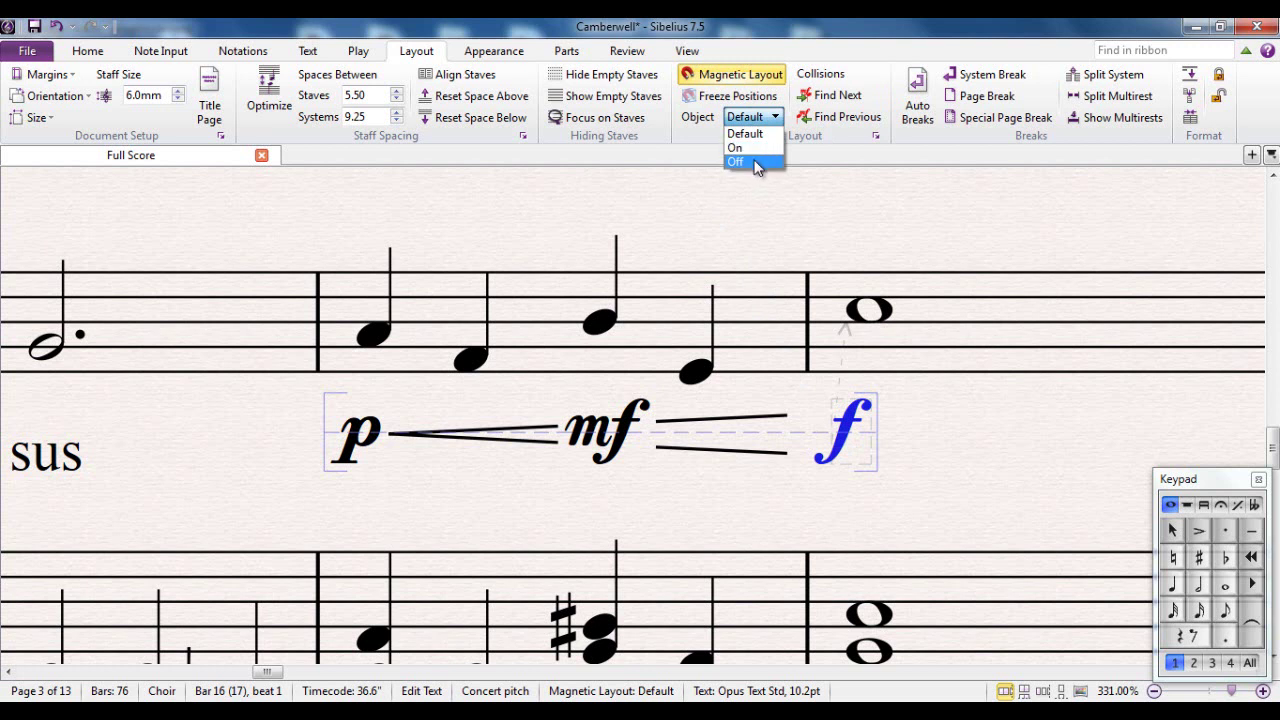
{"action": "left_click", "coordinate": [757, 163]}
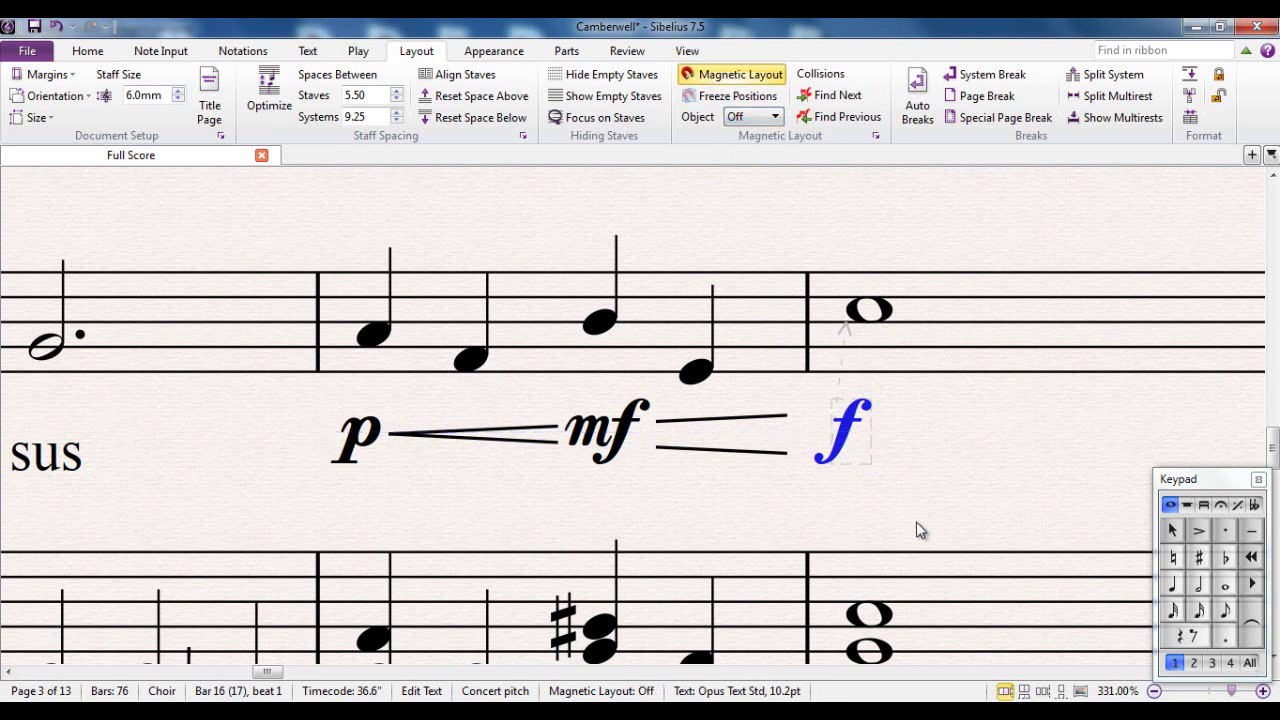
{"action": "left_click_drag", "start_coordinate": [845, 435], "coordinate": [846, 398]}
{"action": "left_click", "coordinate": [960, 437]}
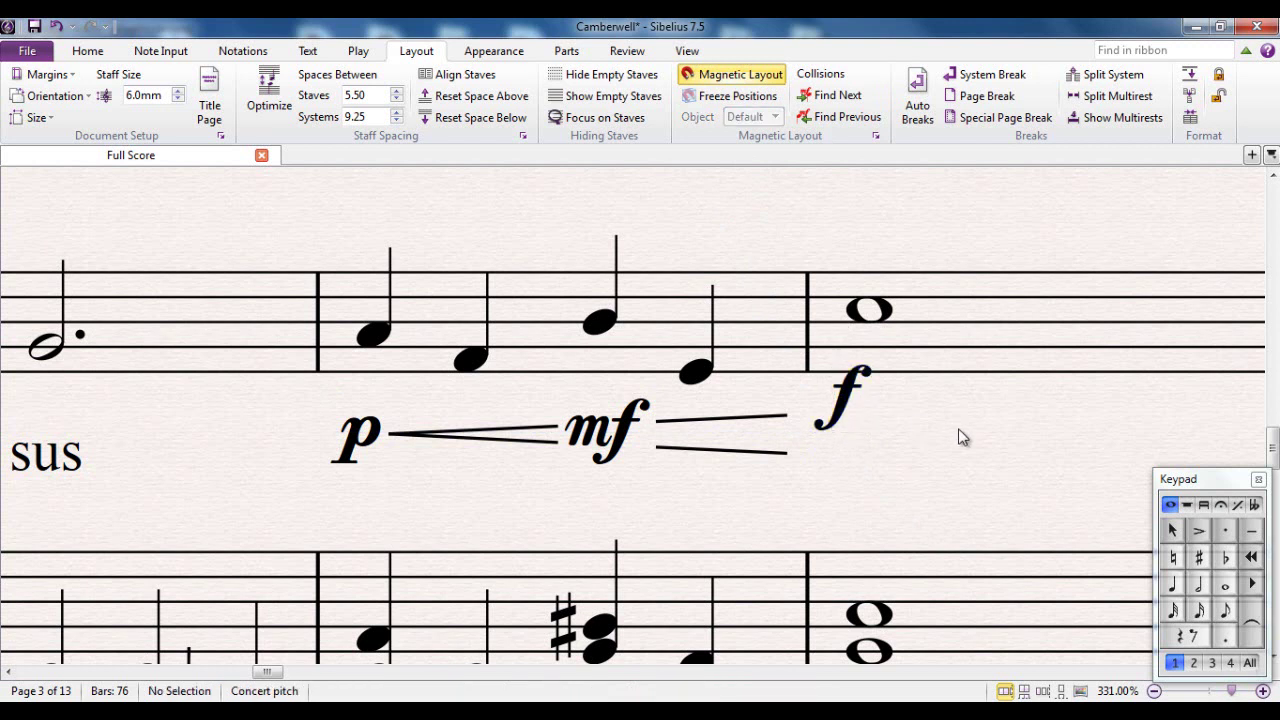
Set the f dynamic's magnetic layout back to On and check its position.
{"action": "left_click", "coordinate": [845, 410]}
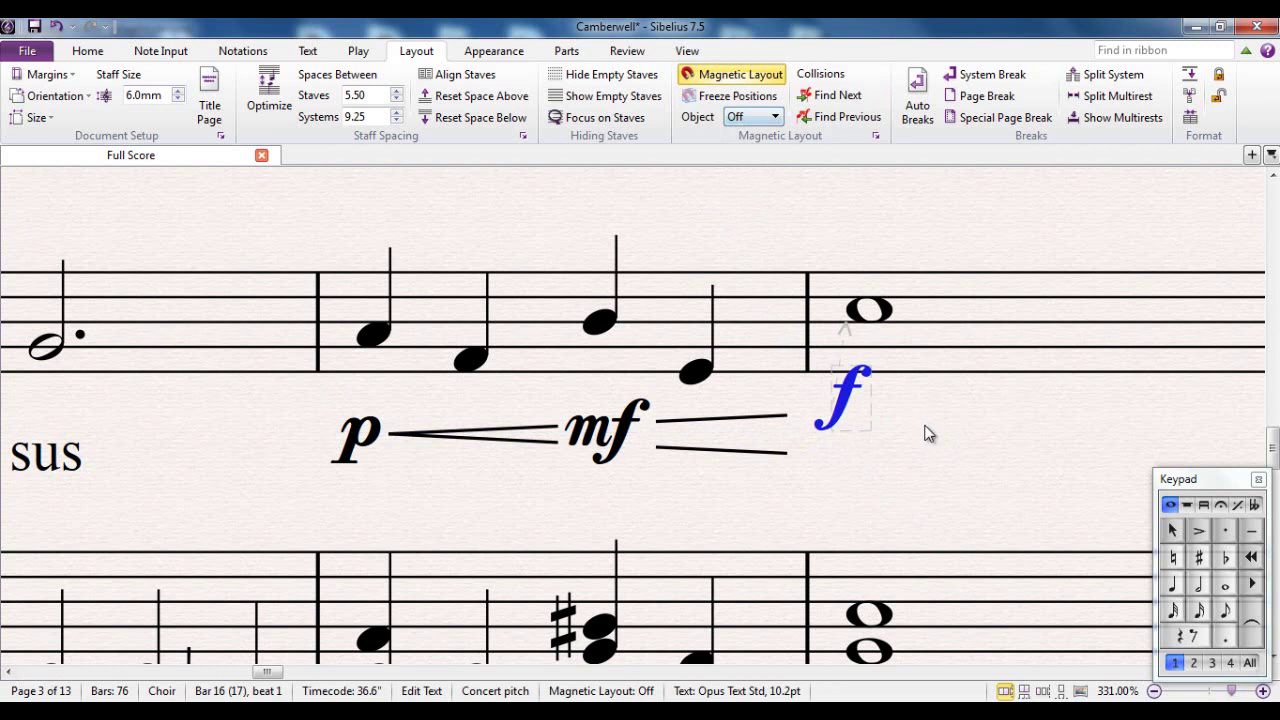
{"action": "left_click", "coordinate": [775, 120]}
{"action": "left_click", "coordinate": [762, 150]}
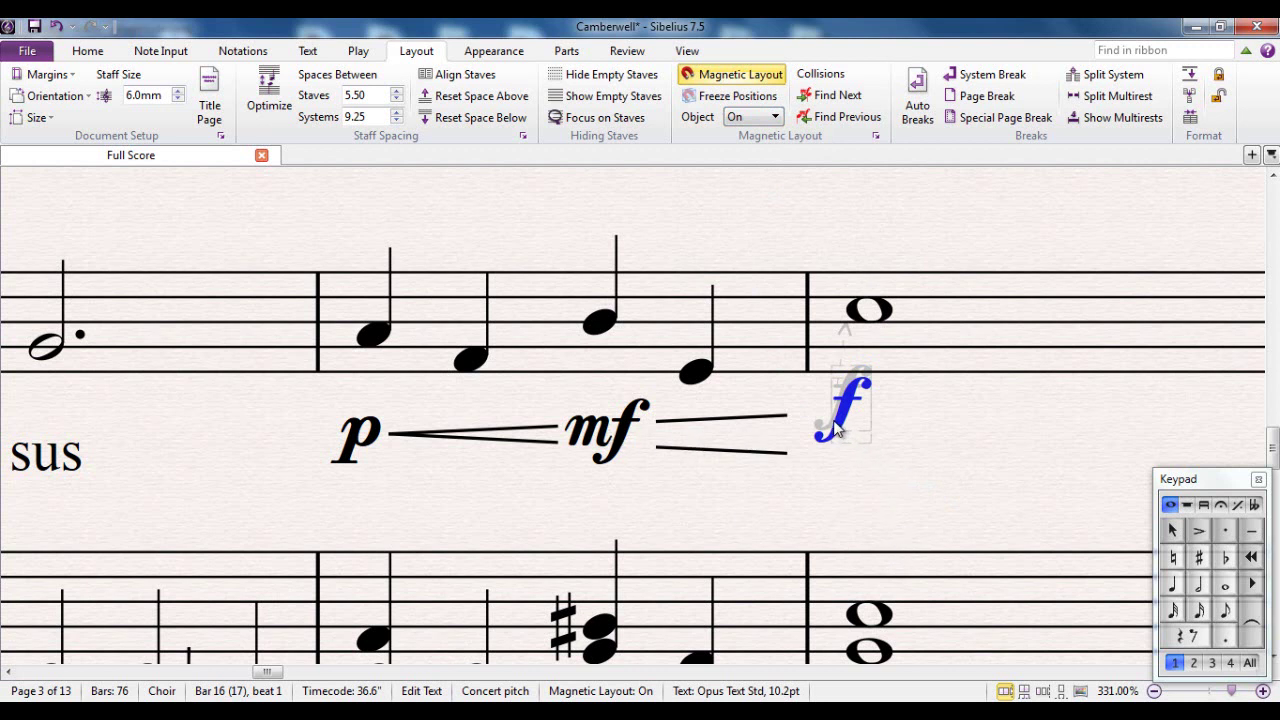
{"action": "left_click_drag", "start_coordinate": [836, 428], "coordinate": [838, 396]}
{"action": "key", "text": "Escape"}
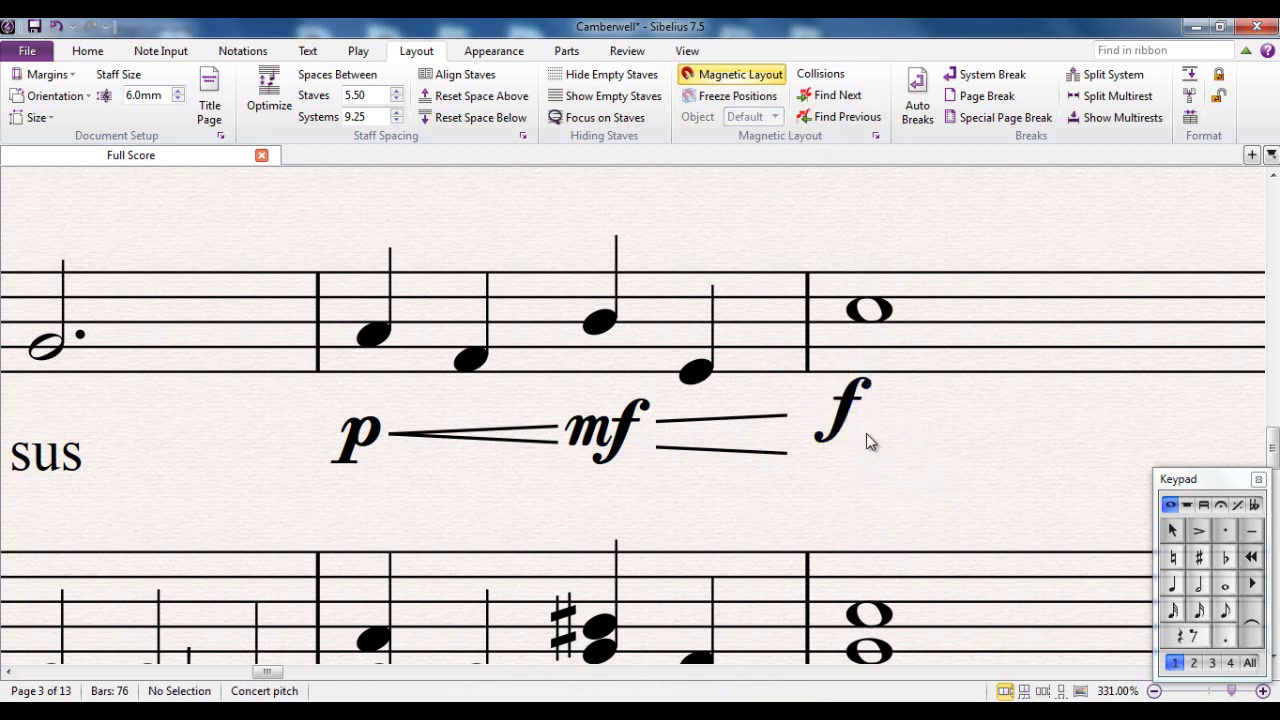
{"action": "left_click", "coordinate": [845, 420]}
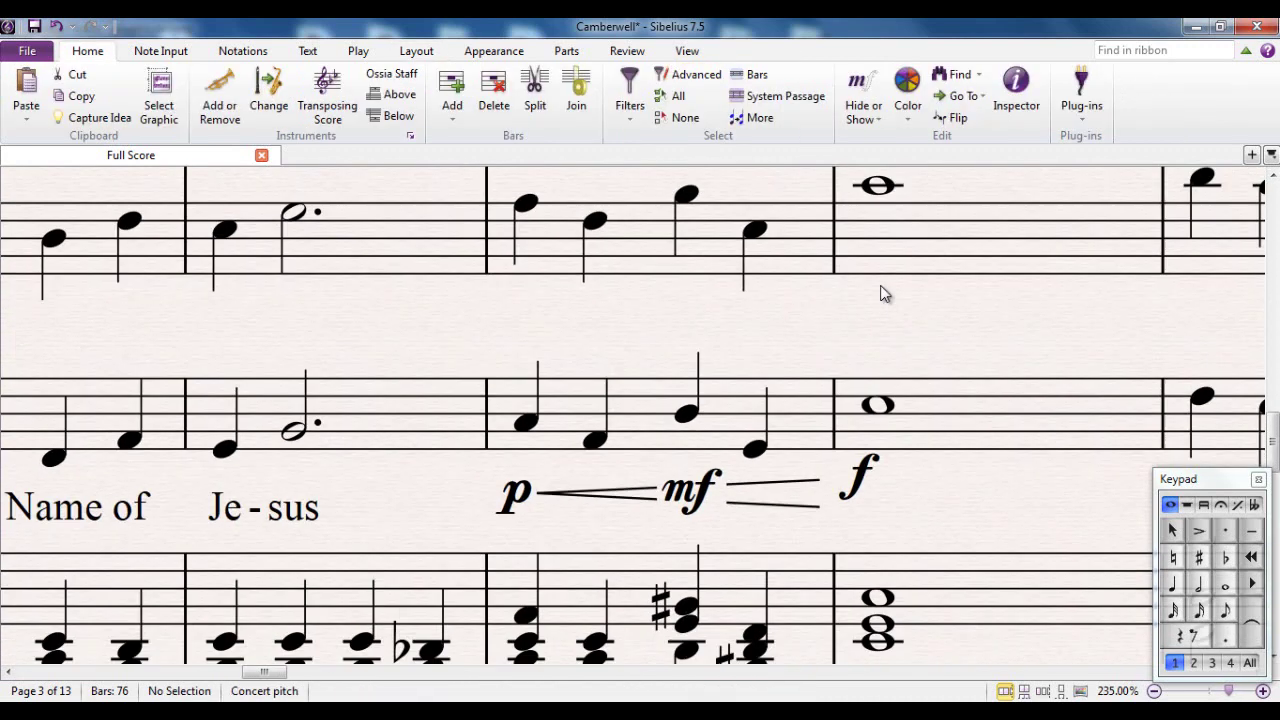
Add an f dynamic under the Flute's first note at the top of page 1.
{"action": "scroll", "coordinate": [880, 291], "scroll_direction": "down", "scroll_amount": 6}
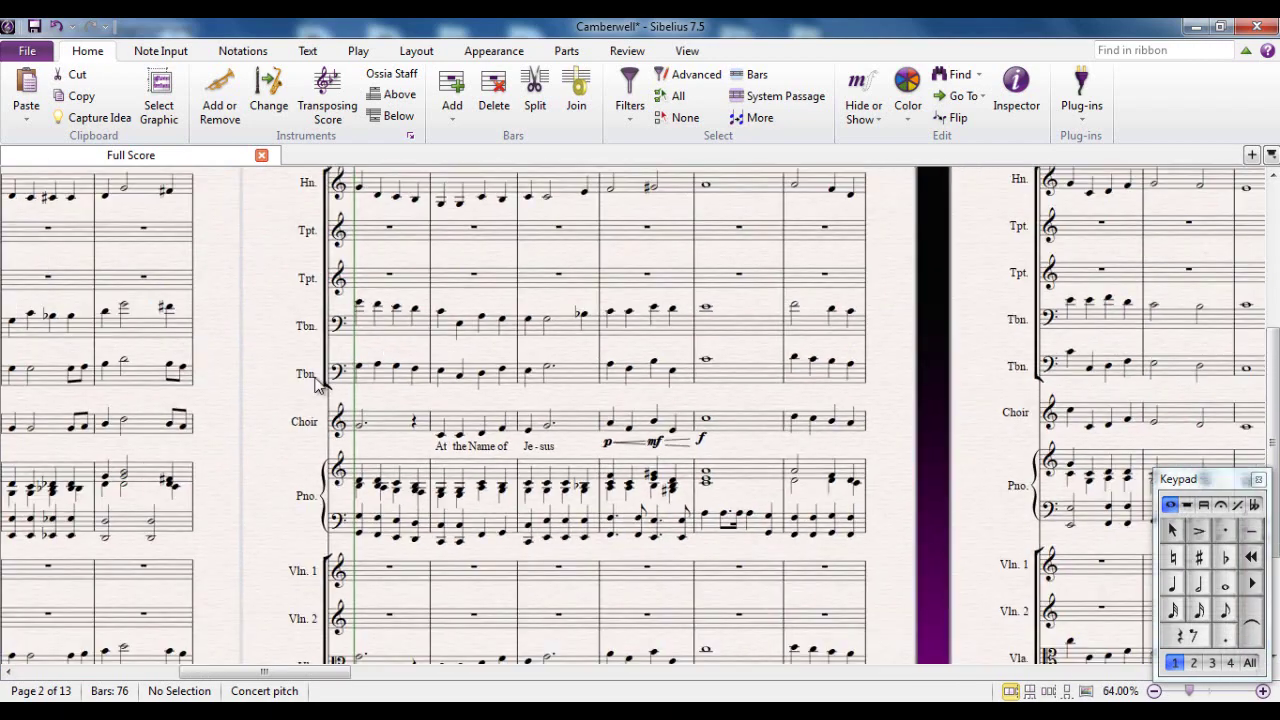
{"action": "scroll", "coordinate": [470, 460], "scroll_direction": "right", "scroll_amount": 5}
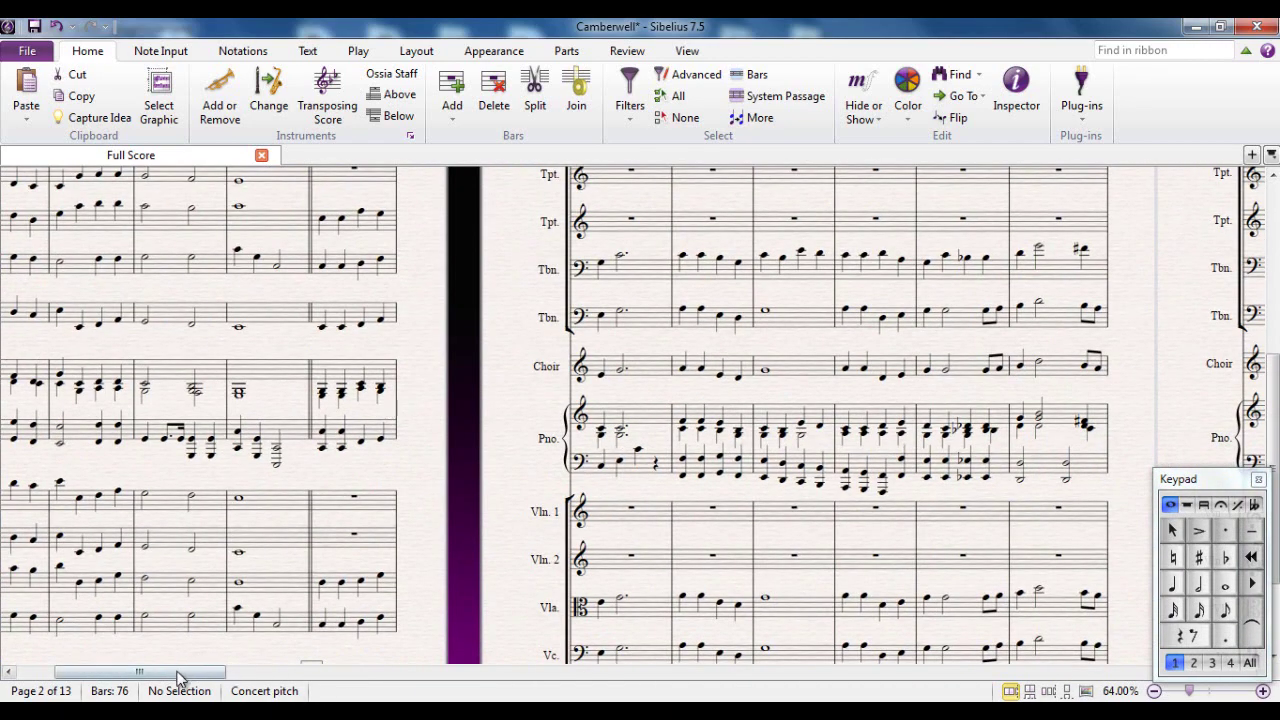
{"action": "left_click_drag", "start_coordinate": [180, 674], "coordinate": [95, 686]}
{"action": "left_click_drag", "start_coordinate": [51, 323], "coordinate": [136, 474]}
{"action": "left_click_drag", "start_coordinate": [144, 225], "coordinate": [144, 325]}
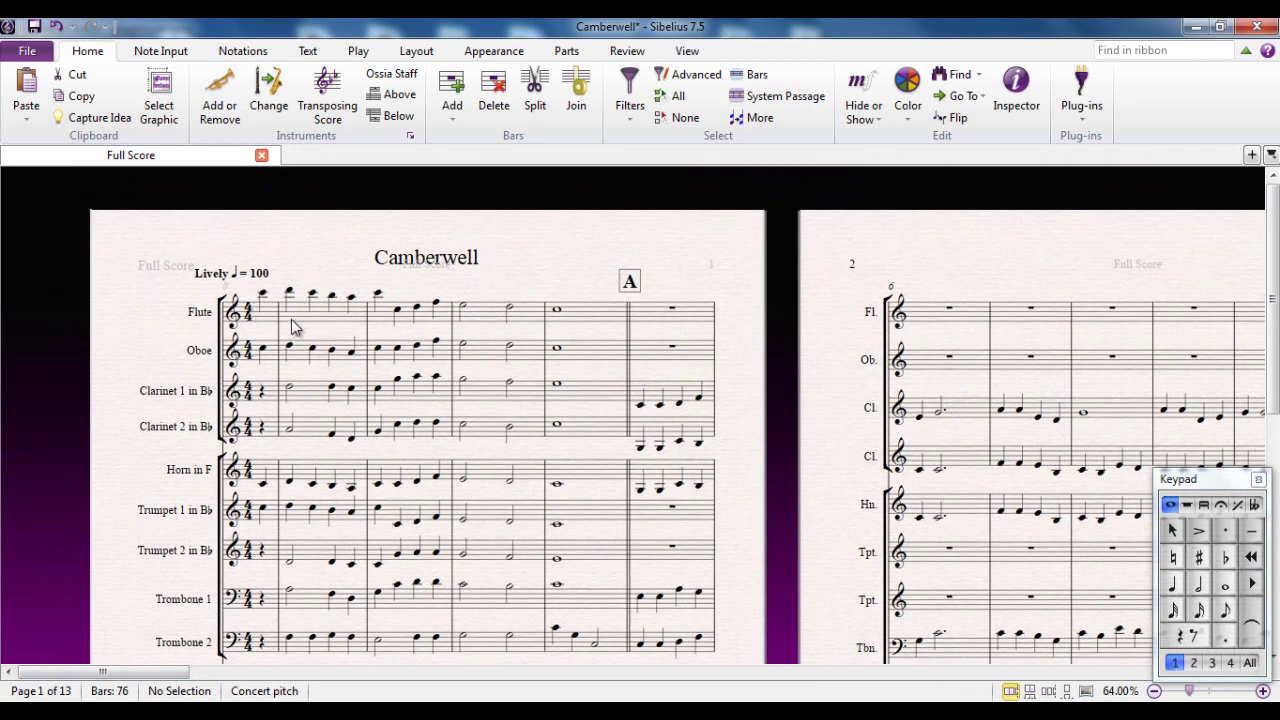
{"action": "left_click", "coordinate": [276, 322]}
{"action": "left_click", "coordinate": [617, 316], "text": "shift"}
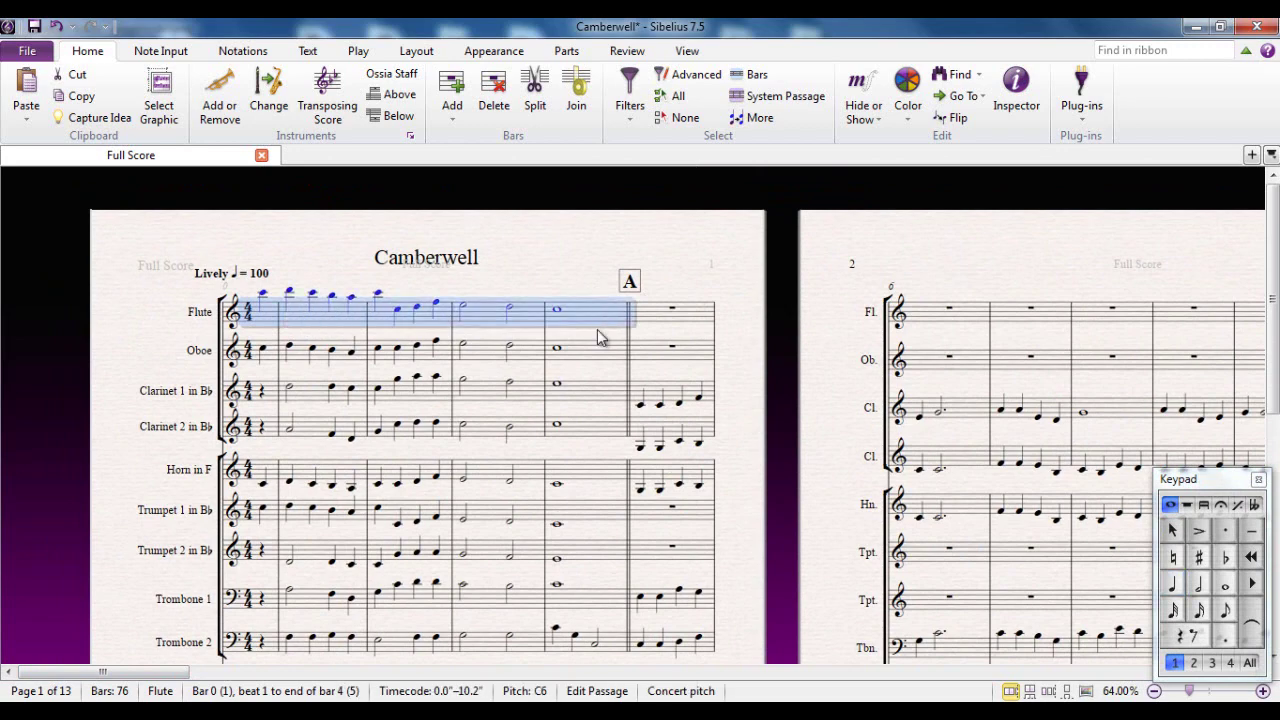
{"action": "scroll", "coordinate": [597, 331], "scroll_direction": "up", "scroll_amount": 3}
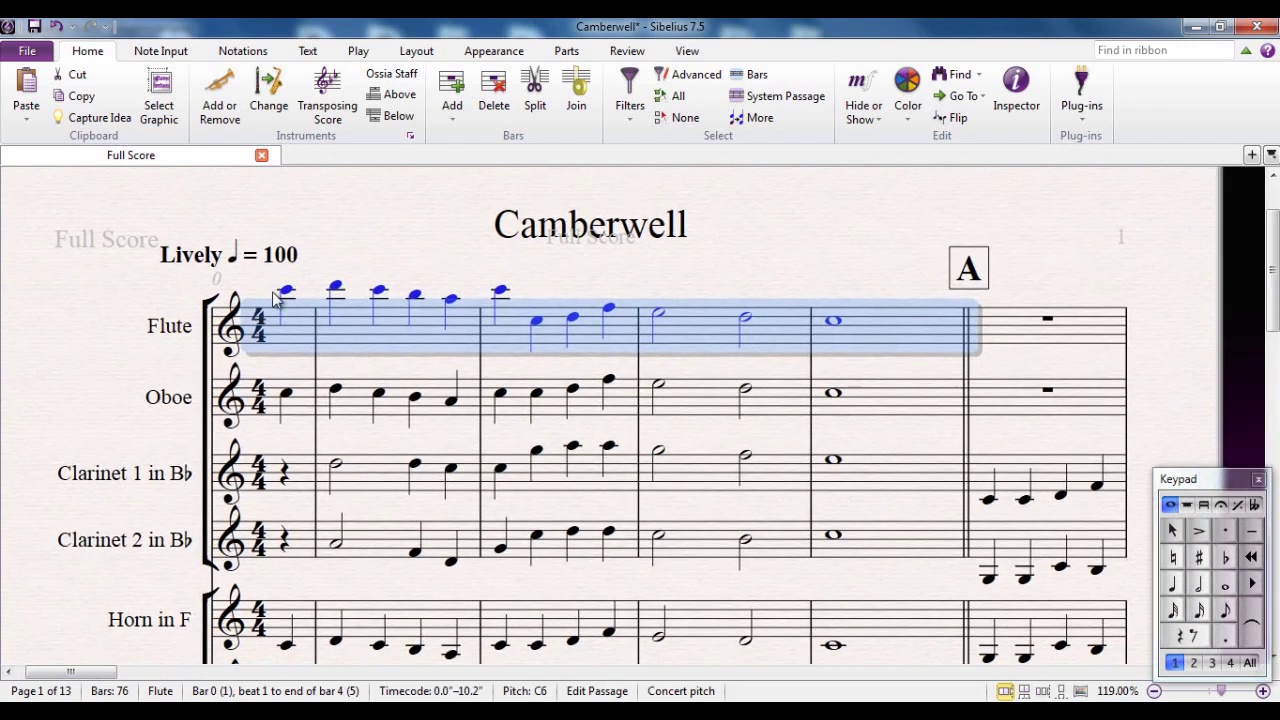
{"action": "left_click", "coordinate": [286, 293]}
{"action": "key", "text": "ctrl+e"}
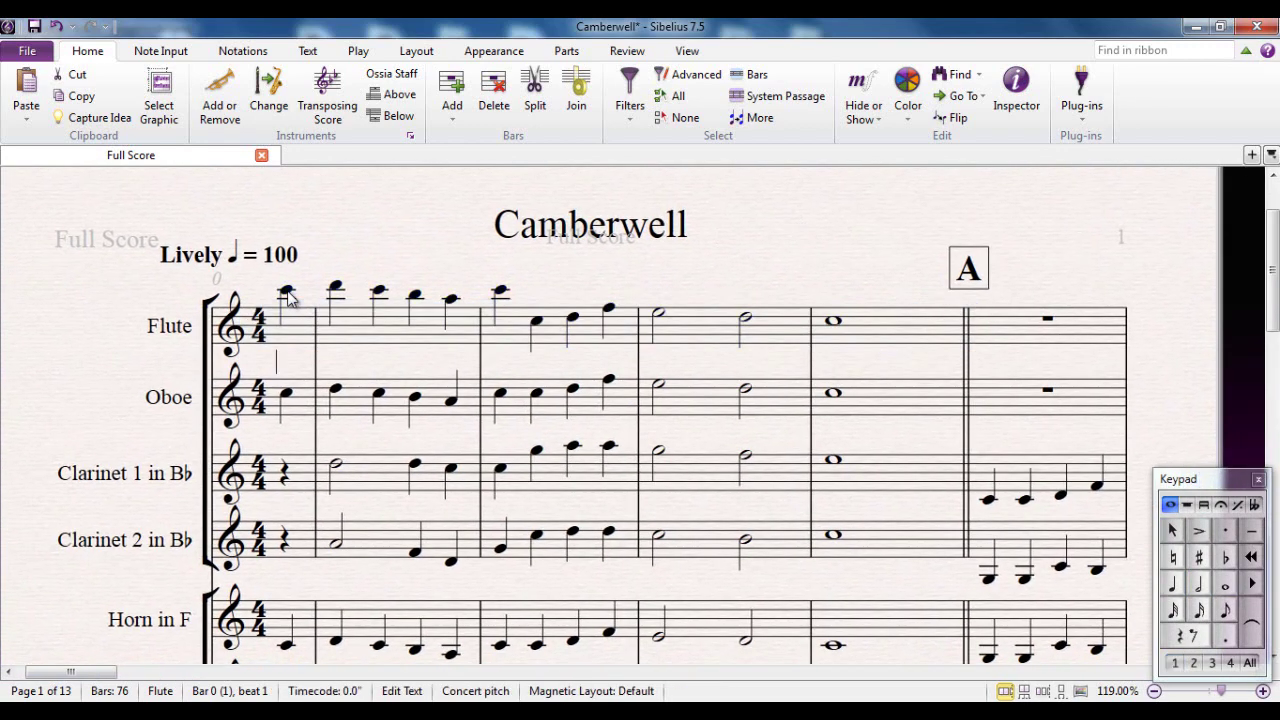
{"action": "type", "text": "f"}
{"action": "key", "text": "Escape"}
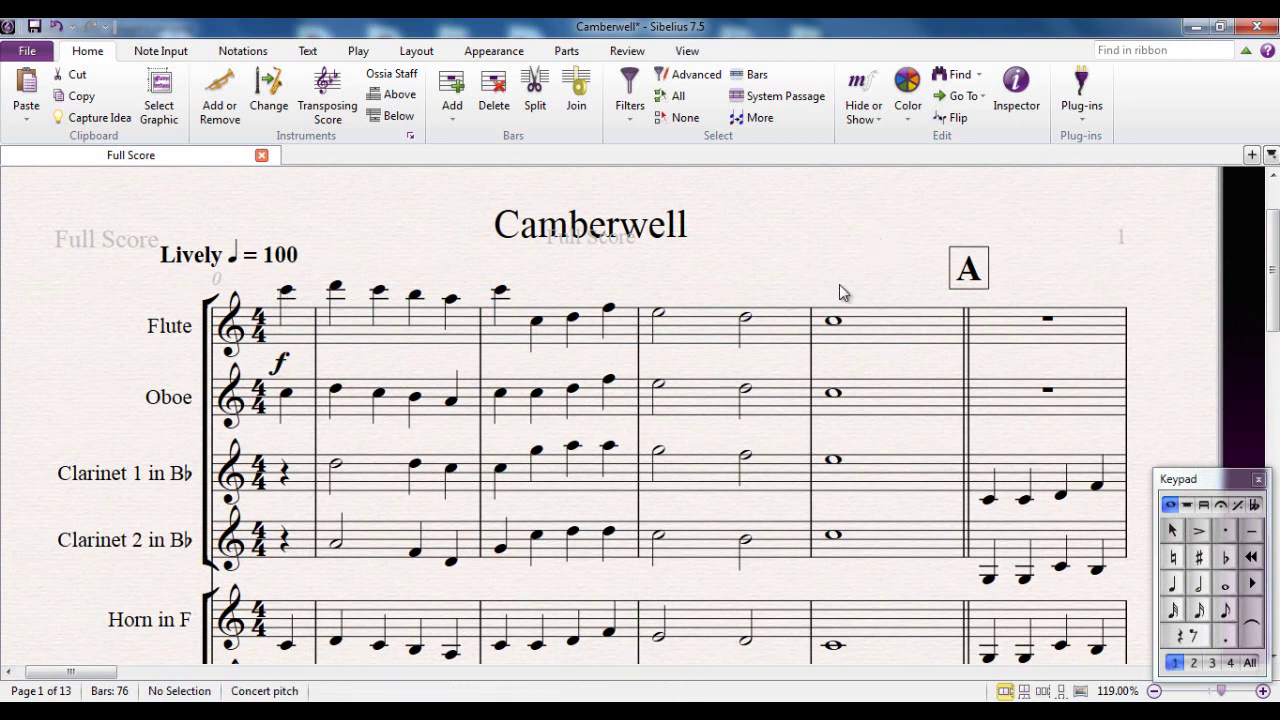
Add p under the Flute's bar 4 whole note and a diminuendo hairpin over bars 2–3.
{"action": "left_click", "coordinate": [834, 321]}
{"action": "key", "text": "ctrl+e"}
{"action": "type", "text": "p"}
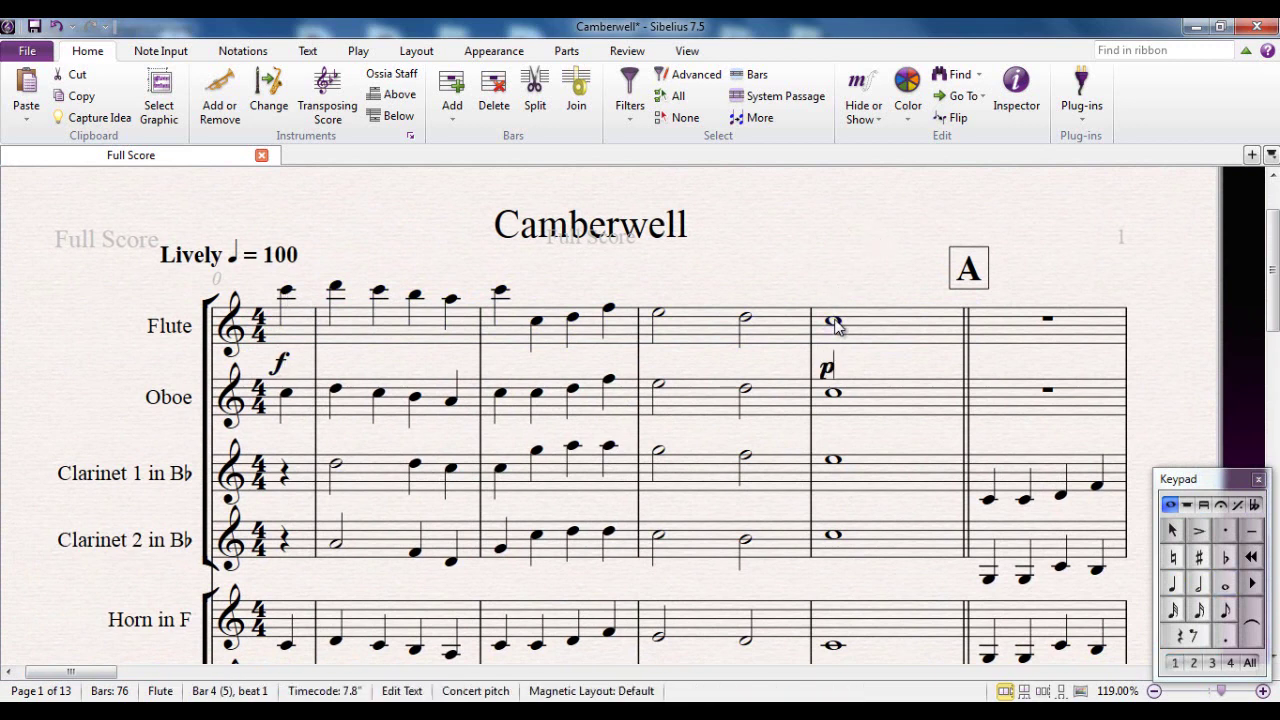
{"action": "left_click", "coordinate": [594, 336]}
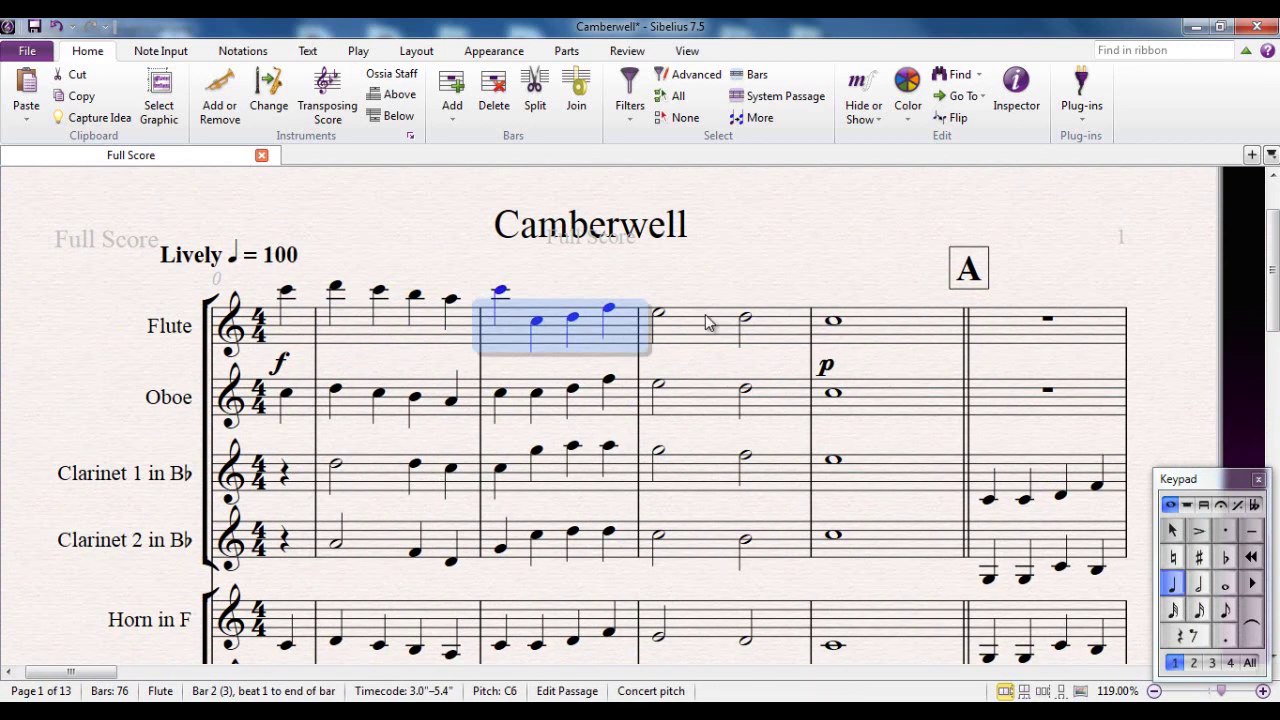
{"action": "left_click", "coordinate": [703, 330], "text": "shift"}
{"action": "key", "text": "greater"}
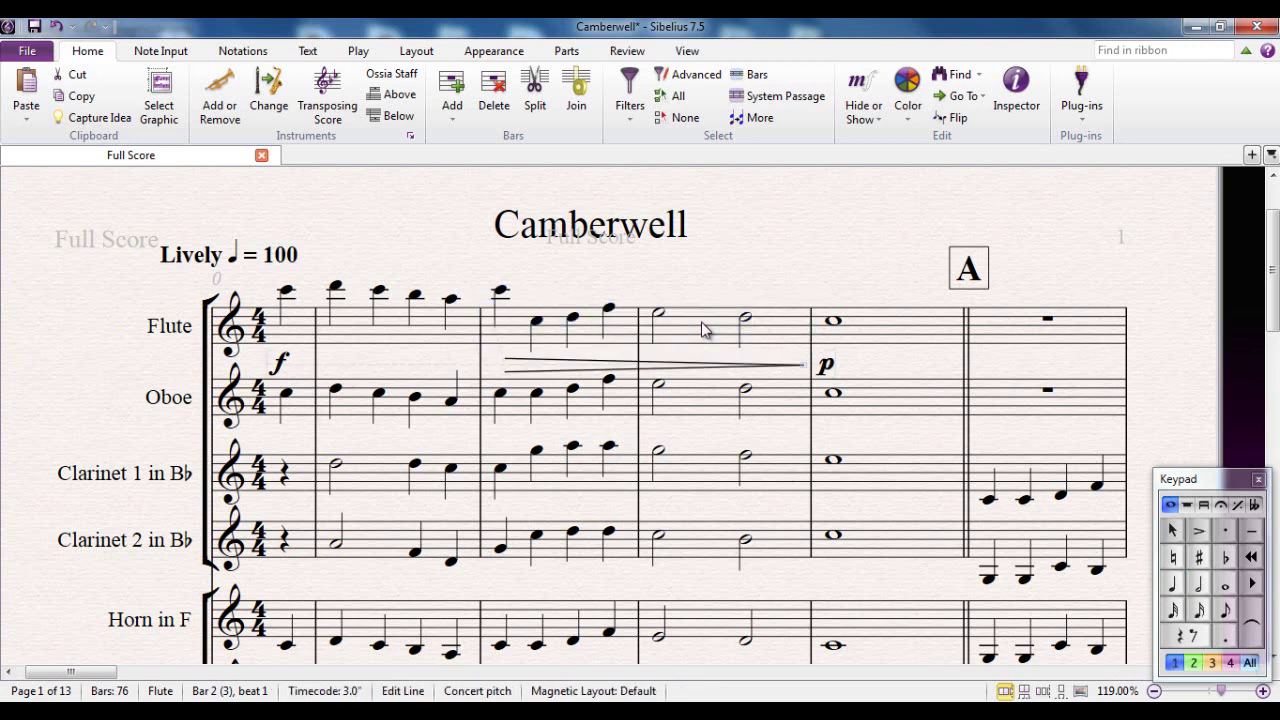
{"action": "key", "text": "Escape"}
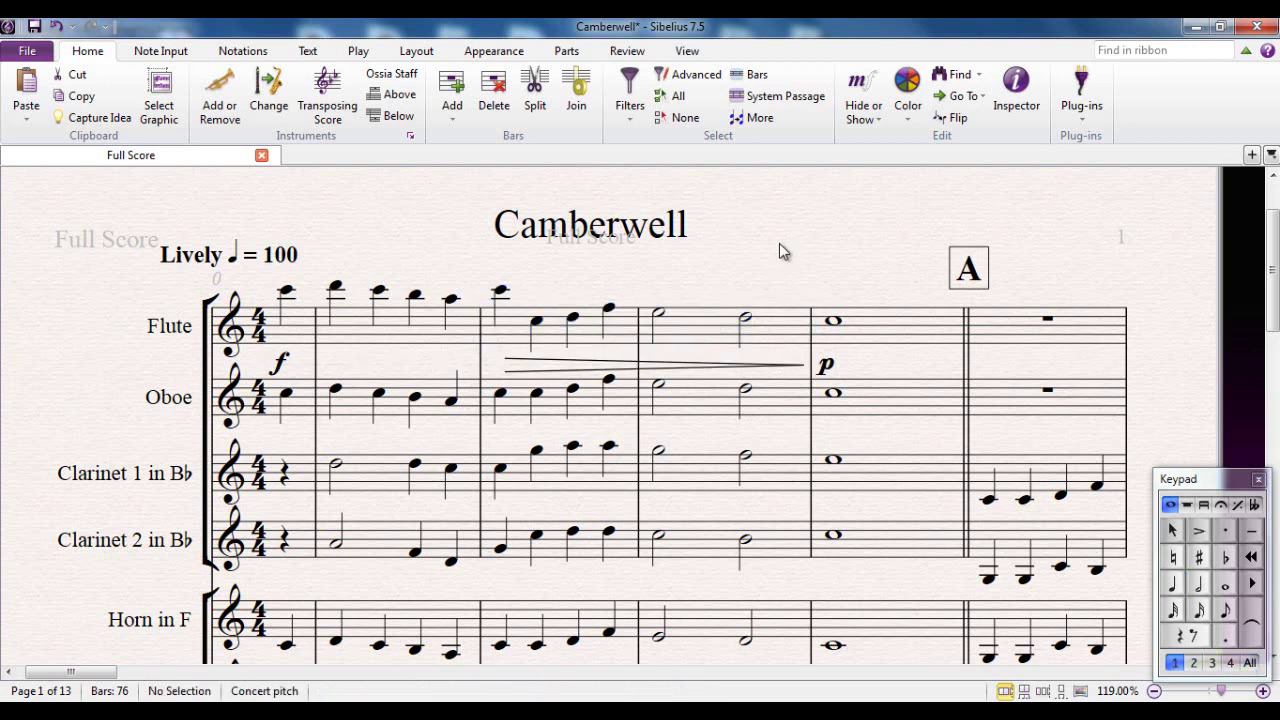
{"action": "left_click", "coordinate": [295, 336]}
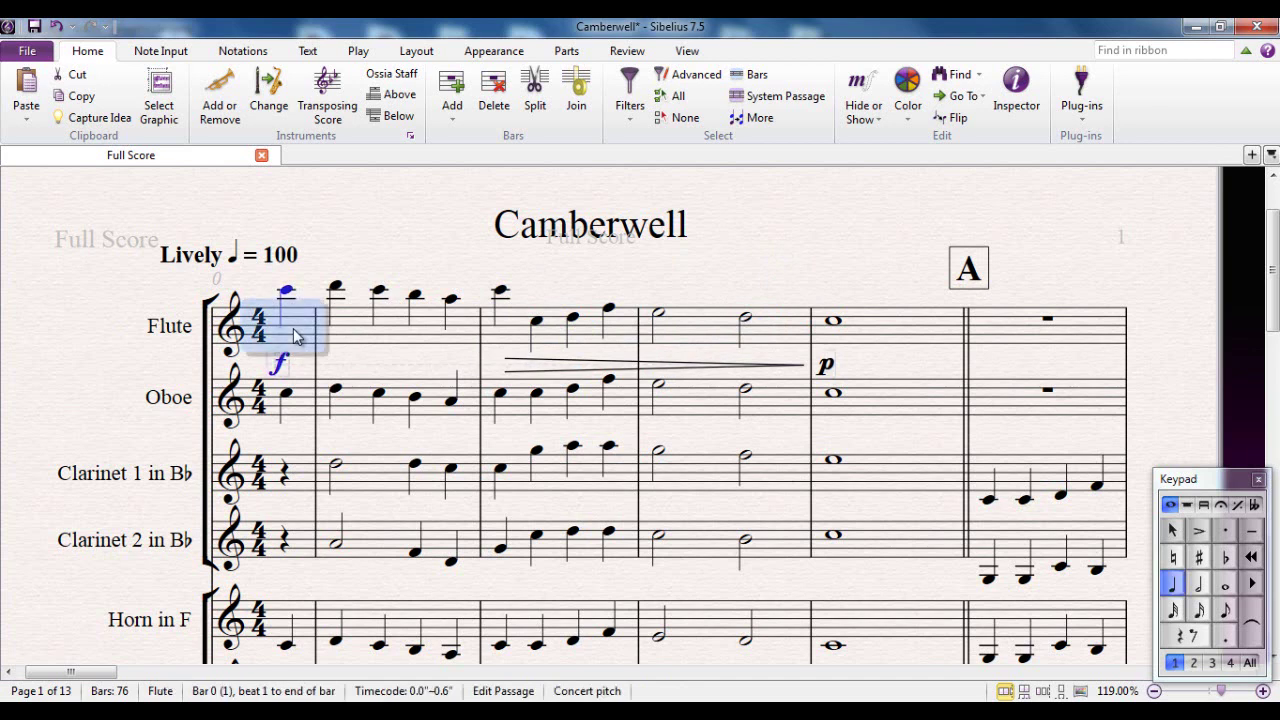
{"action": "left_click", "coordinate": [884, 338], "text": "shift"}
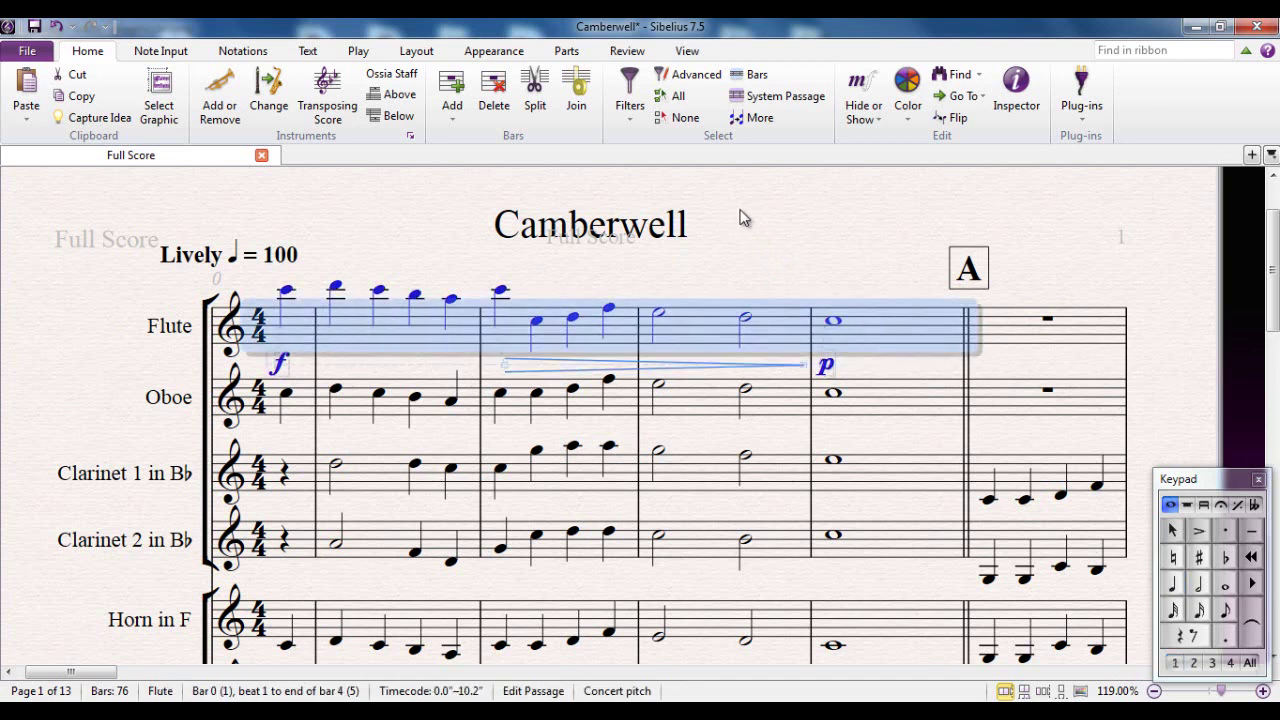
Filter the Flute bars 1–4 selection to dynamics only and copy it.
{"action": "left_click", "coordinate": [629, 92]}
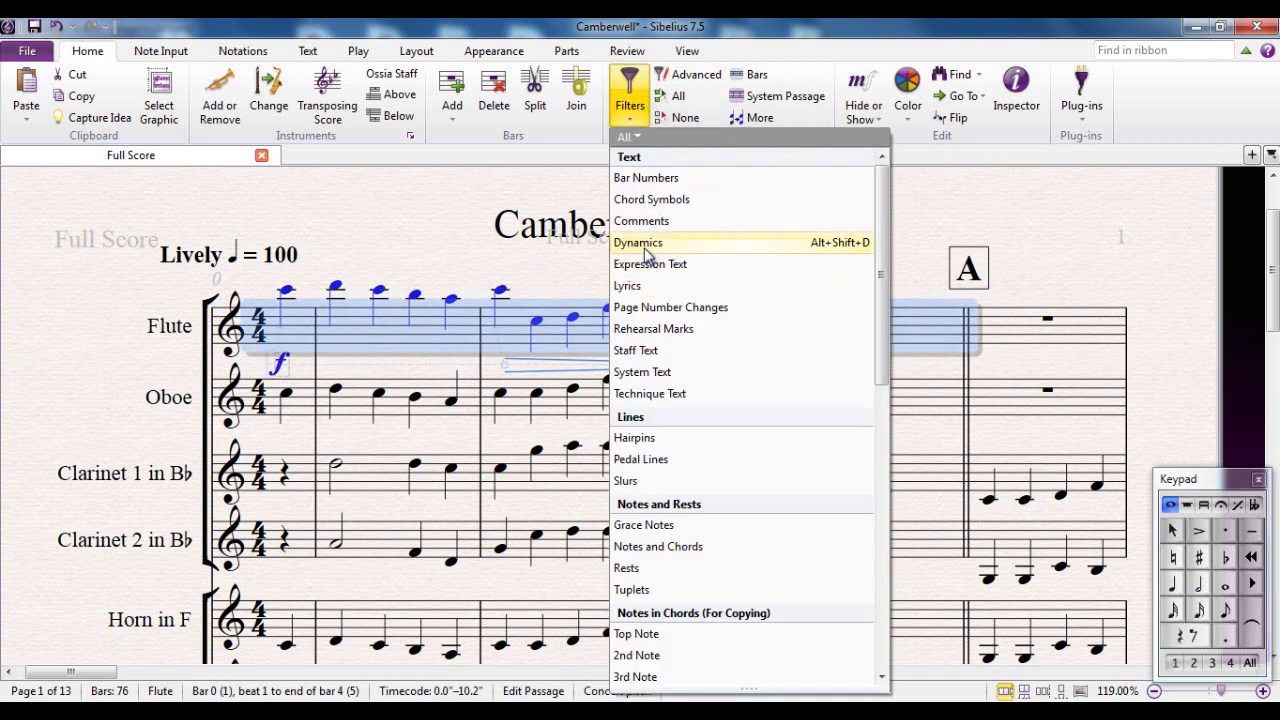
{"action": "left_click", "coordinate": [650, 243]}
{"action": "key", "text": "ctrl+c"}
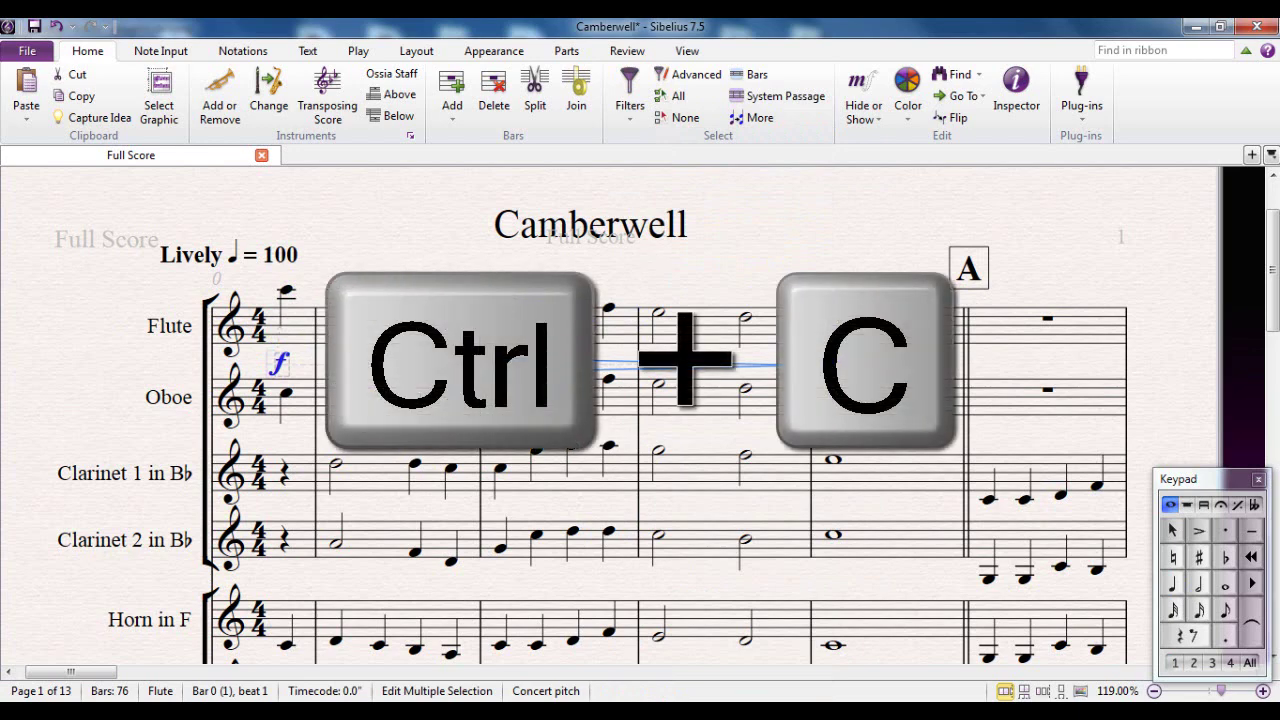
Paste the dynamics onto the first beat of every staff from Oboe to Bass Guitar.
{"action": "left_click", "coordinate": [287, 396]}
{"action": "scroll", "coordinate": [287, 430], "scroll_direction": "down", "scroll_amount": 10}
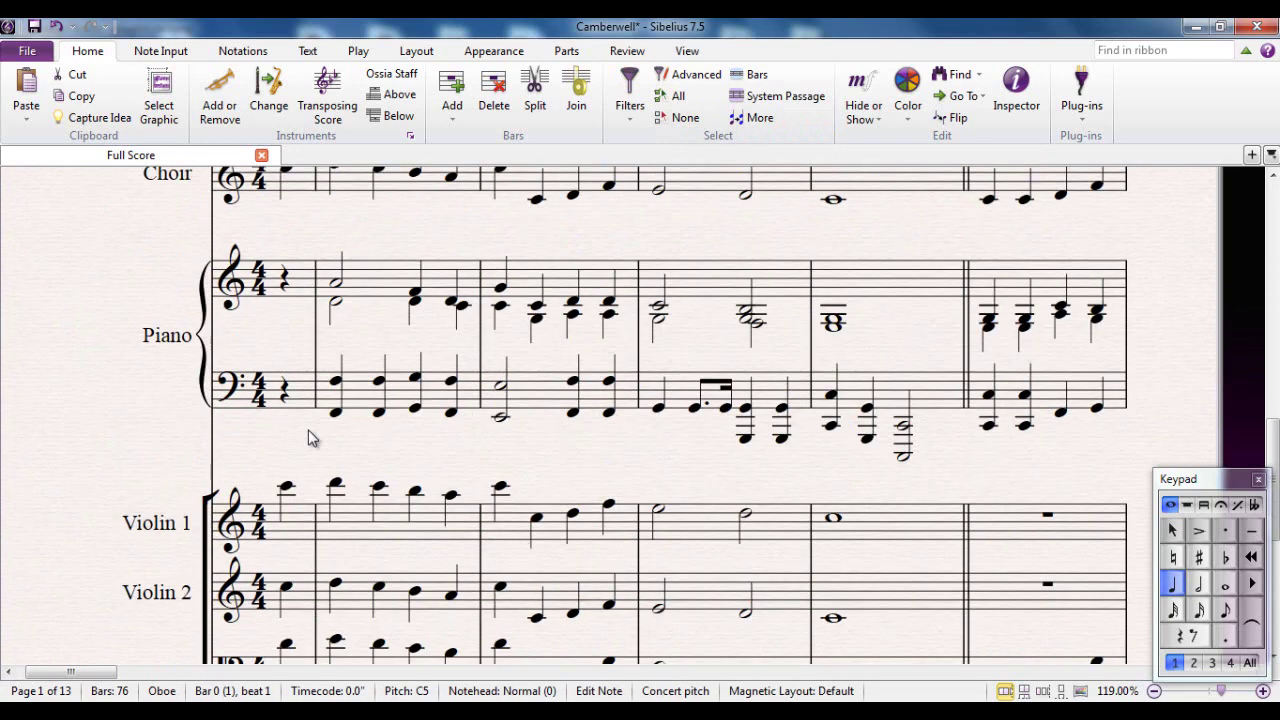
{"action": "left_click", "coordinate": [285, 470], "text": "shift"}
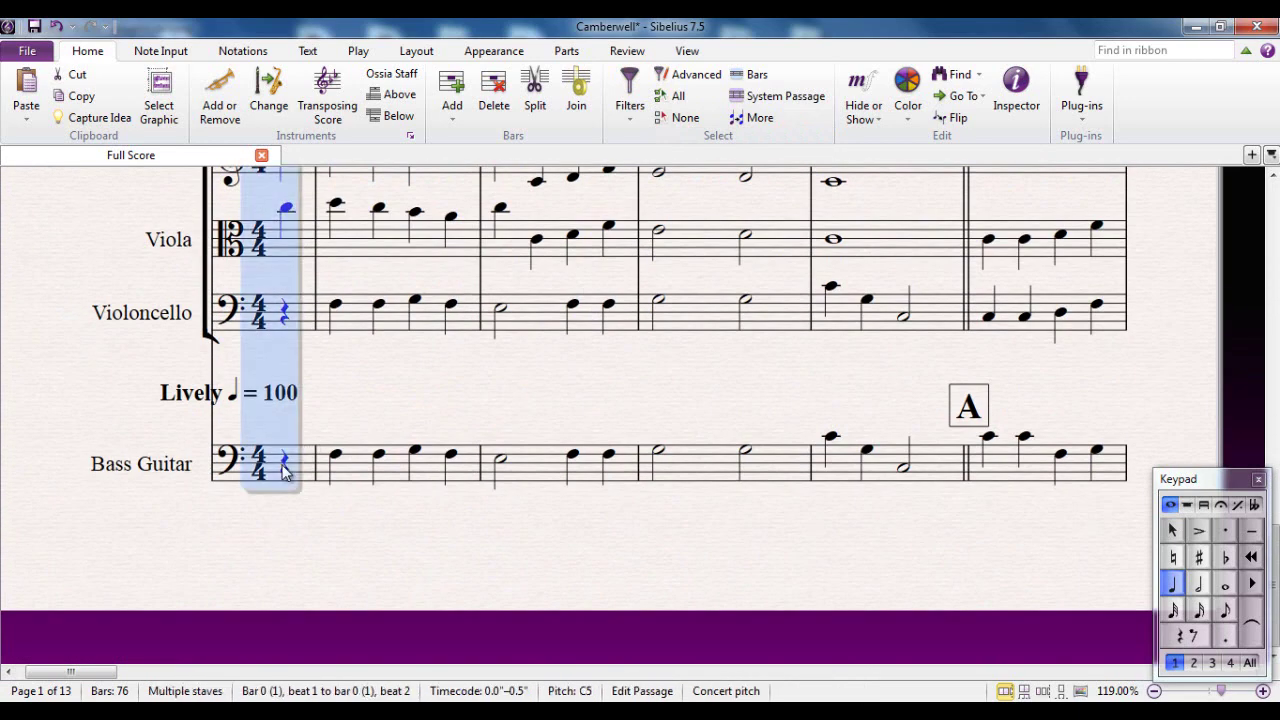
{"action": "key", "text": "ctrl+v"}
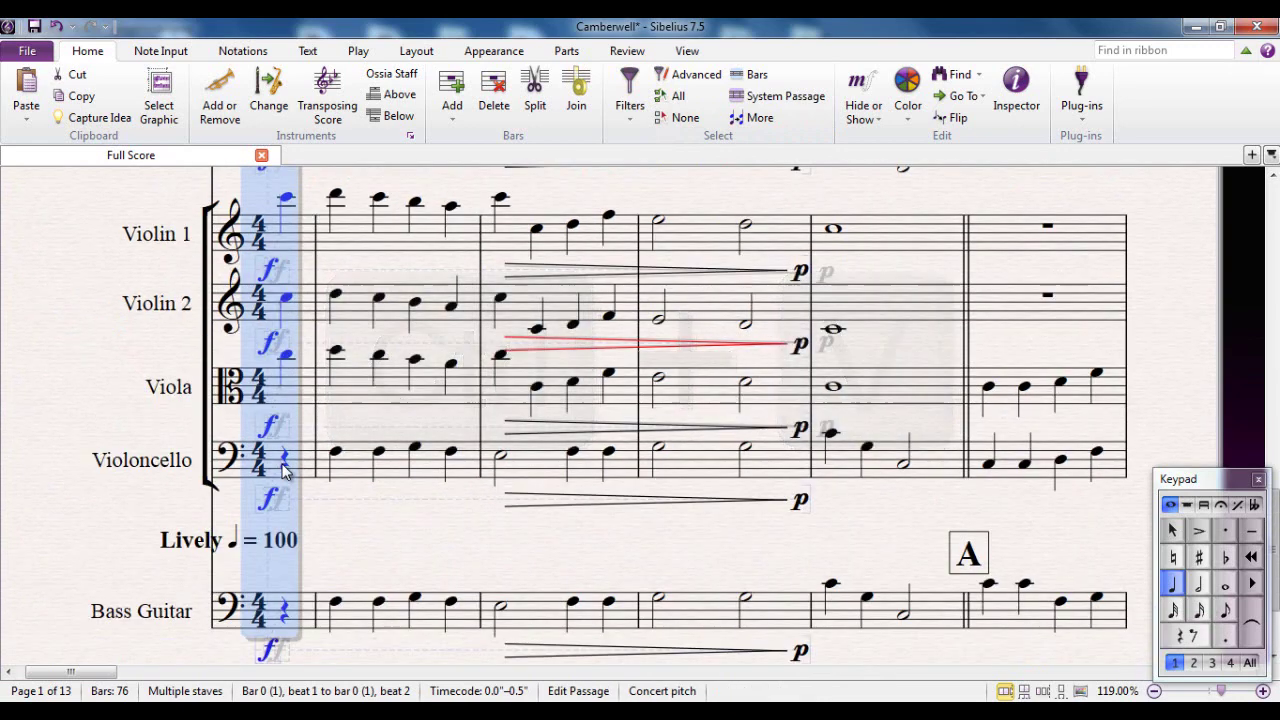
{"action": "scroll", "coordinate": [285, 470], "scroll_direction": "up", "scroll_amount": 10}
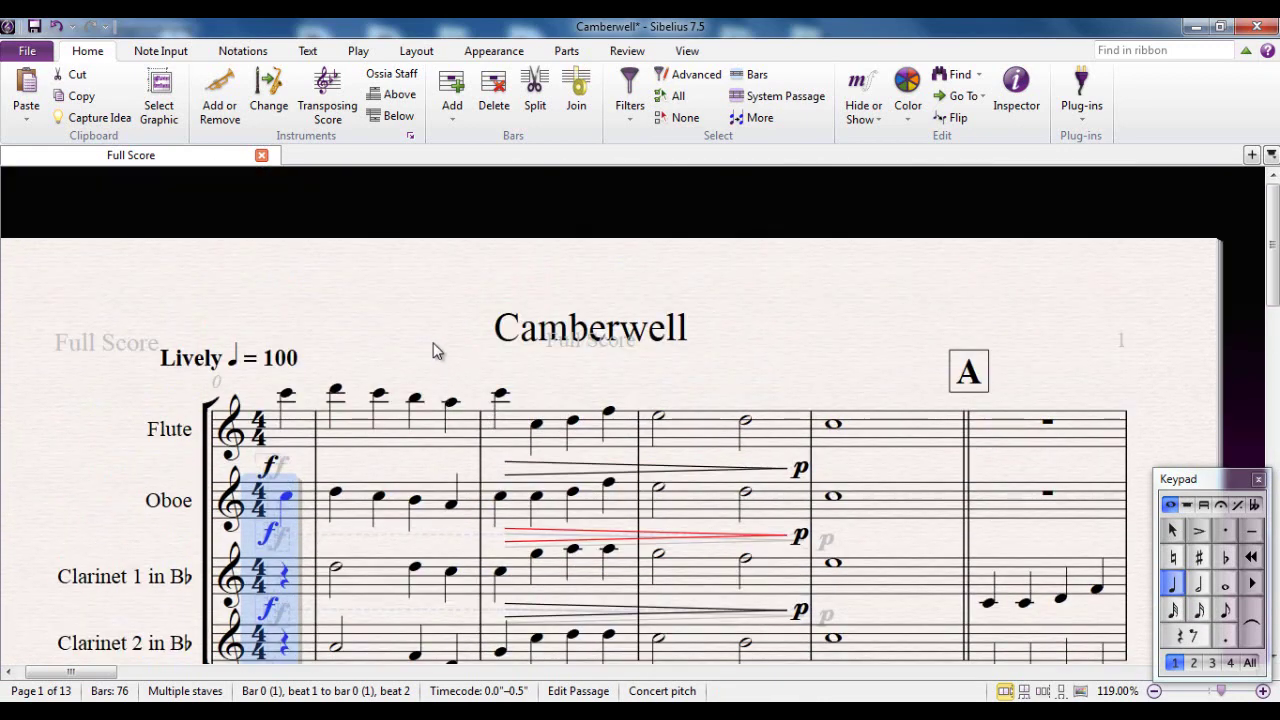
{"action": "key", "text": "Escape"}
{"action": "scroll", "coordinate": [445, 390], "scroll_direction": "down", "scroll_amount": 3}
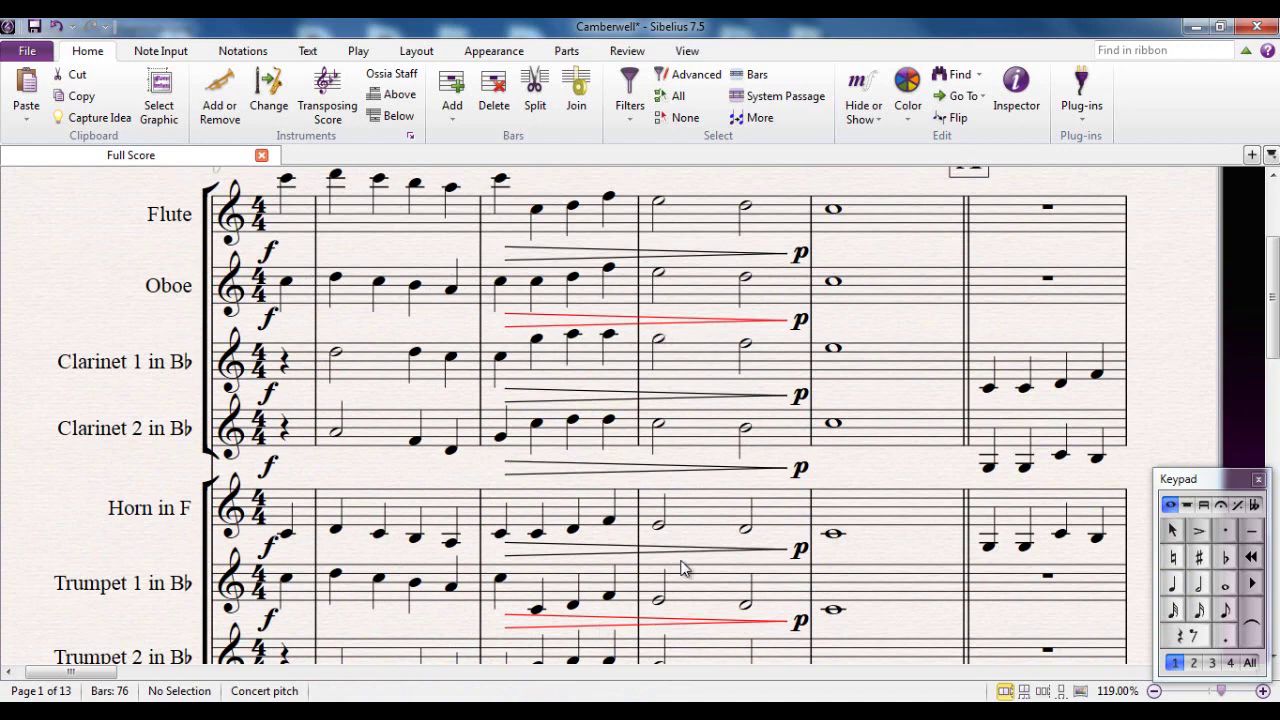
{"action": "scroll", "coordinate": [680, 568], "scroll_direction": "down", "scroll_amount": 5}
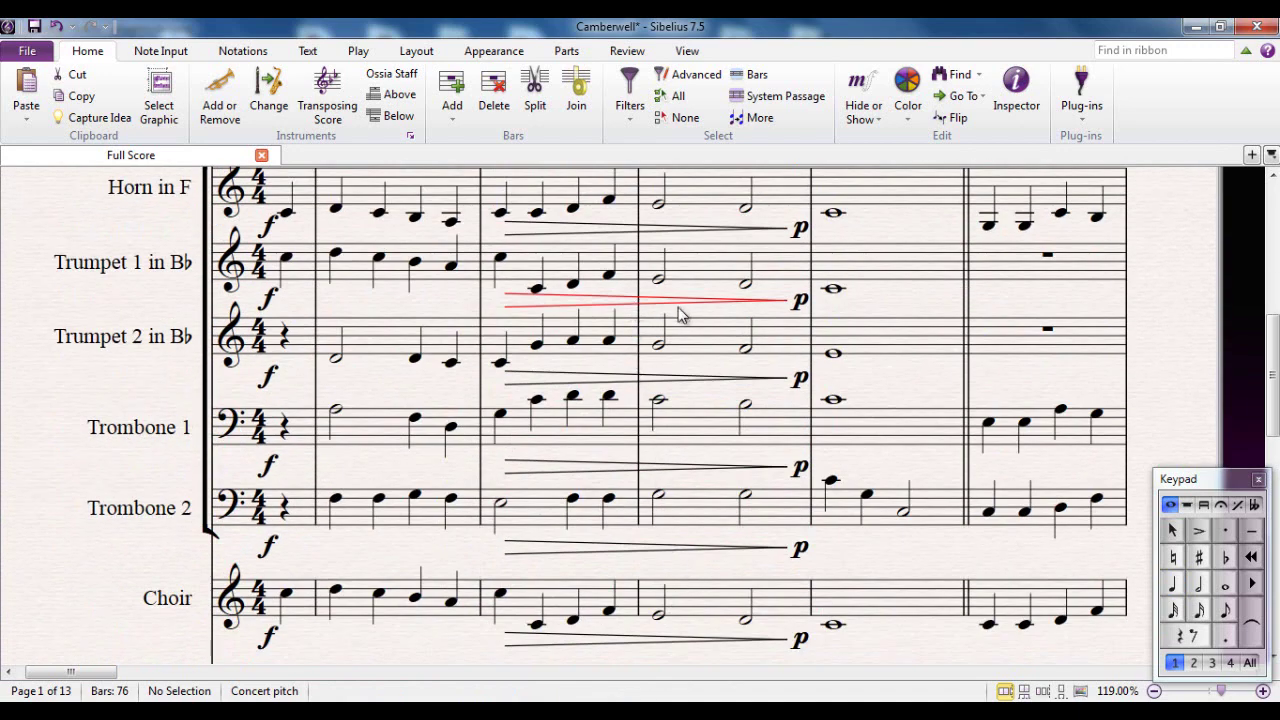
{"action": "scroll", "coordinate": [655, 448], "scroll_direction": "down", "scroll_amount": 6}
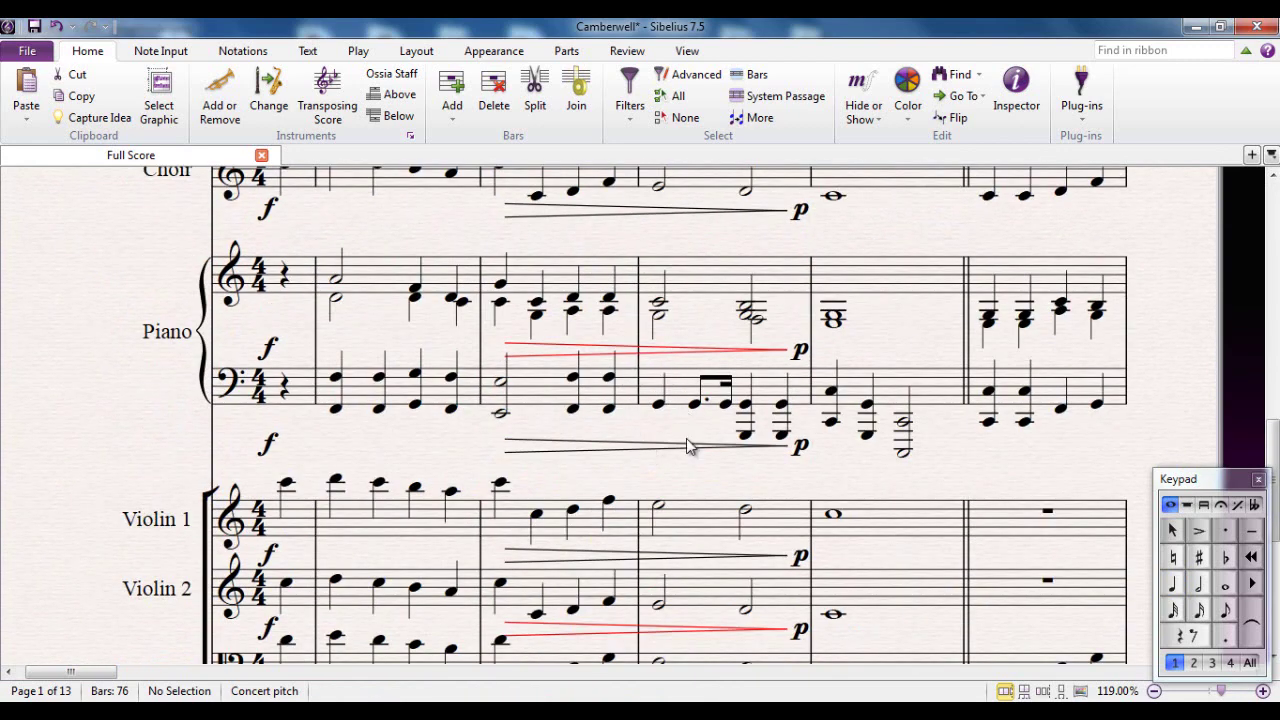
{"action": "scroll", "coordinate": [687, 450], "scroll_direction": "down", "scroll_amount": 2}
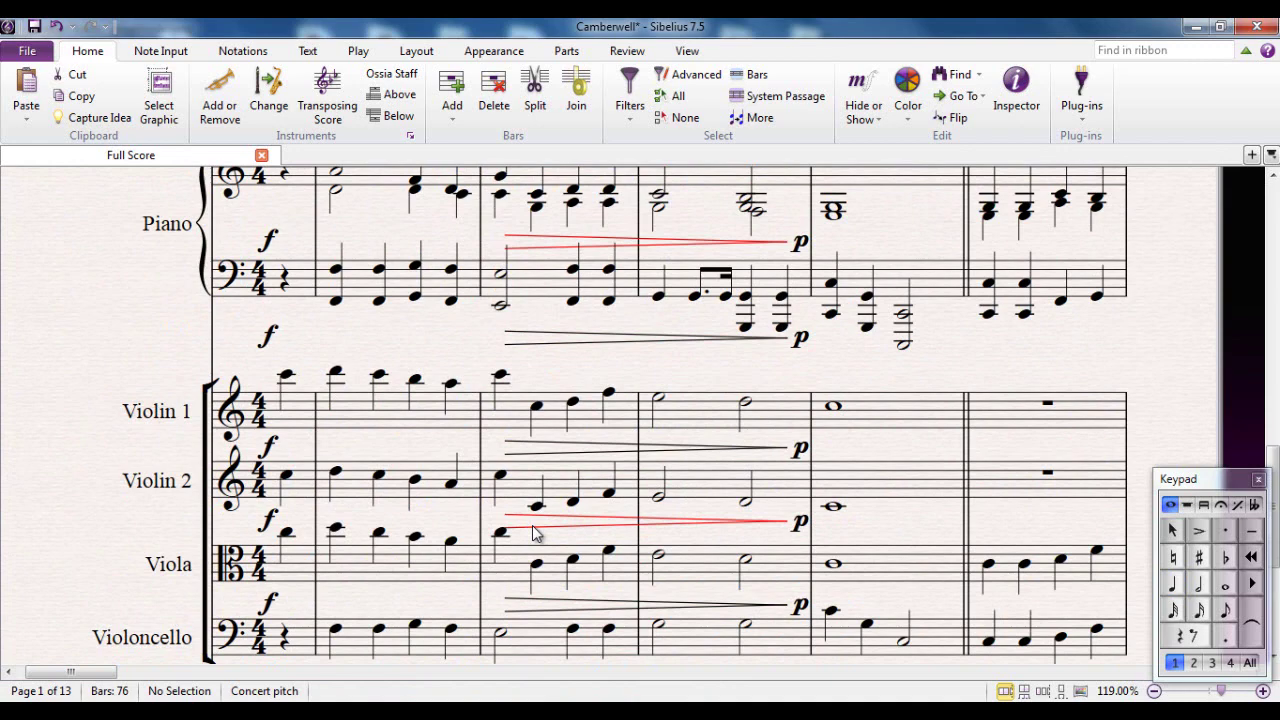
{"action": "scroll", "coordinate": [553, 493], "scroll_direction": "down", "scroll_amount": 2}
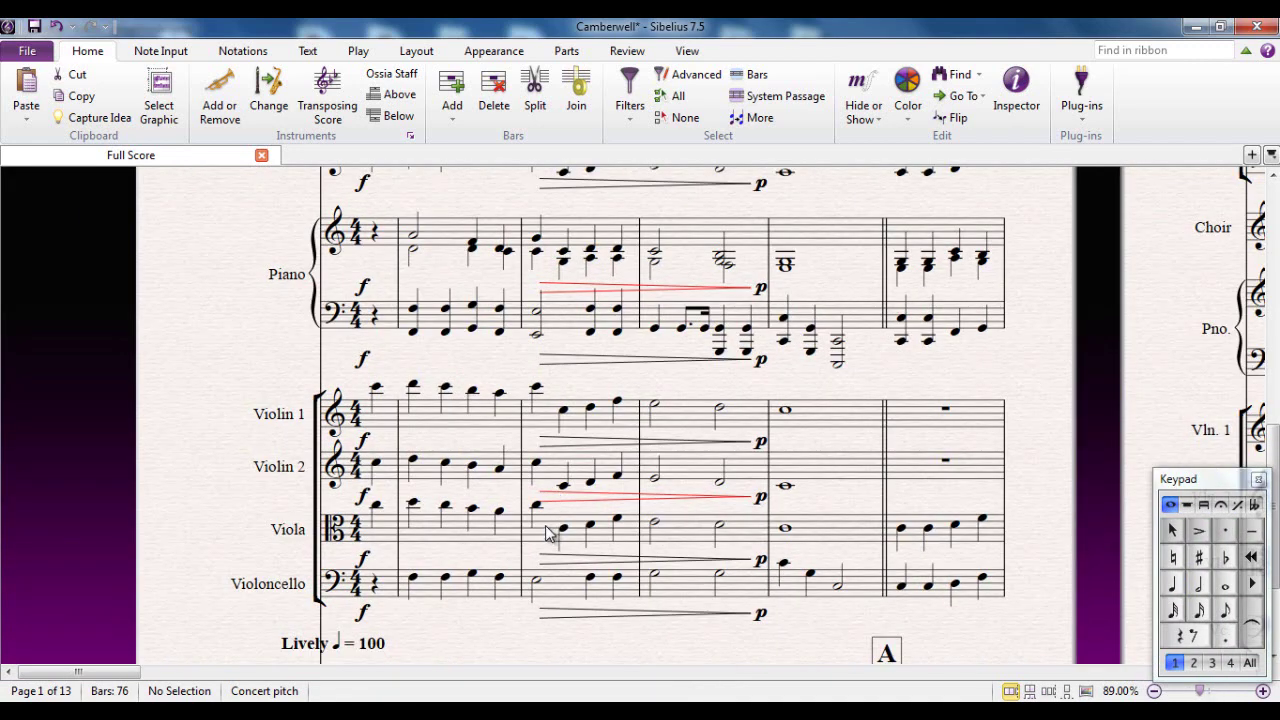
{"action": "left_click", "coordinate": [548, 533]}
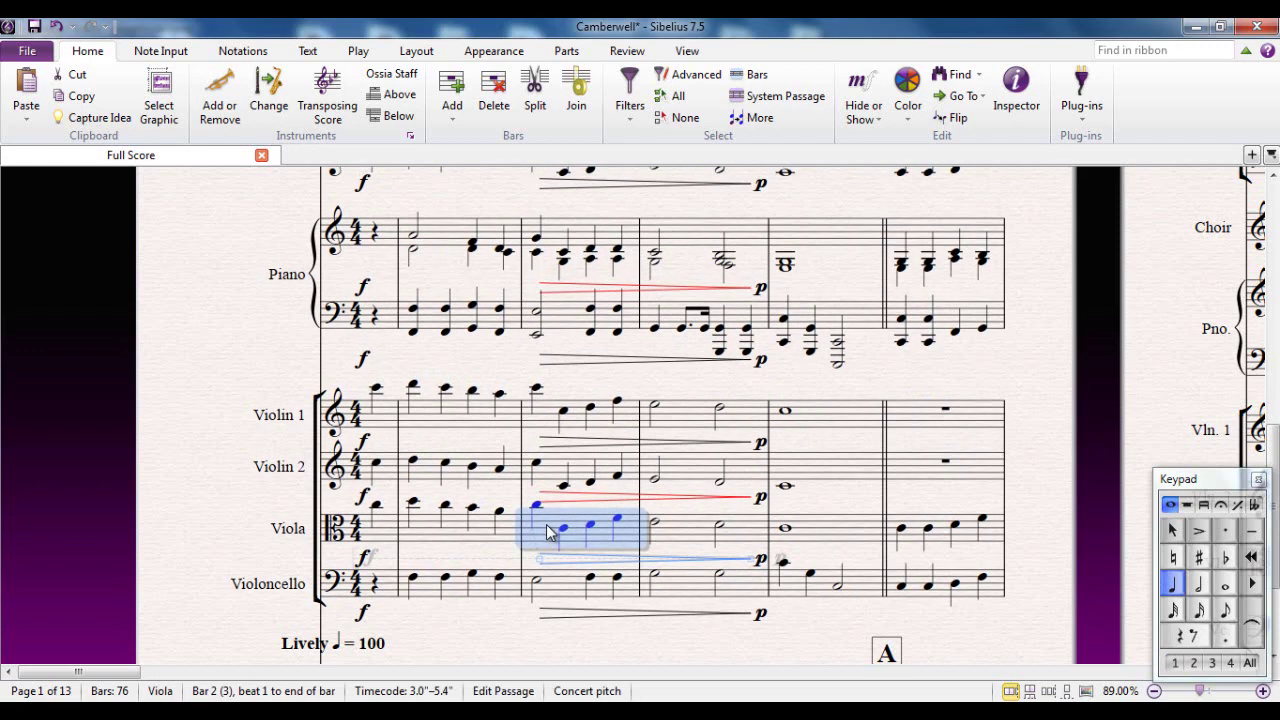
{"action": "left_click", "coordinate": [268, 368]}
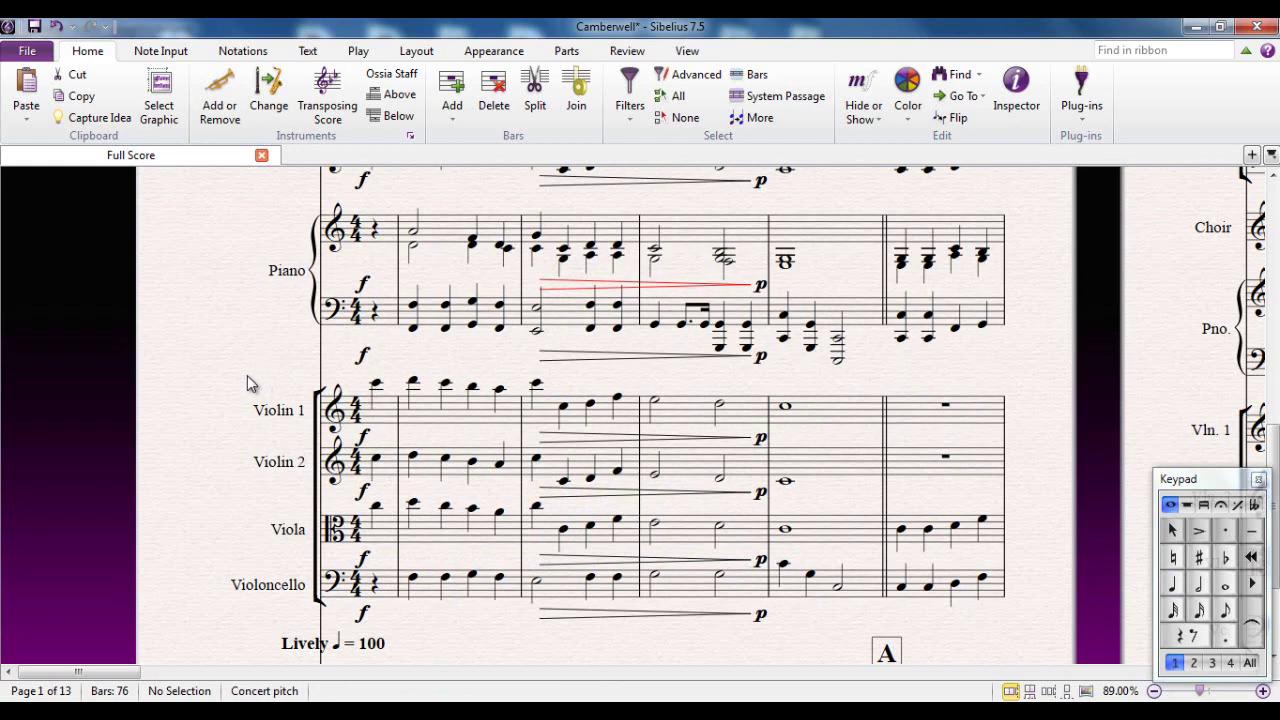
{"action": "scroll", "coordinate": [247, 375], "scroll_direction": "down", "scroll_amount": 3}
{"action": "scroll", "coordinate": [247, 375], "scroll_direction": "up", "scroll_amount": 4}
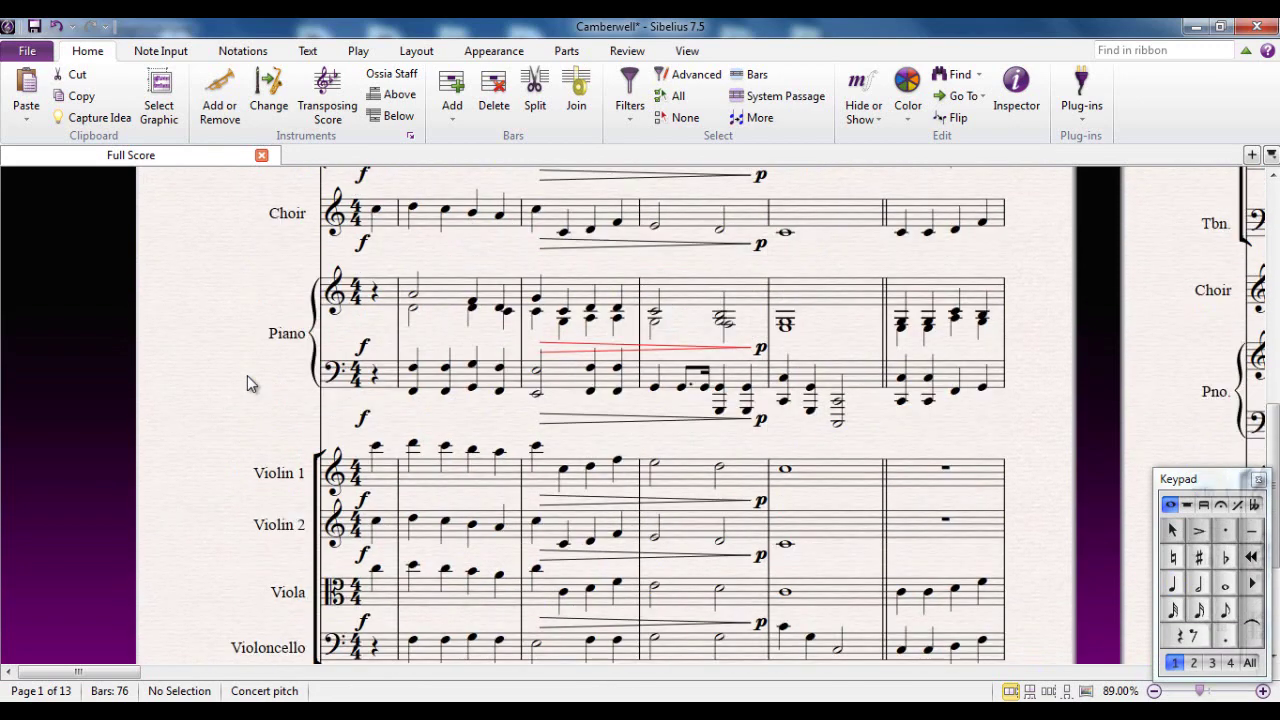
{"action": "scroll", "coordinate": [247, 375], "scroll_direction": "up", "scroll_amount": 12}
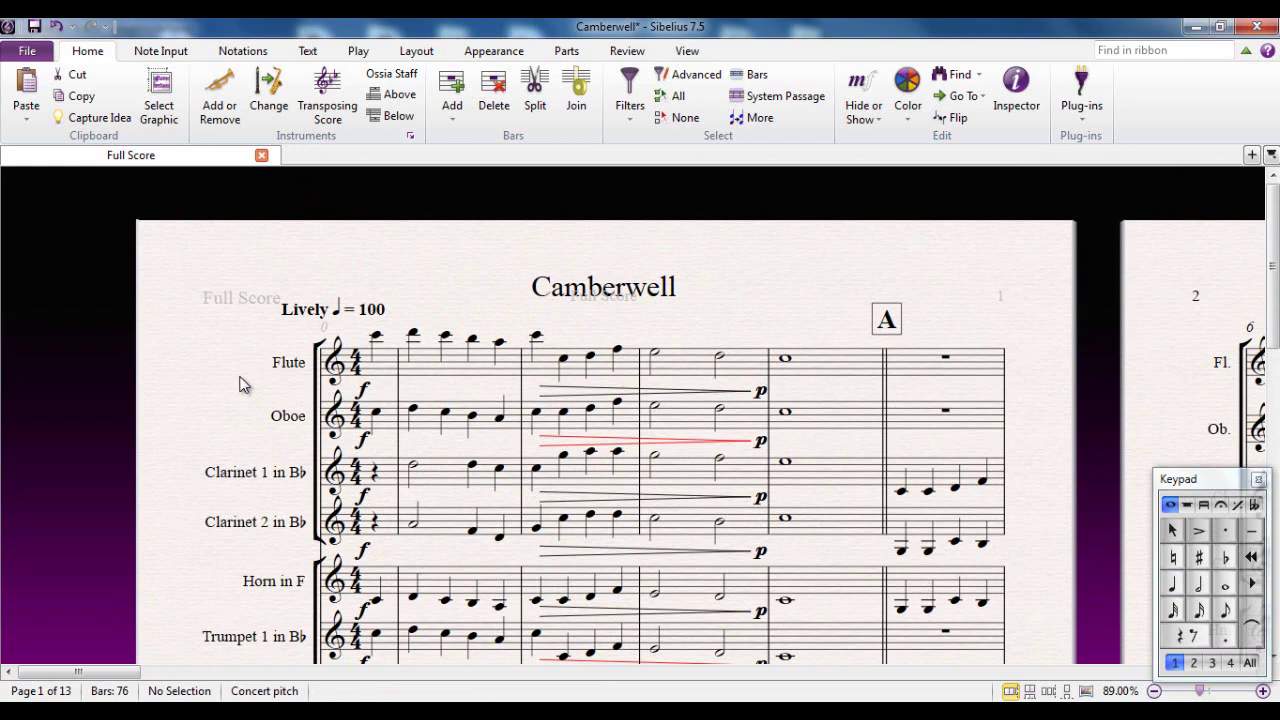
{"action": "left_click", "coordinate": [388, 370]}
{"action": "scroll", "coordinate": [806, 363], "scroll_direction": "down", "scroll_amount": 15}
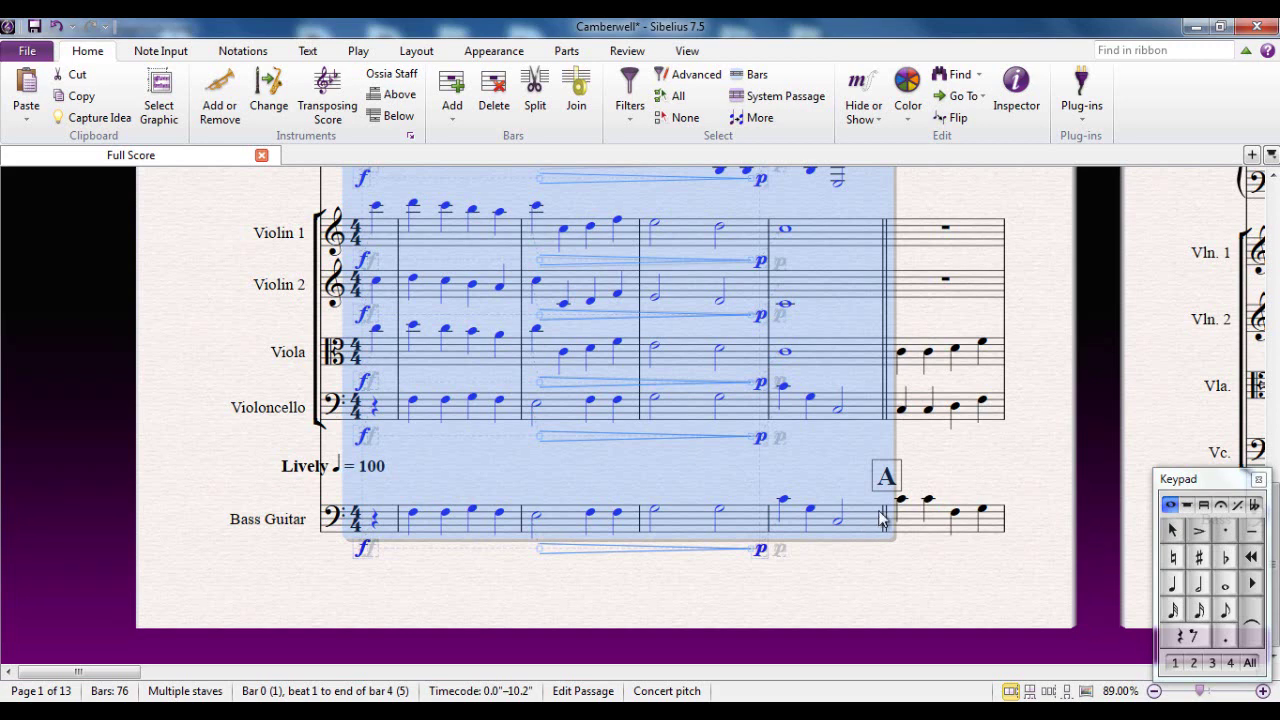
{"action": "left_click", "coordinate": [225, 287]}
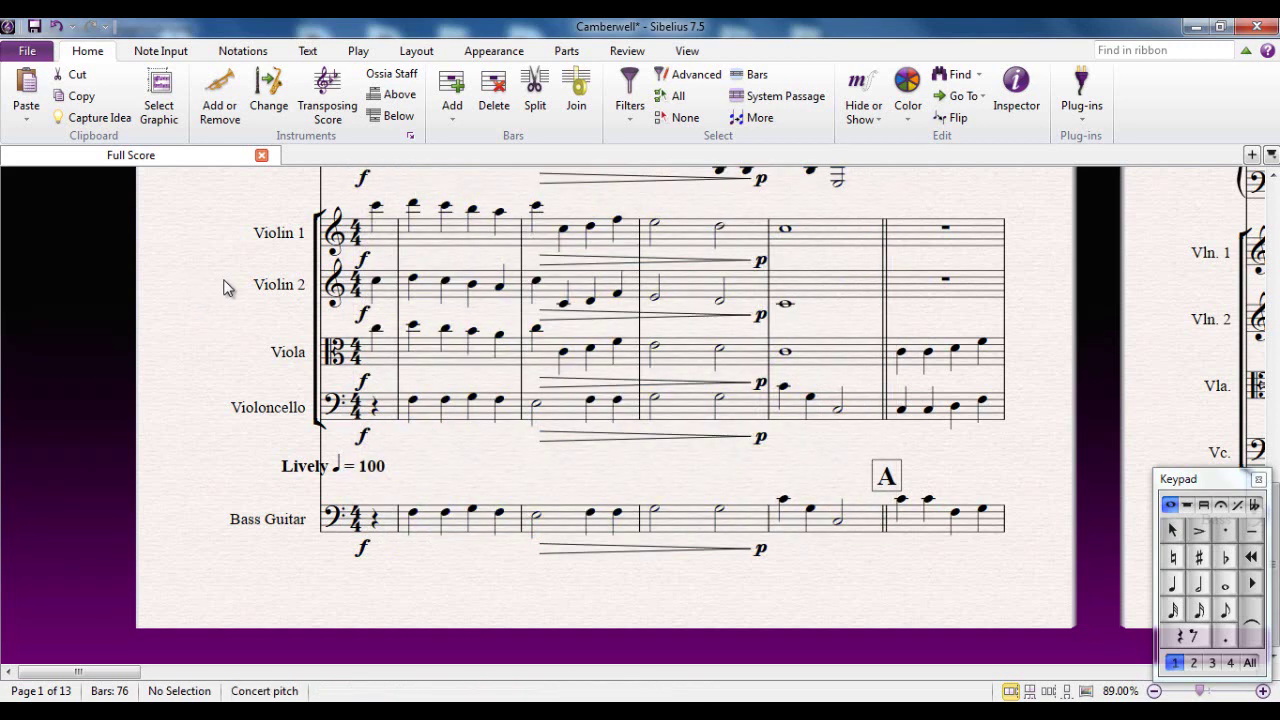
Select the whole score and apply Optimize from the Layout tab's Staff Spacing.
{"action": "key", "text": "ctrl+a"}
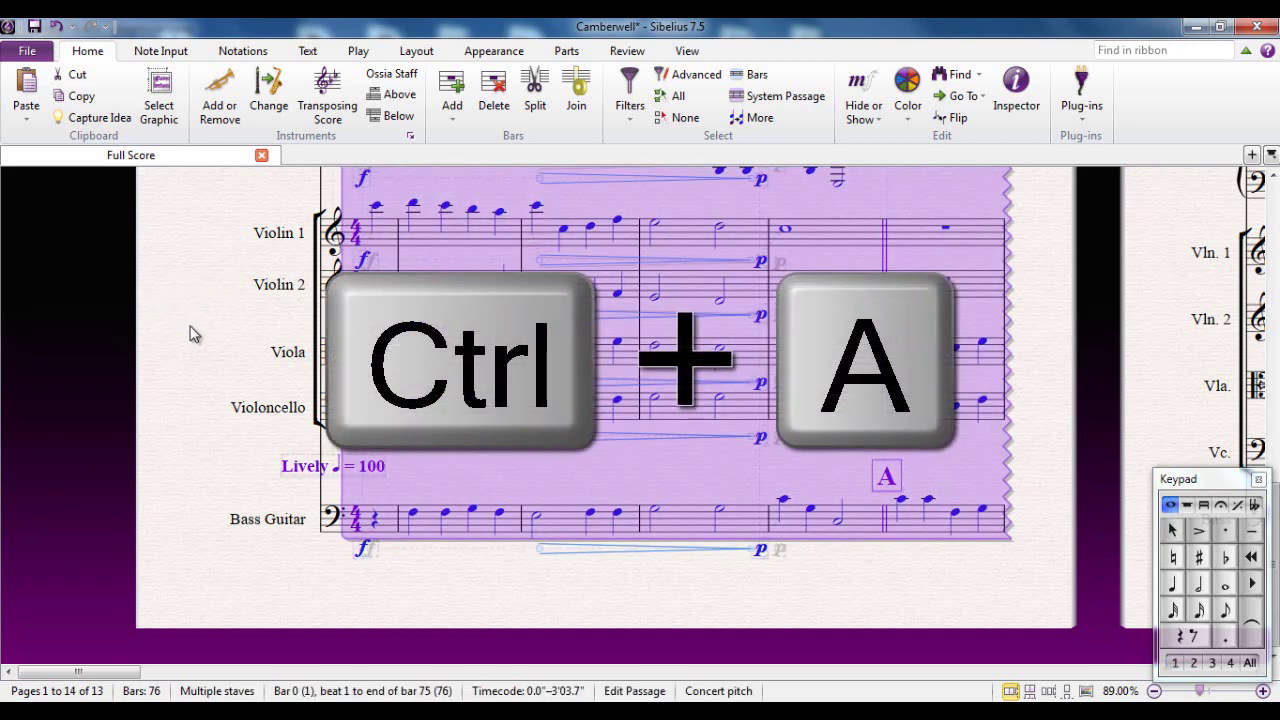
{"action": "left_click", "coordinate": [200, 670]}
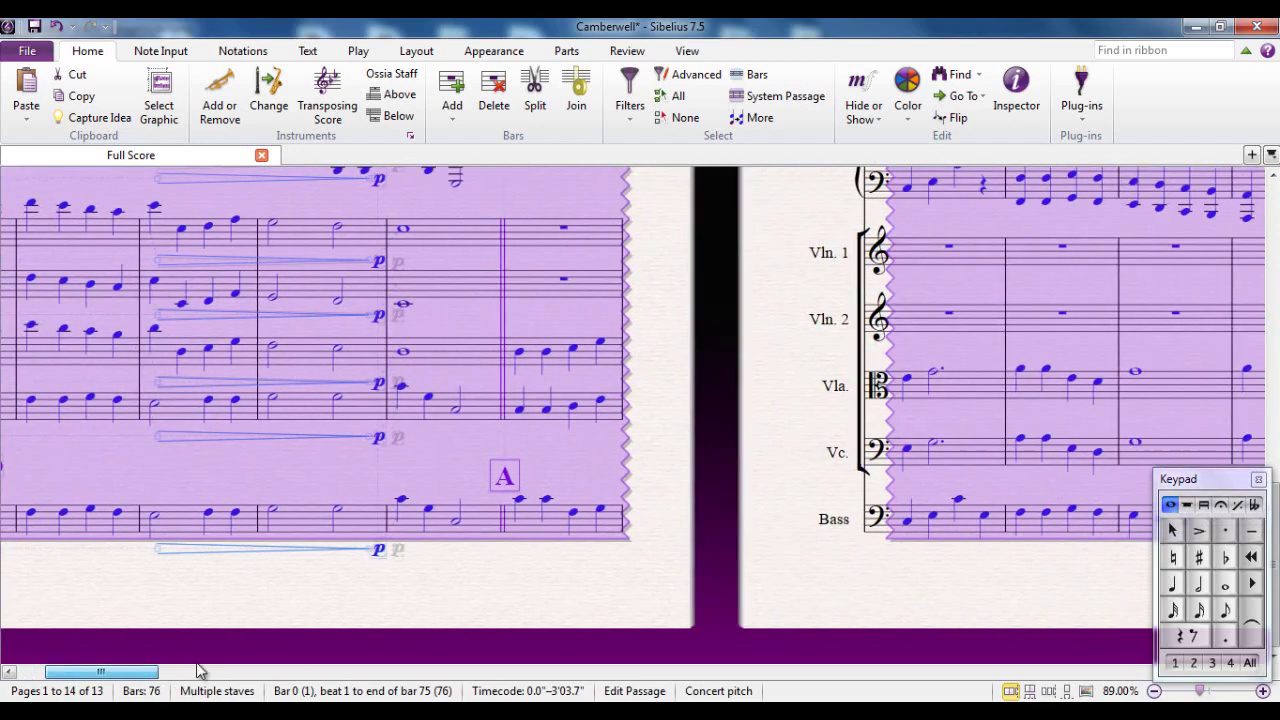
{"action": "left_click_drag", "start_coordinate": [200, 670], "coordinate": [115, 672]}
{"action": "scroll", "coordinate": [121, 418], "scroll_direction": "up", "scroll_amount": 5}
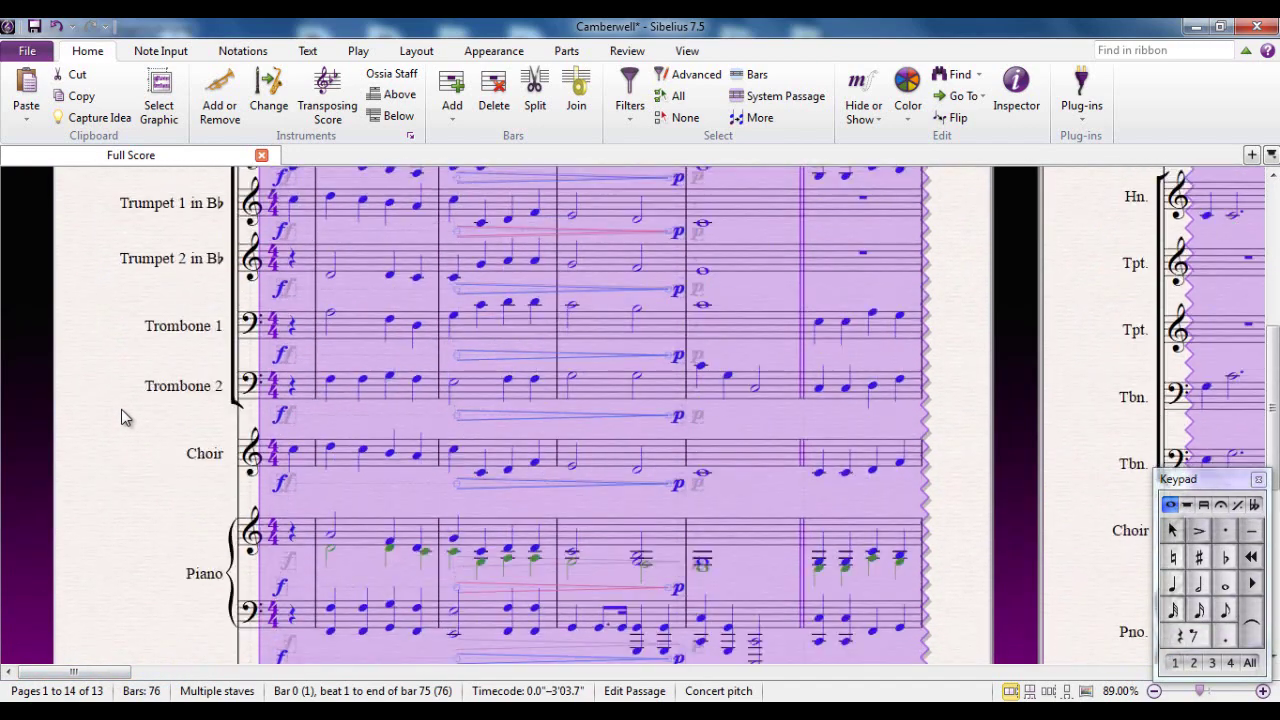
{"action": "scroll", "coordinate": [118, 420], "scroll_direction": "up", "scroll_amount": 5}
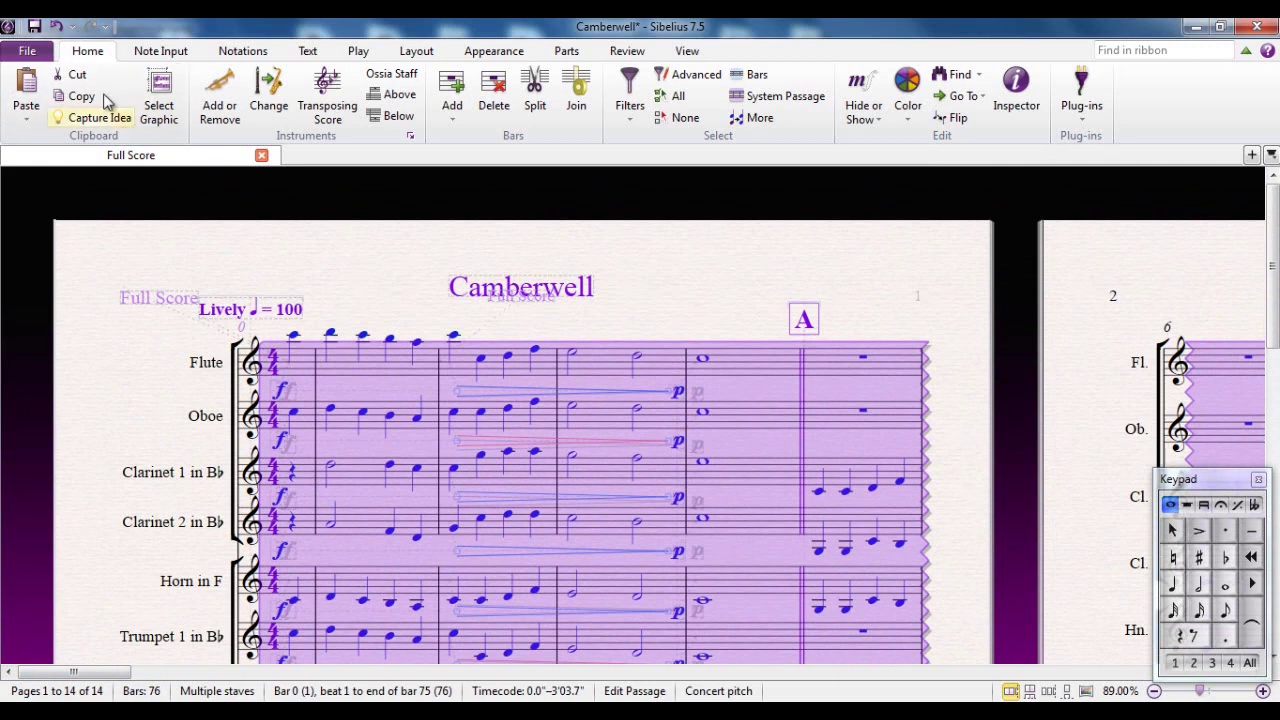
{"action": "left_click", "coordinate": [420, 54]}
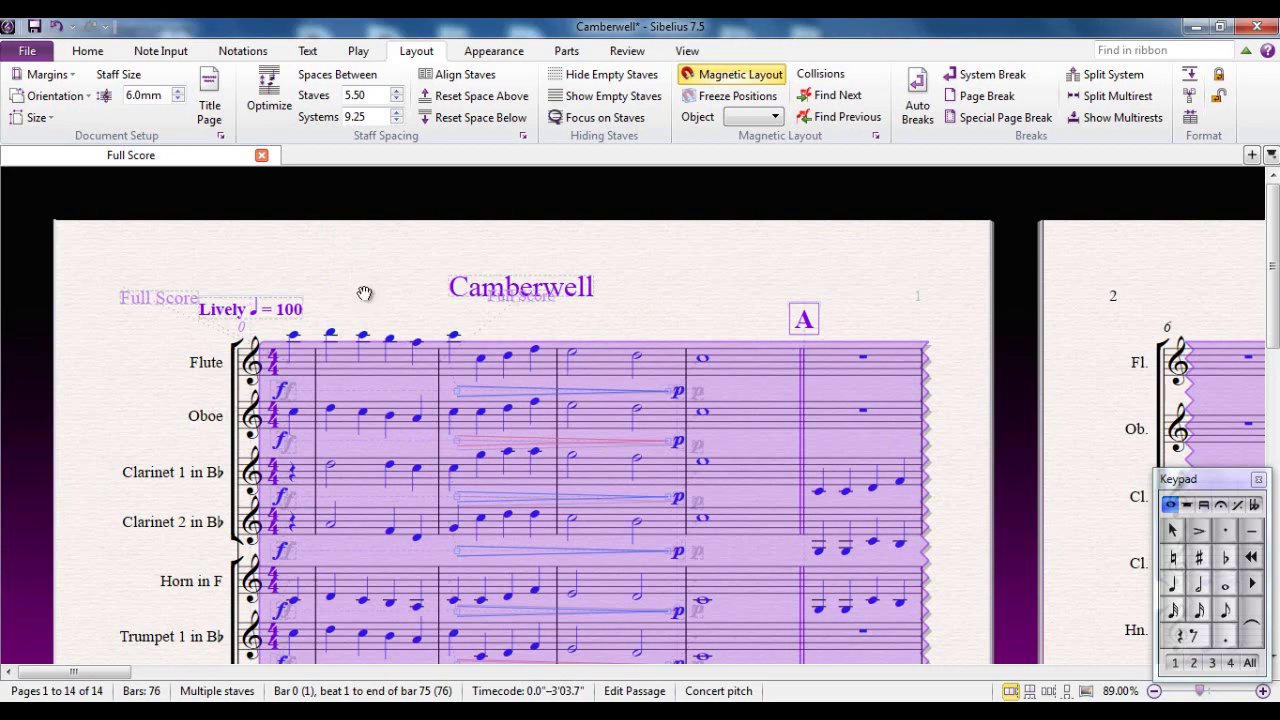
{"action": "scroll", "coordinate": [366, 291], "scroll_direction": "down", "scroll_amount": 2}
{"action": "left_click_drag", "start_coordinate": [75, 671], "coordinate": [27, 673]}
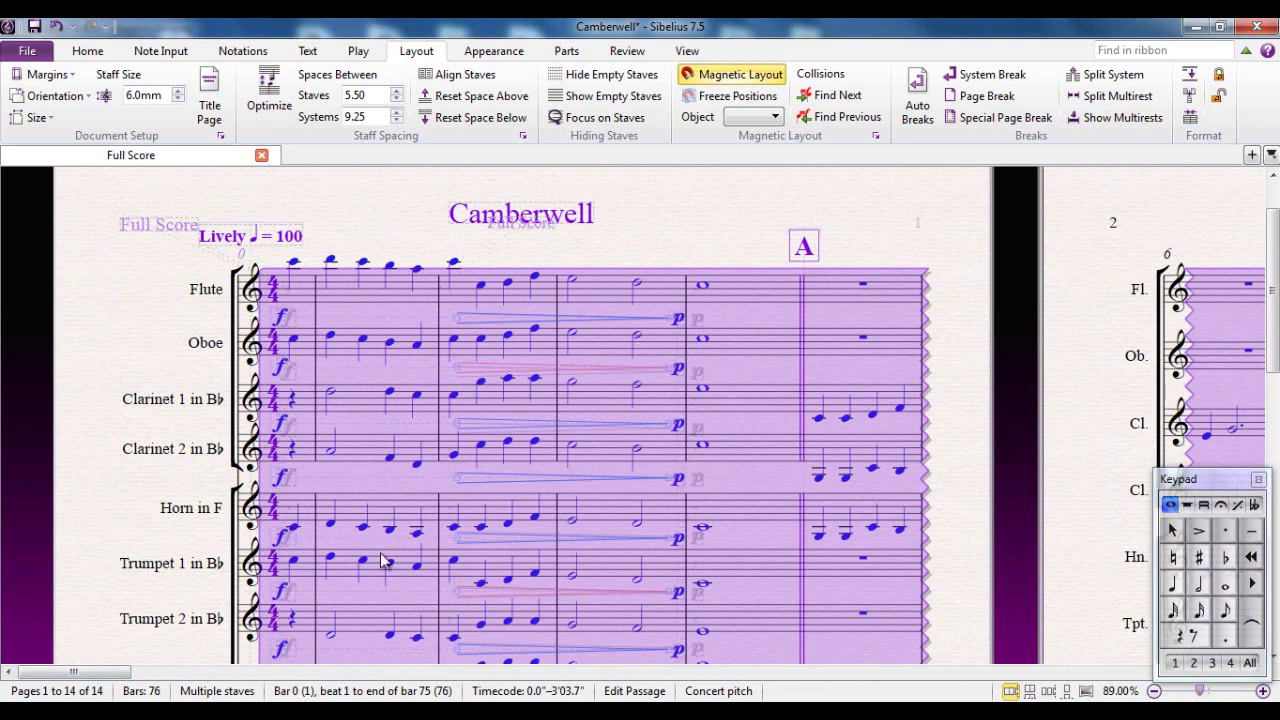
{"action": "left_click", "coordinate": [268, 100]}
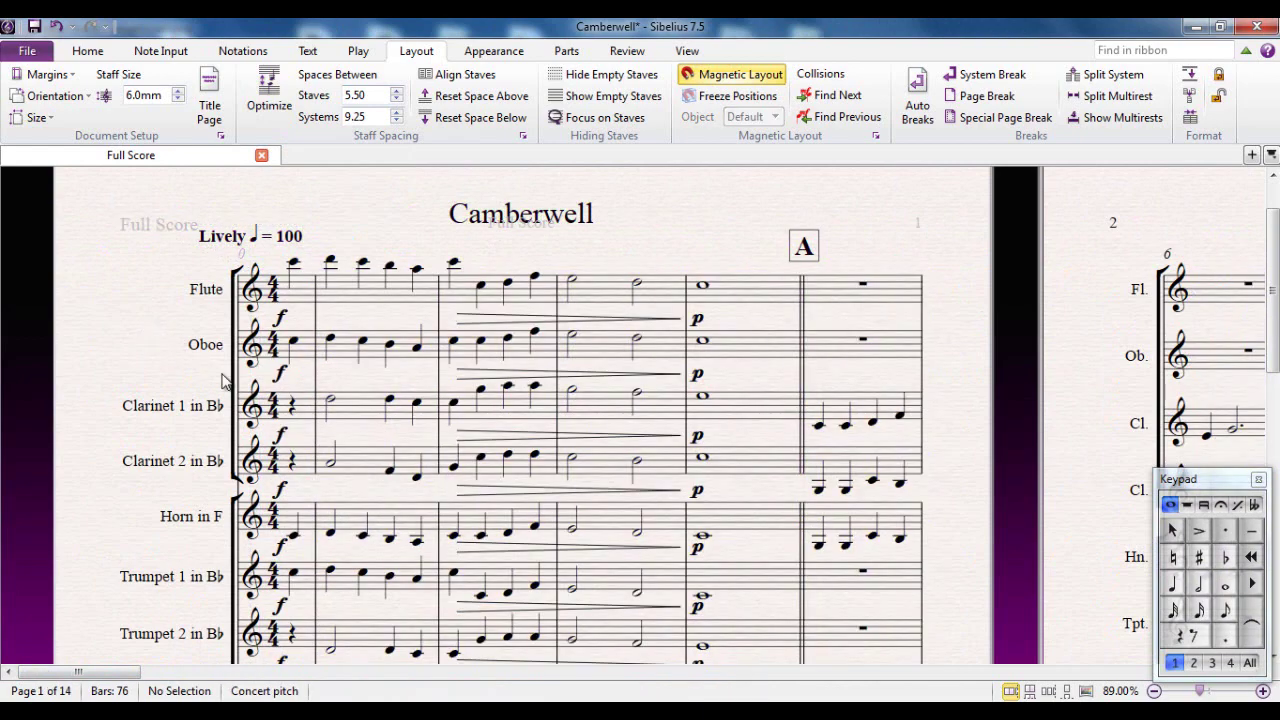
{"action": "left_click", "coordinate": [220, 374]}
{"action": "scroll", "coordinate": [547, 403], "scroll_direction": "down", "scroll_amount": 6}
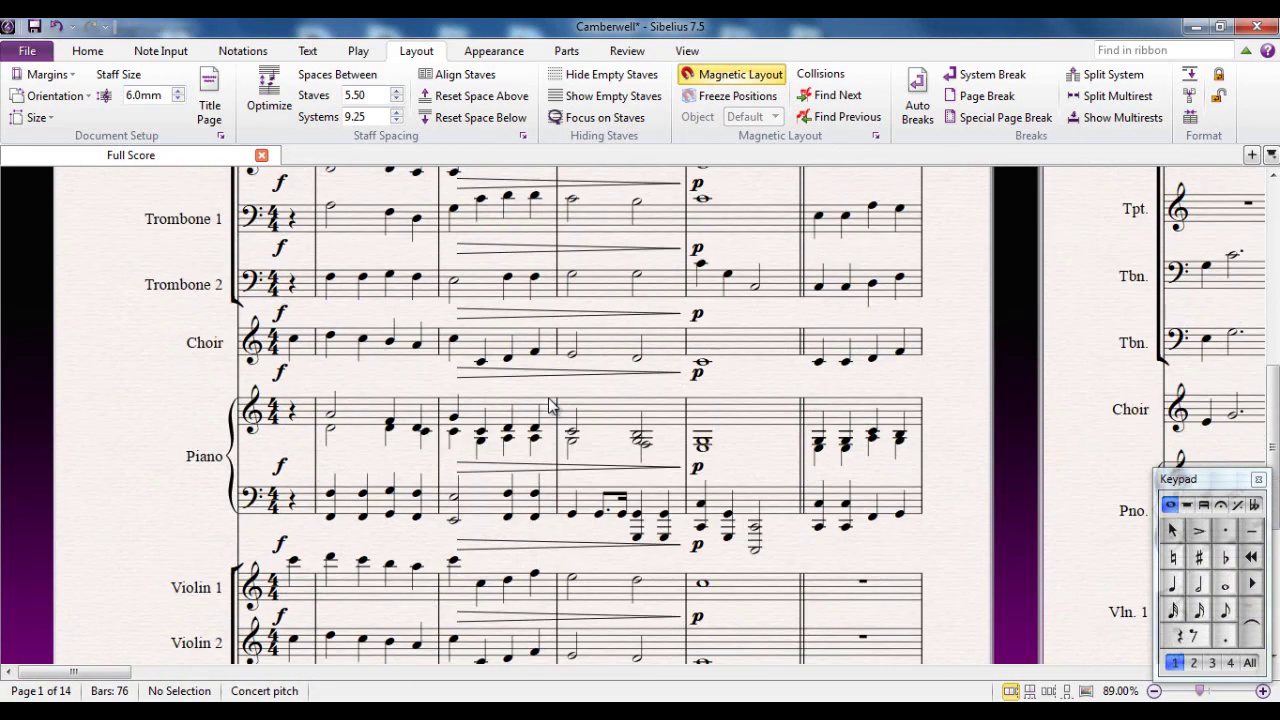
{"action": "scroll", "coordinate": [565, 440], "scroll_direction": "down", "scroll_amount": 5}
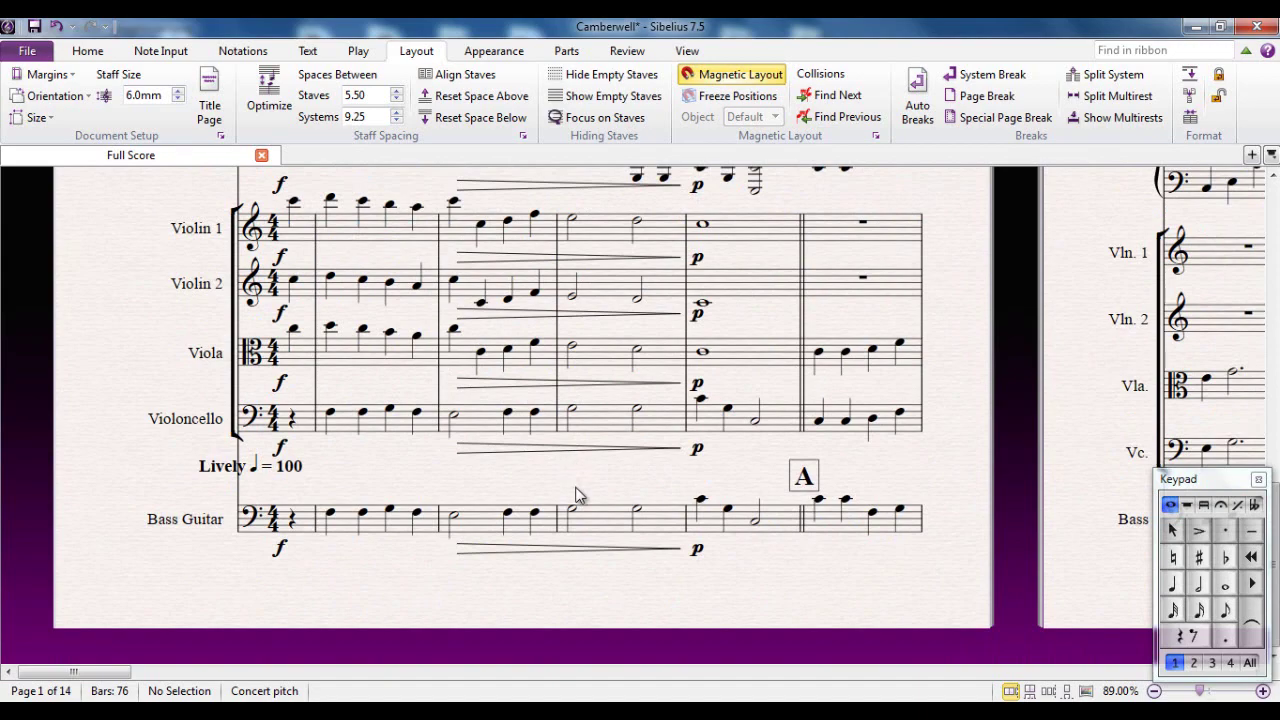
{"action": "scroll", "coordinate": [578, 495], "scroll_direction": "up", "scroll_amount": 5}
{"action": "scroll", "coordinate": [576, 495], "scroll_direction": "up", "scroll_amount": 6}
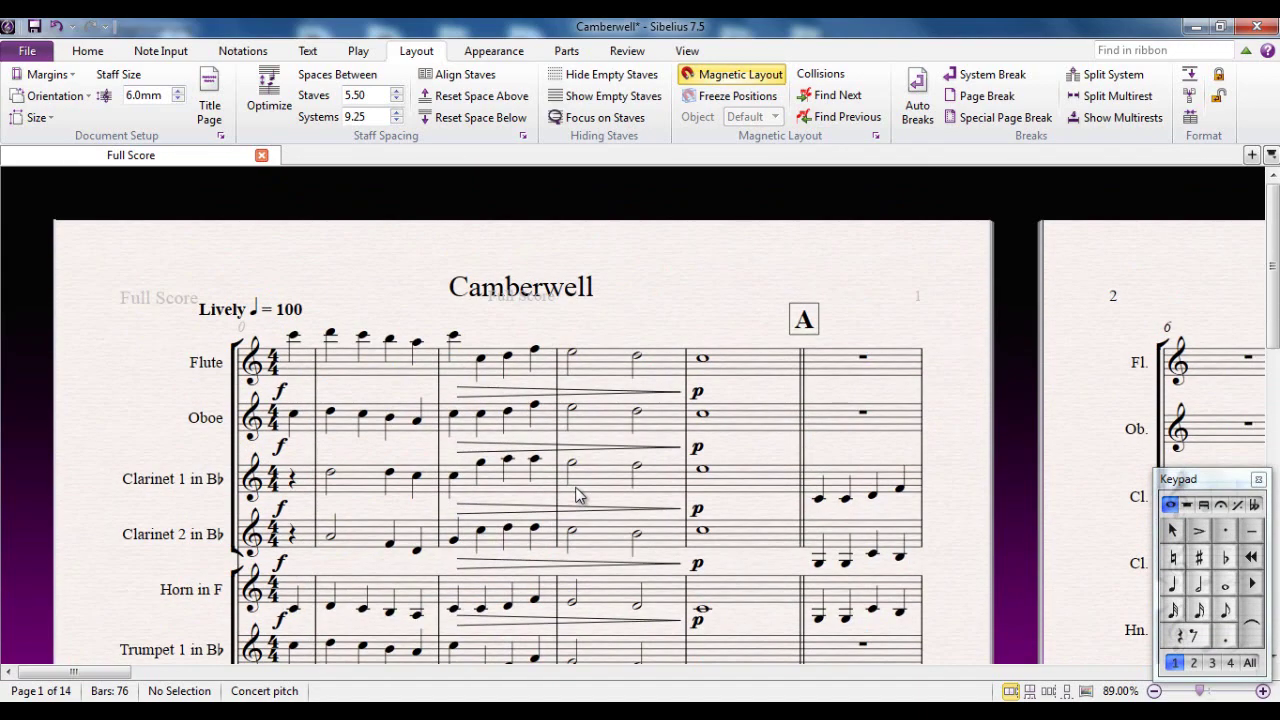
{"action": "scroll", "coordinate": [576, 495], "scroll_direction": "down", "scroll_amount": 4}
{"action": "scroll", "coordinate": [576, 495], "scroll_direction": "down", "scroll_amount": 6}
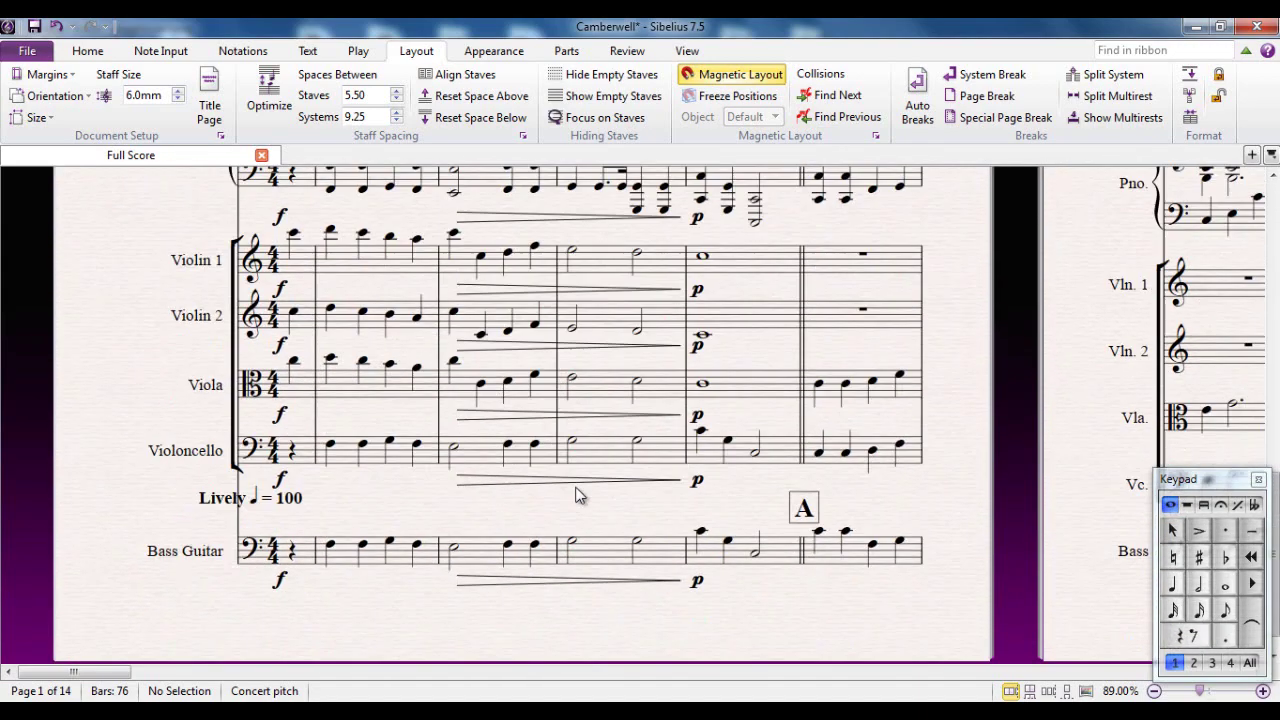
{"action": "scroll", "coordinate": [576, 509], "scroll_direction": "up", "scroll_amount": 10}
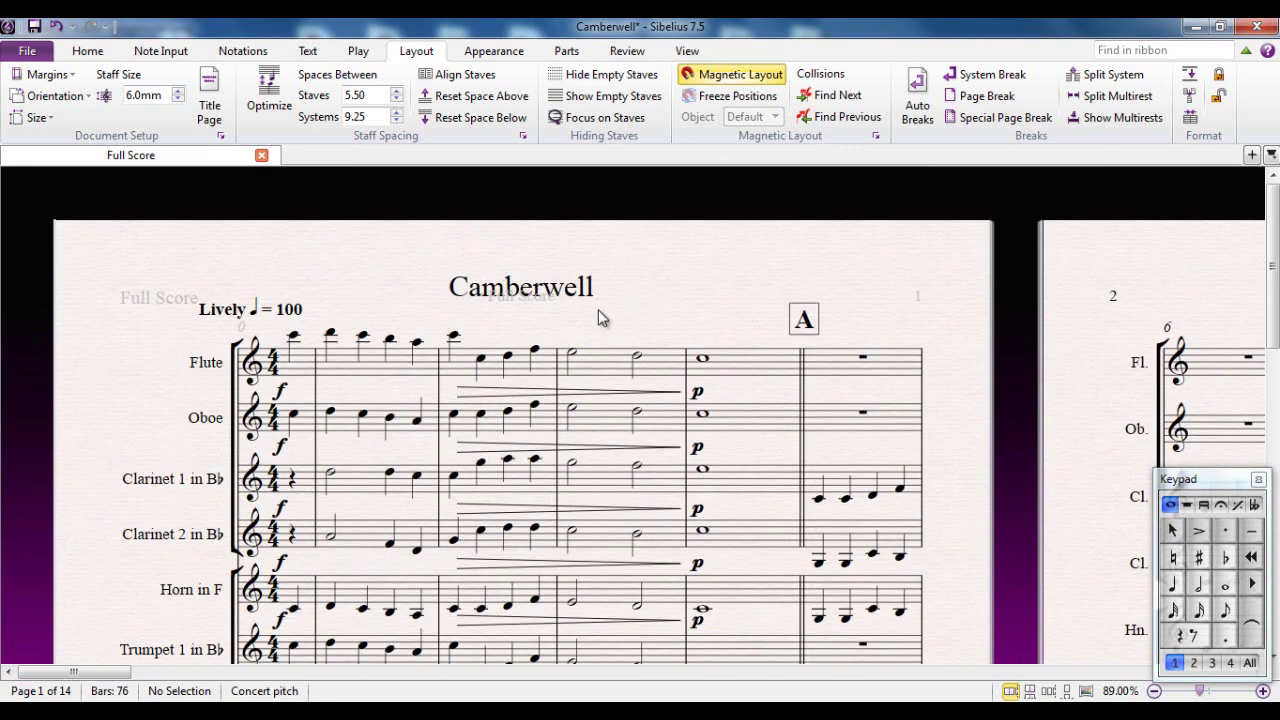
{"action": "left_click_drag", "start_coordinate": [1185, 281], "coordinate": [642, 286]}
{"action": "left_click_drag", "start_coordinate": [1080, 284], "coordinate": [677, 217]}
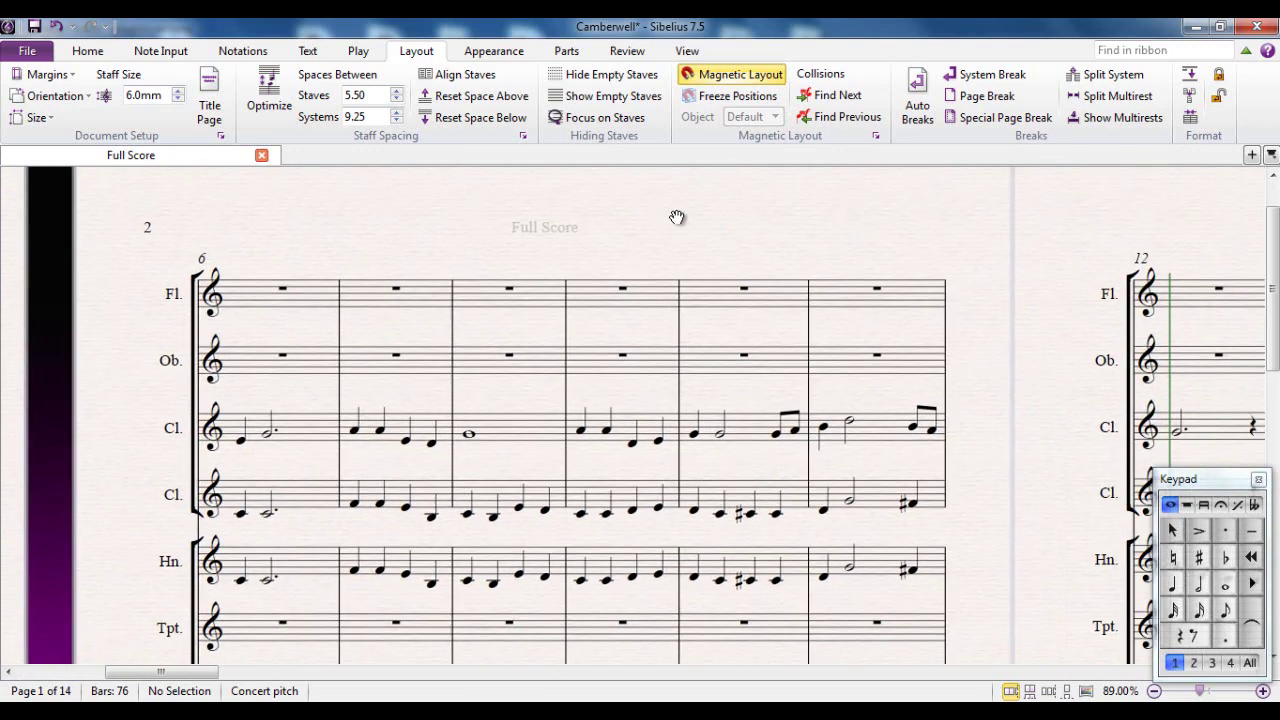
{"action": "left_click_drag", "start_coordinate": [511, 221], "coordinate": [803, 232]}
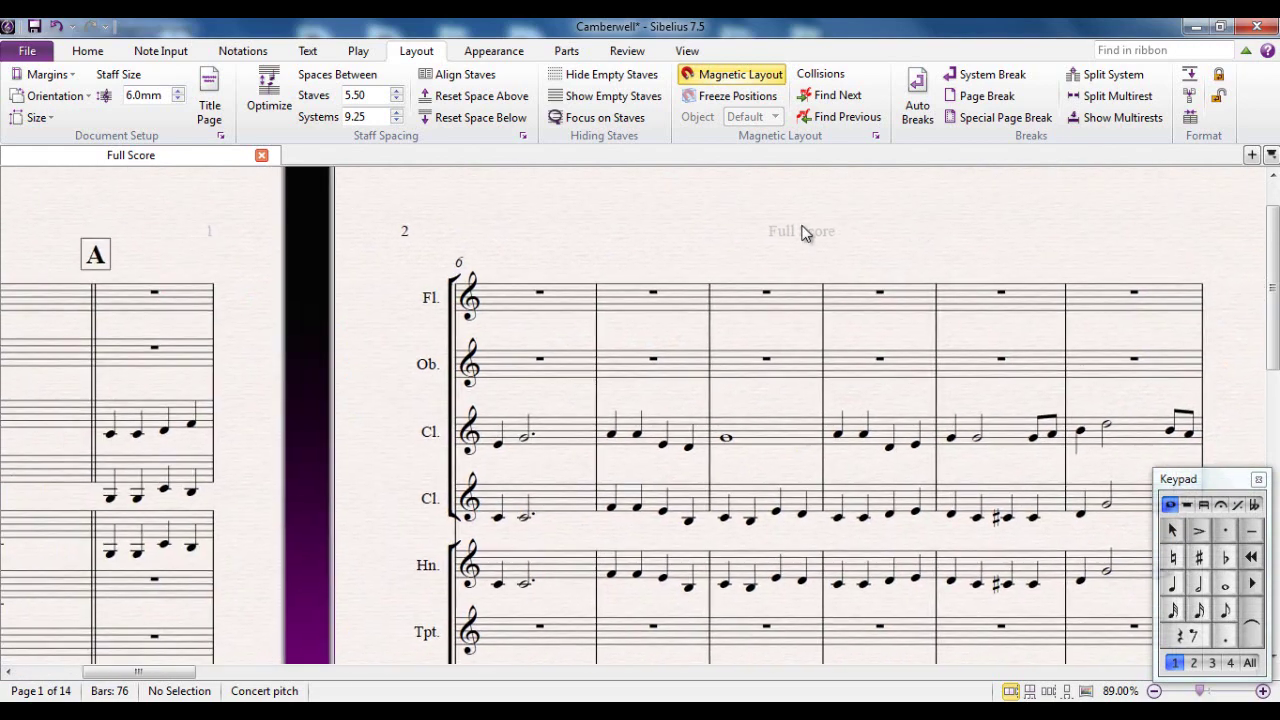
{"action": "key", "text": "ctrl+Home"}
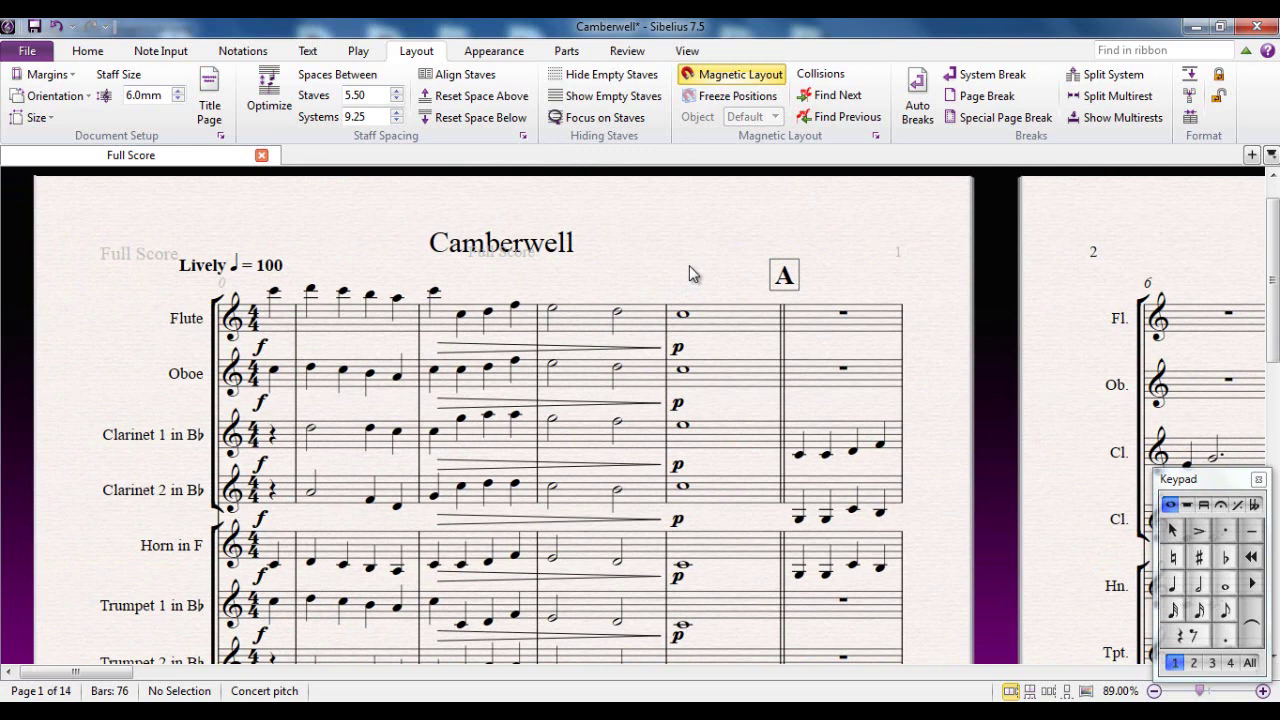
{"action": "left_click_drag", "start_coordinate": [689, 265], "coordinate": [812, 257]}
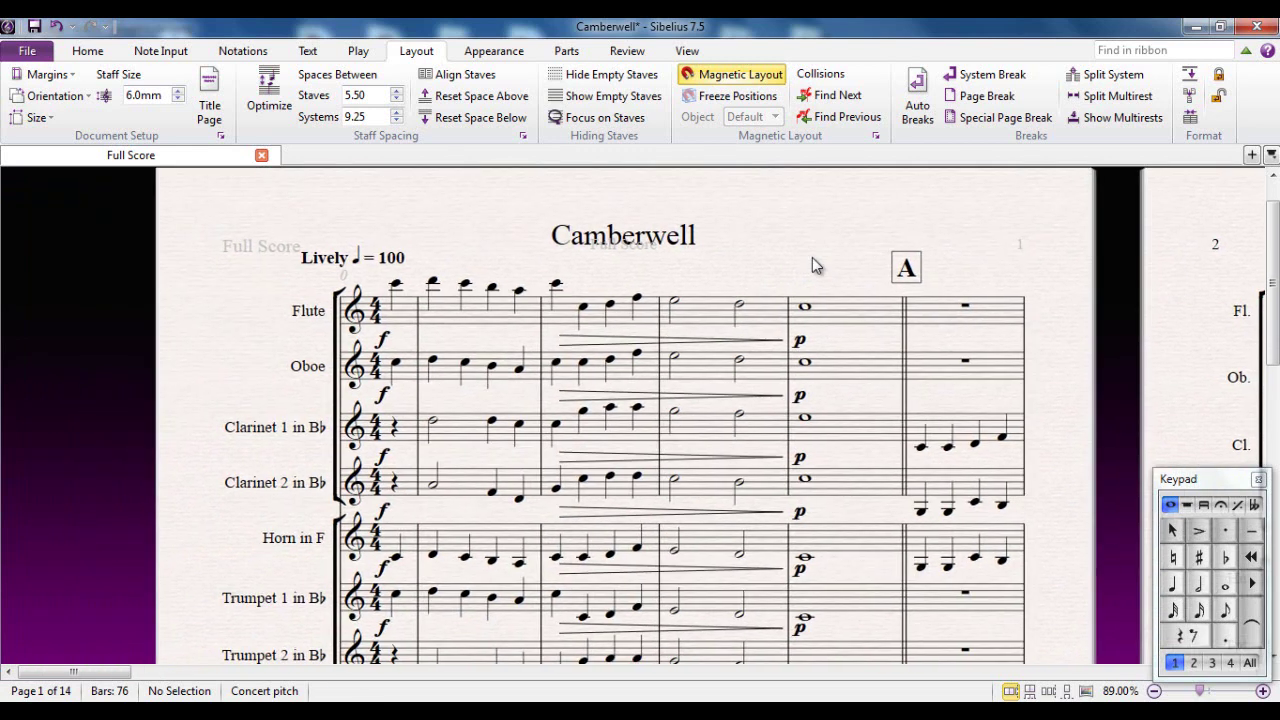